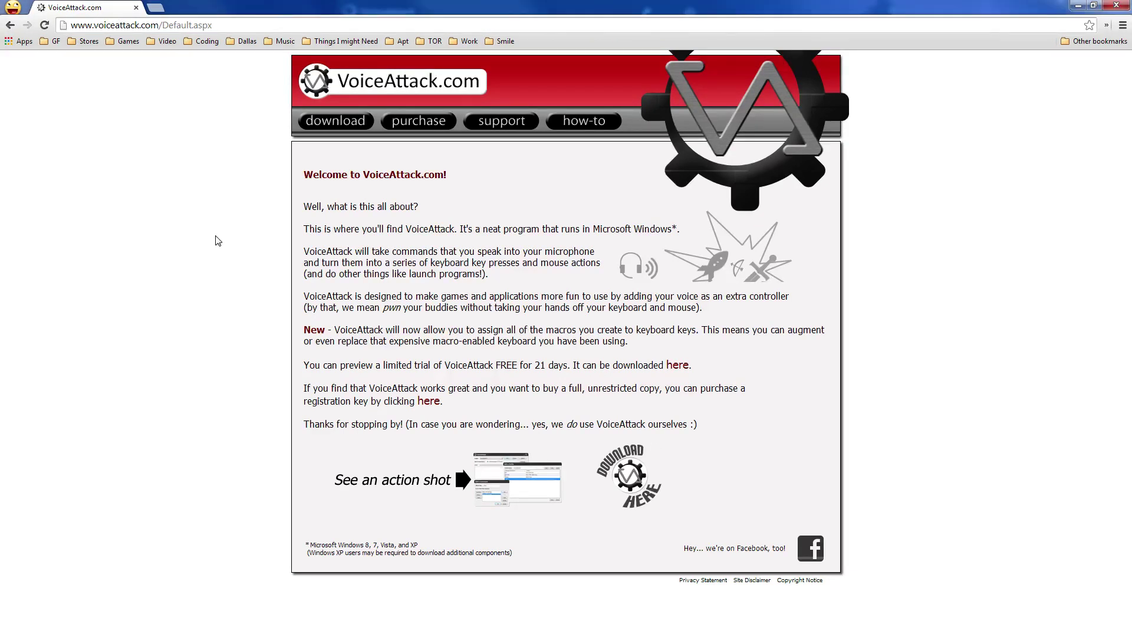
- Review the VoiceAttack trial download page, including the Windows XP notes, and the page for purchasing a key
double_click(114, 24)
click(93, 211)
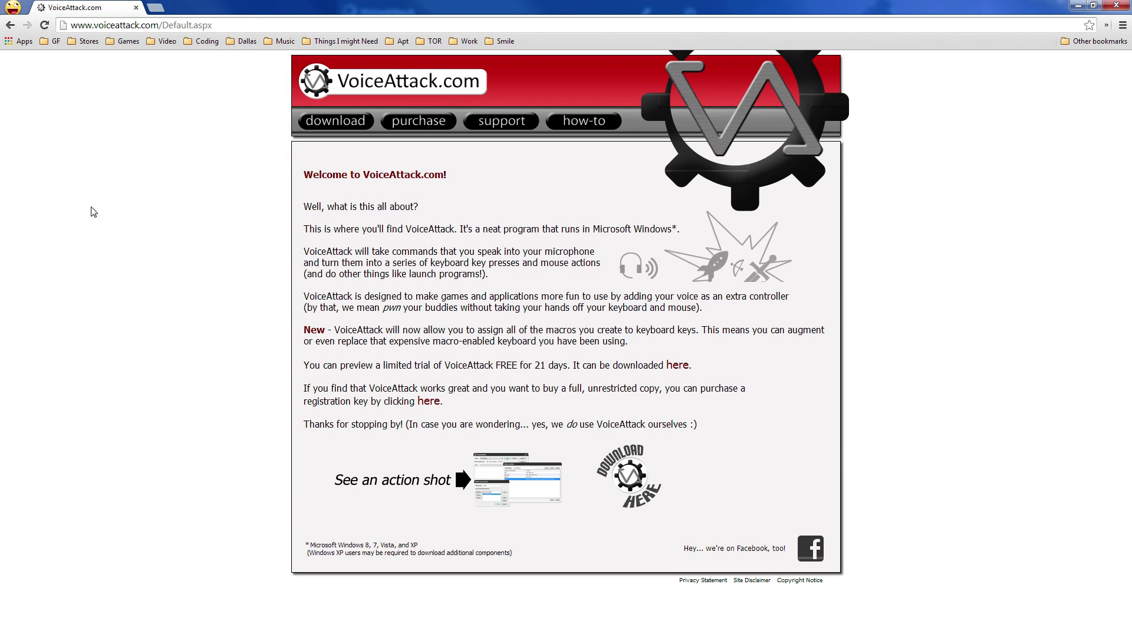
click(345, 124)
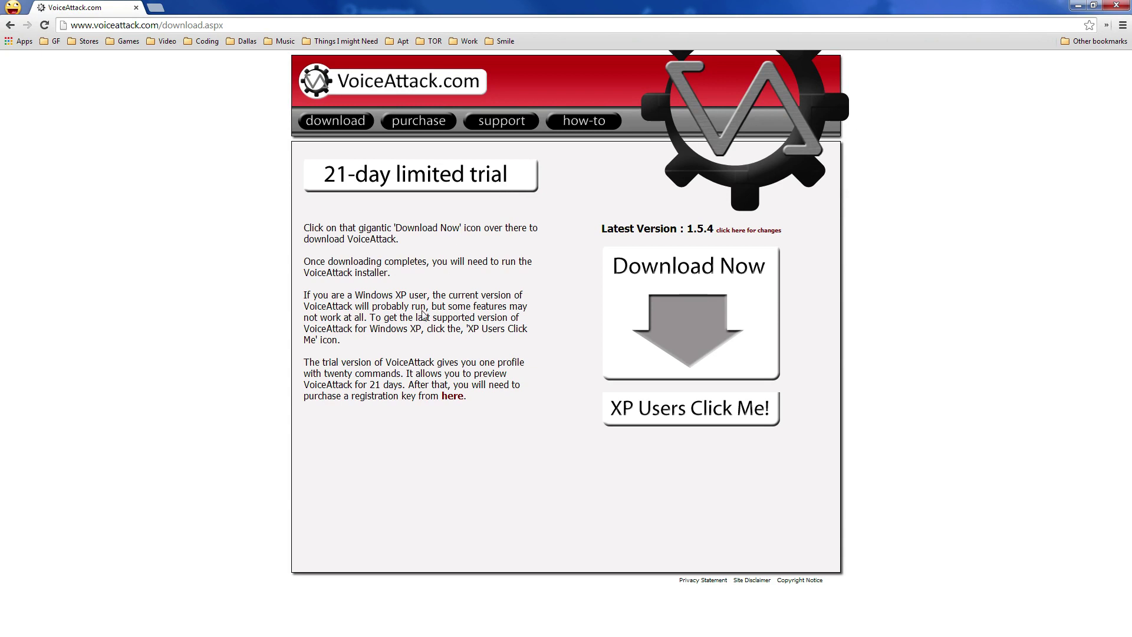
drag(357, 295, 439, 350)
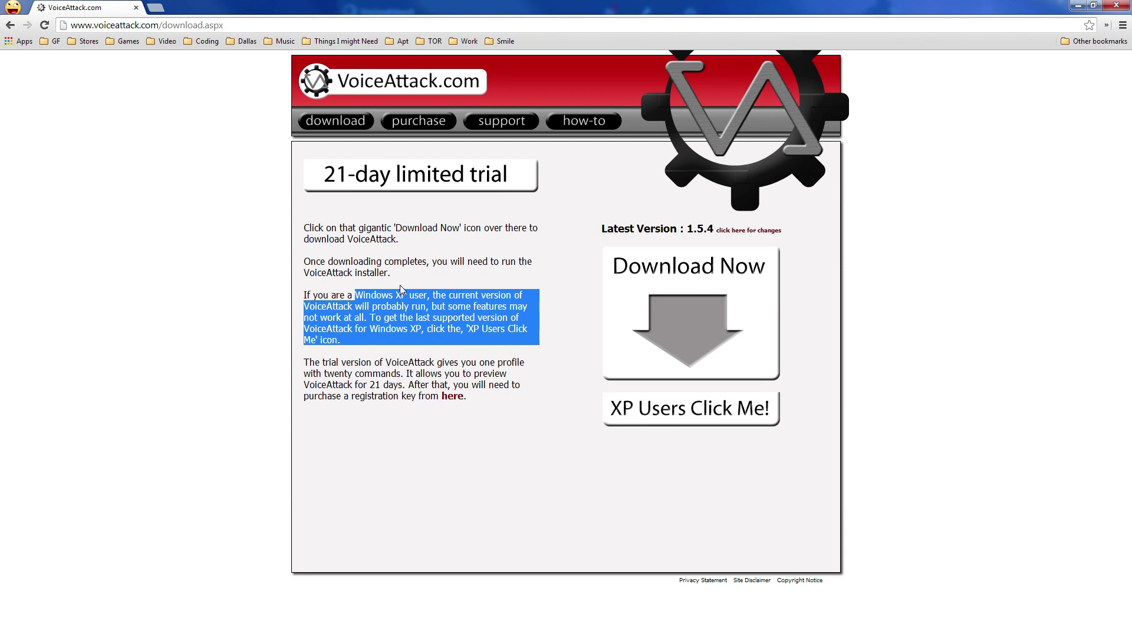
click(419, 124)
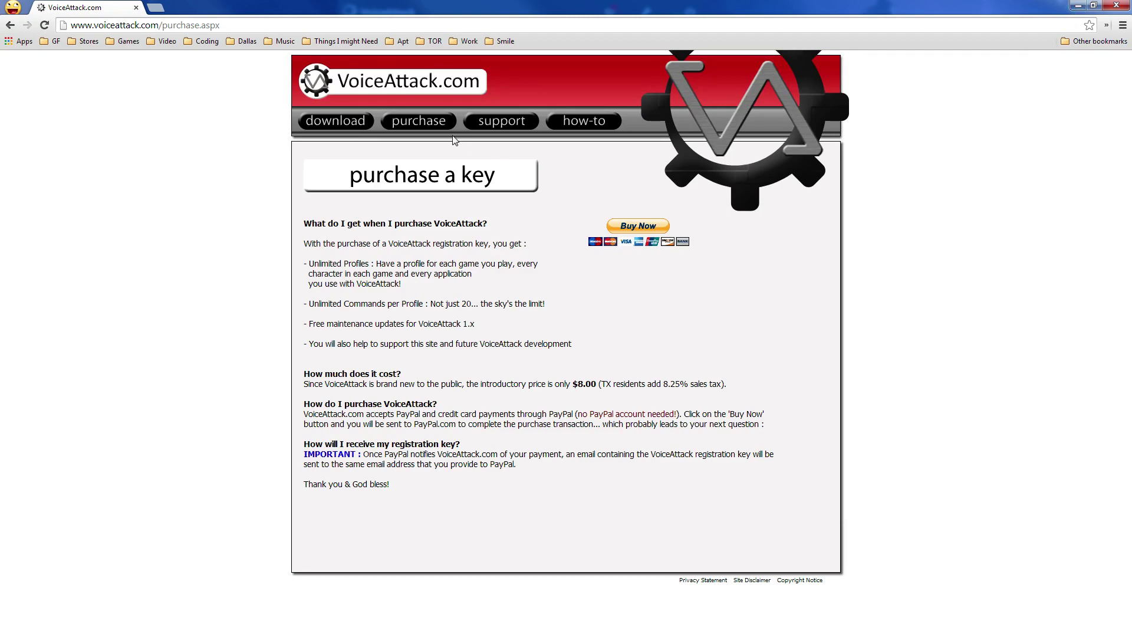
- Minimize the browser, shrink the Notepad window, and arrange it and the VoiceAttack window so both are fully accessible on the desktop
click(1082, 6)
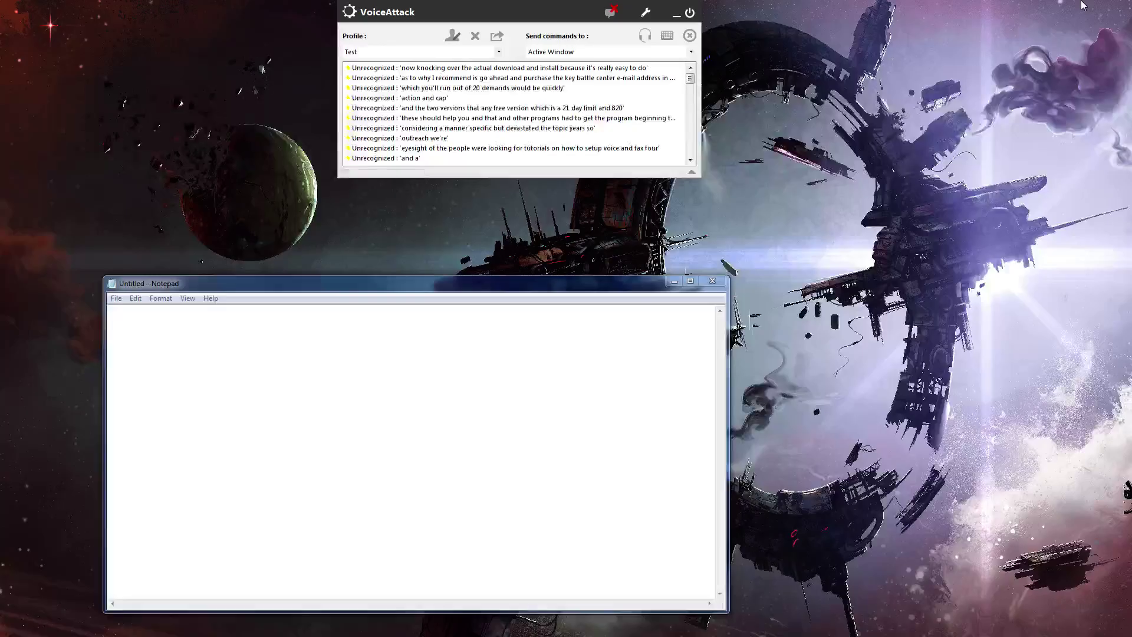
drag(542, 18, 519, 73)
click(165, 284)
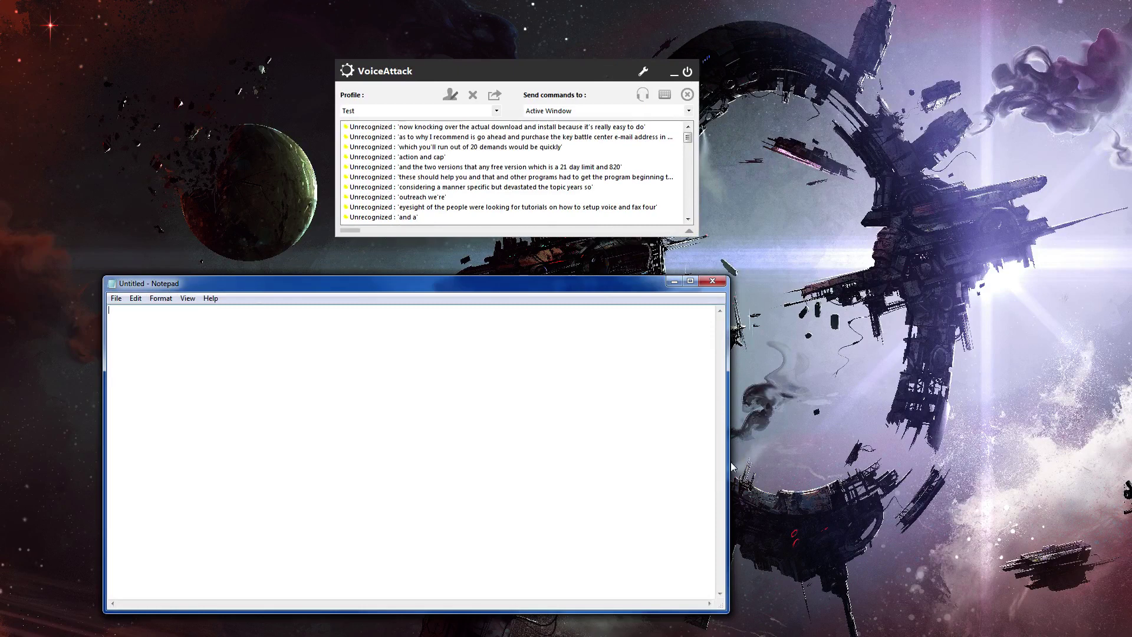
drag(730, 466, 522, 463)
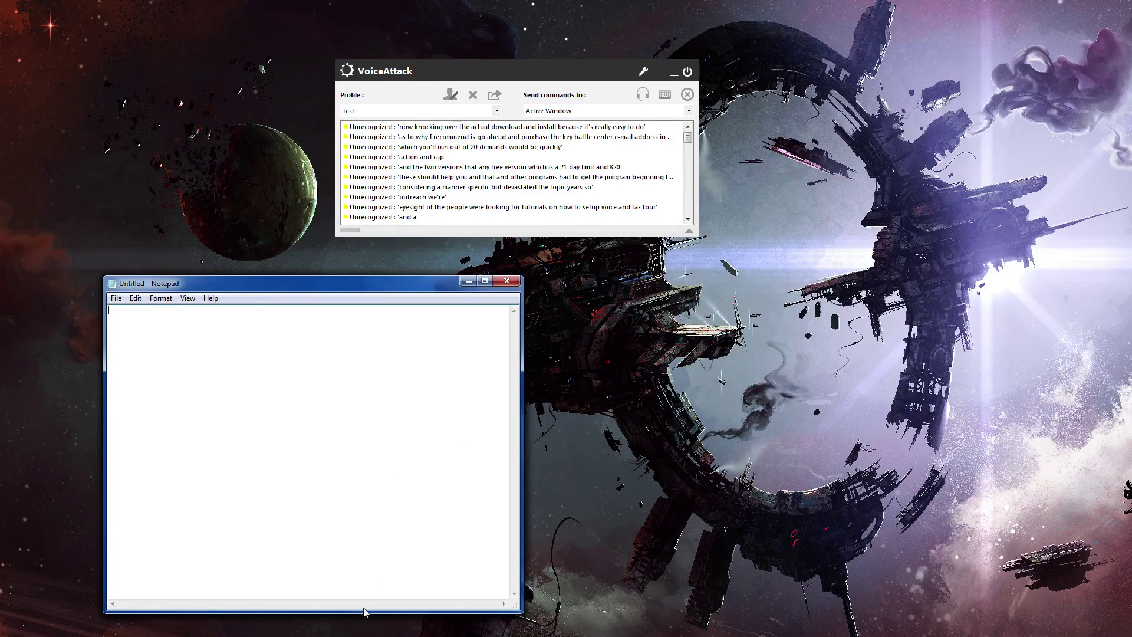
drag(364, 613, 357, 517)
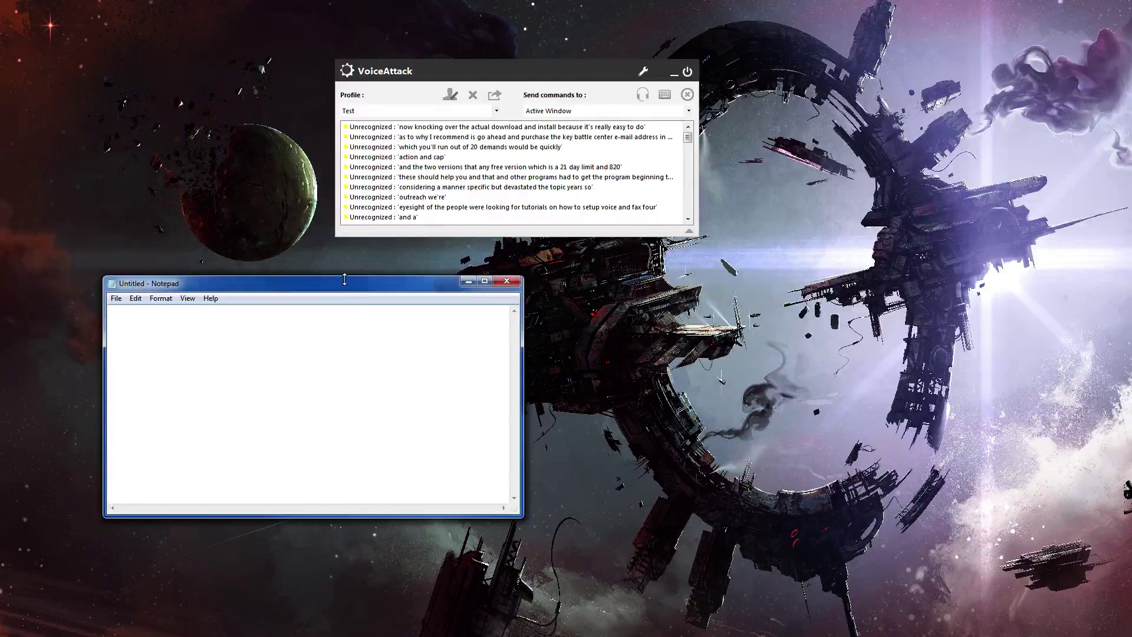
drag(345, 279, 256, 397)
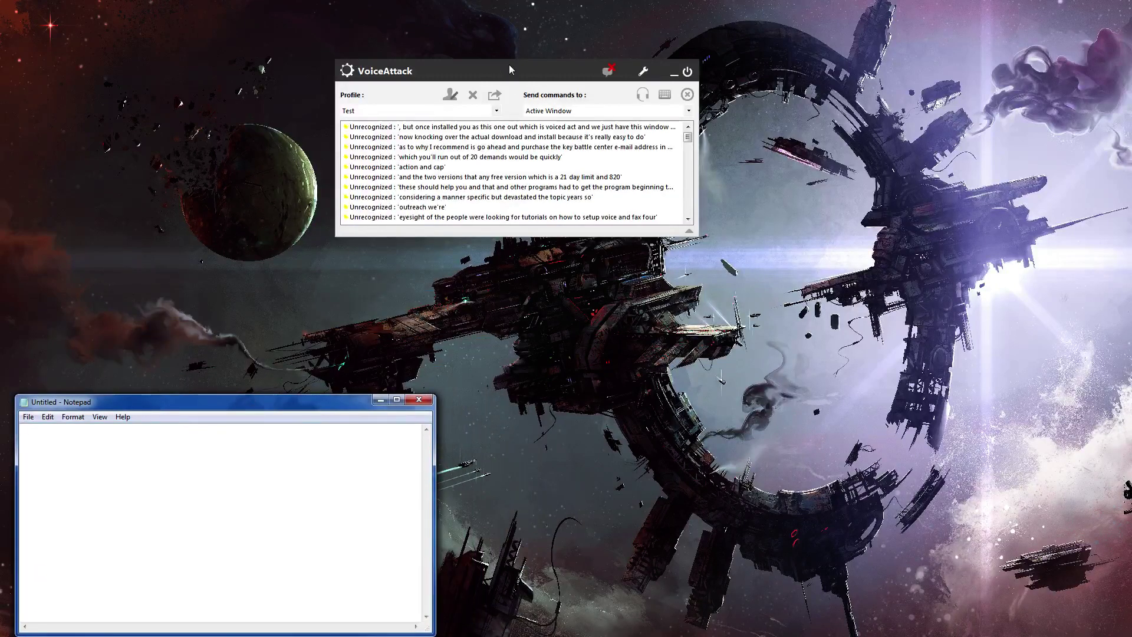
drag(511, 70, 559, 102)
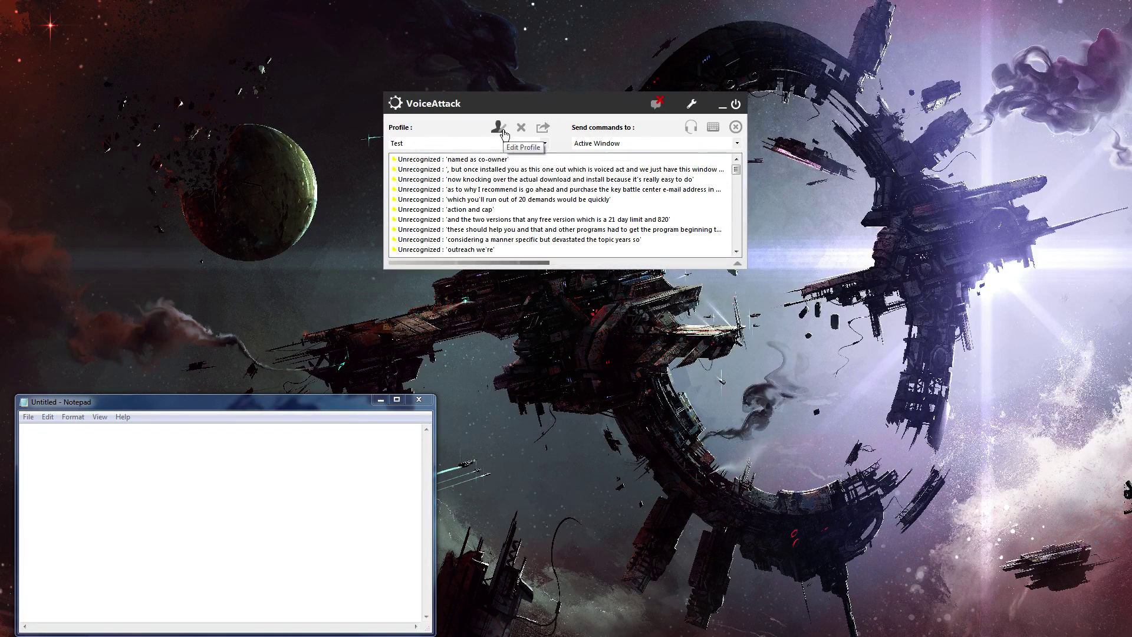
- Open the Test profile for editing in VoiceAttack and move its editor clear of the lower part of the desktop
click(543, 144)
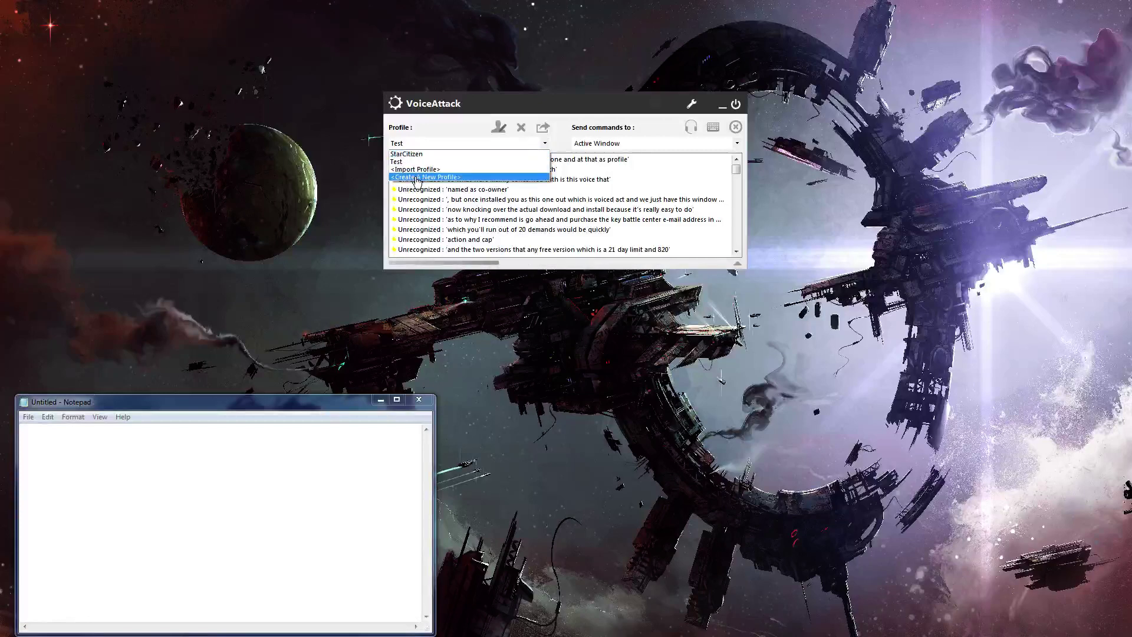
click(493, 129)
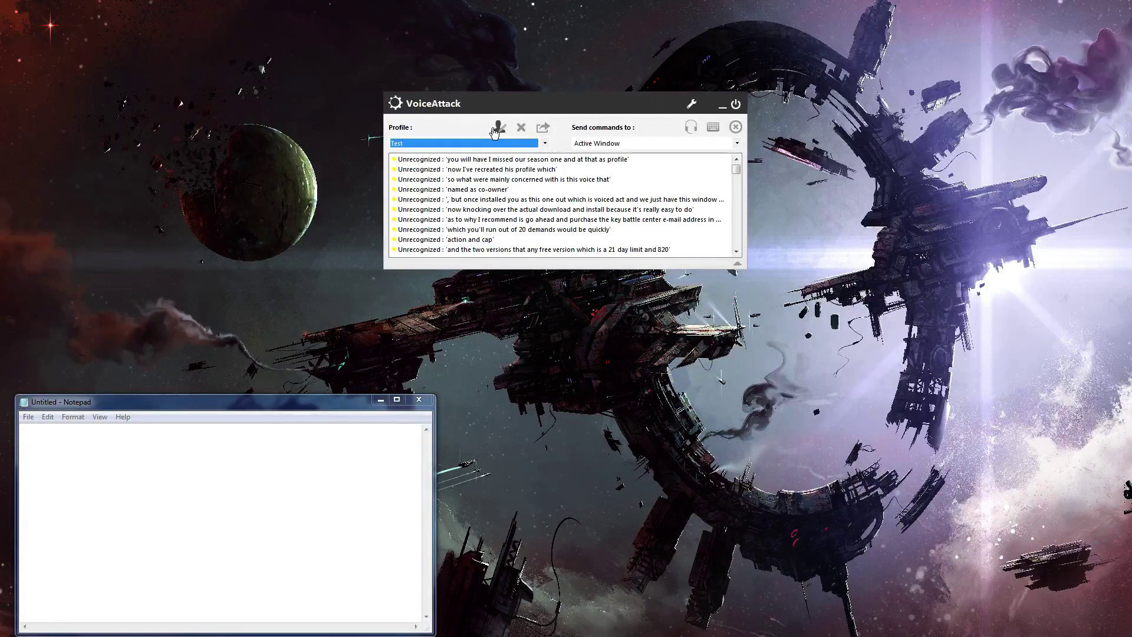
click(494, 129)
click(373, 229)
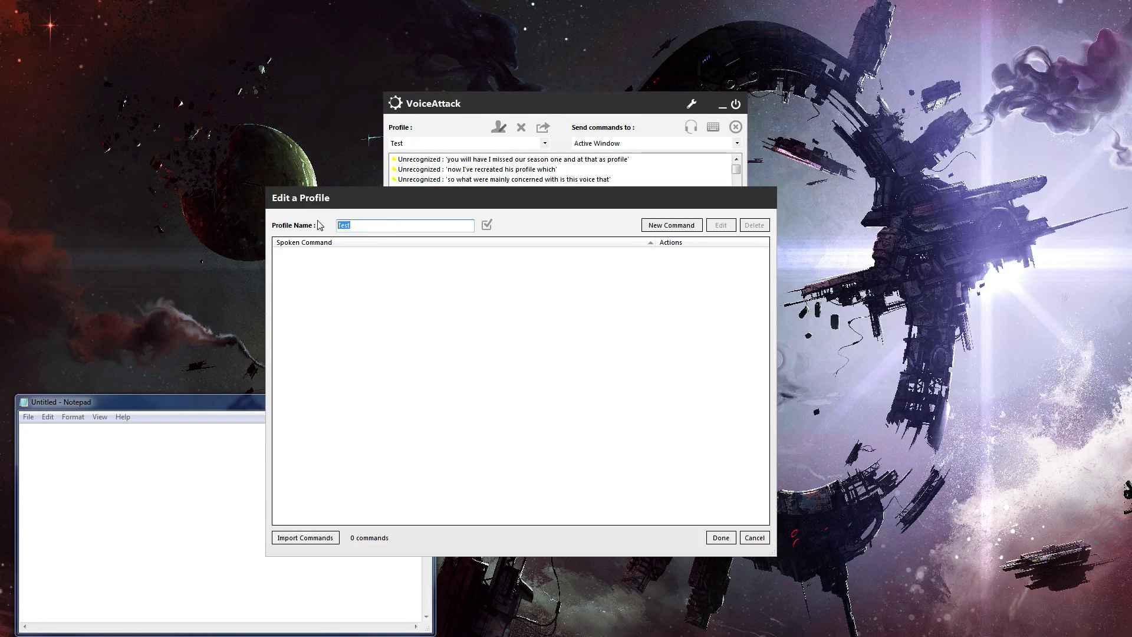
drag(400, 203, 403, 92)
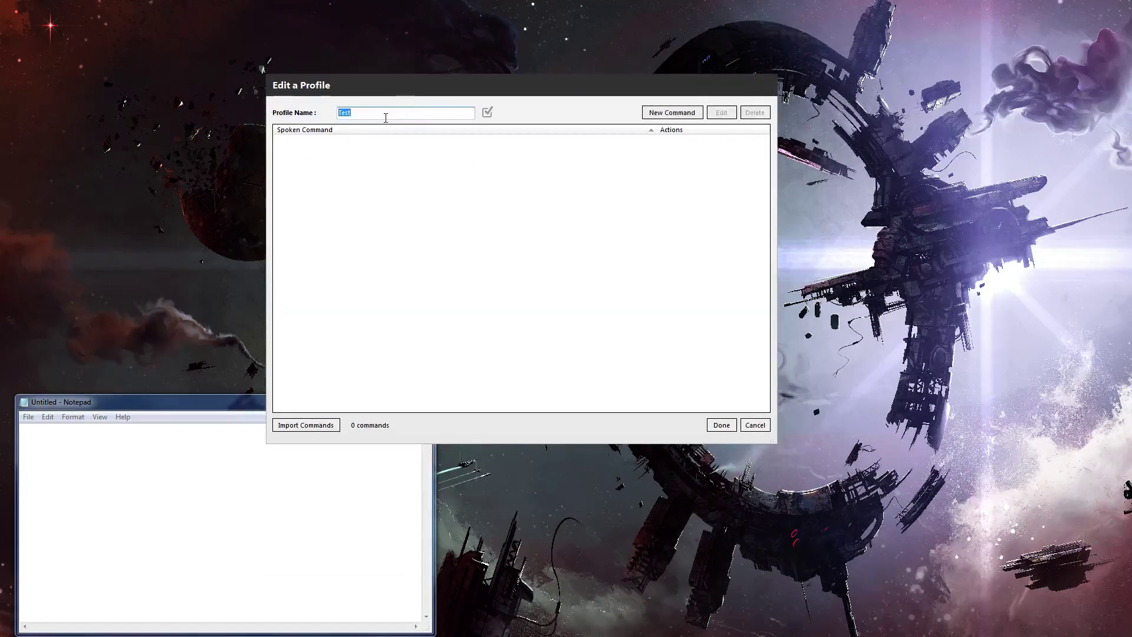
click(468, 220)
drag(648, 93, 622, 83)
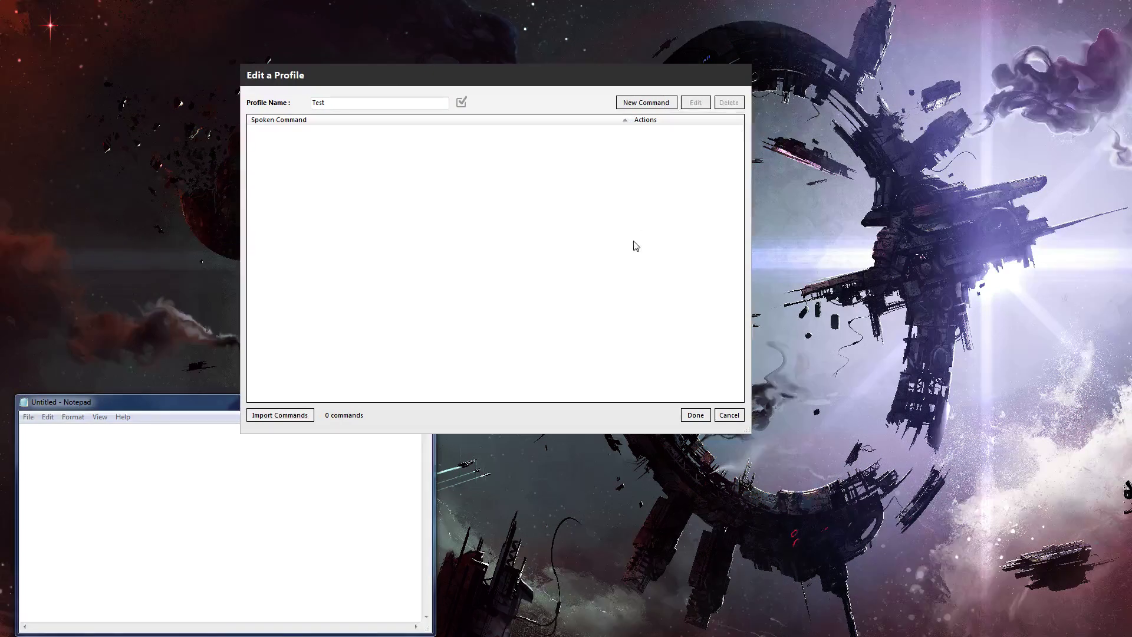
- Create a new command triggered by the spoken phrase "Flare" and start adding a key press to it
click(646, 103)
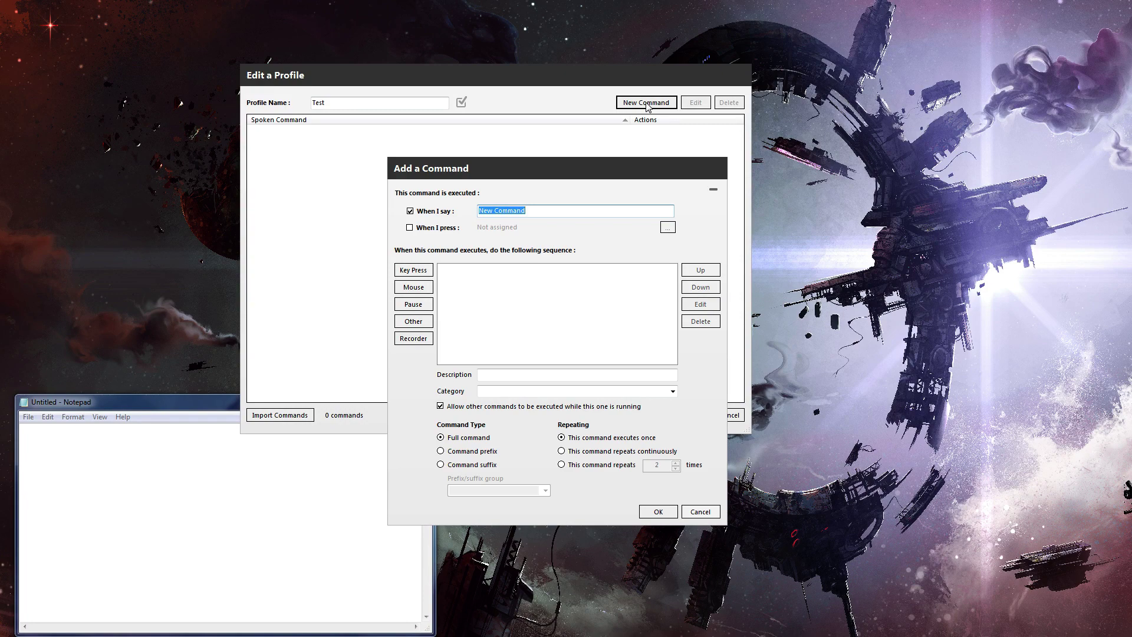
text(Flare)
drag(512, 210, 474, 212)
click(490, 335)
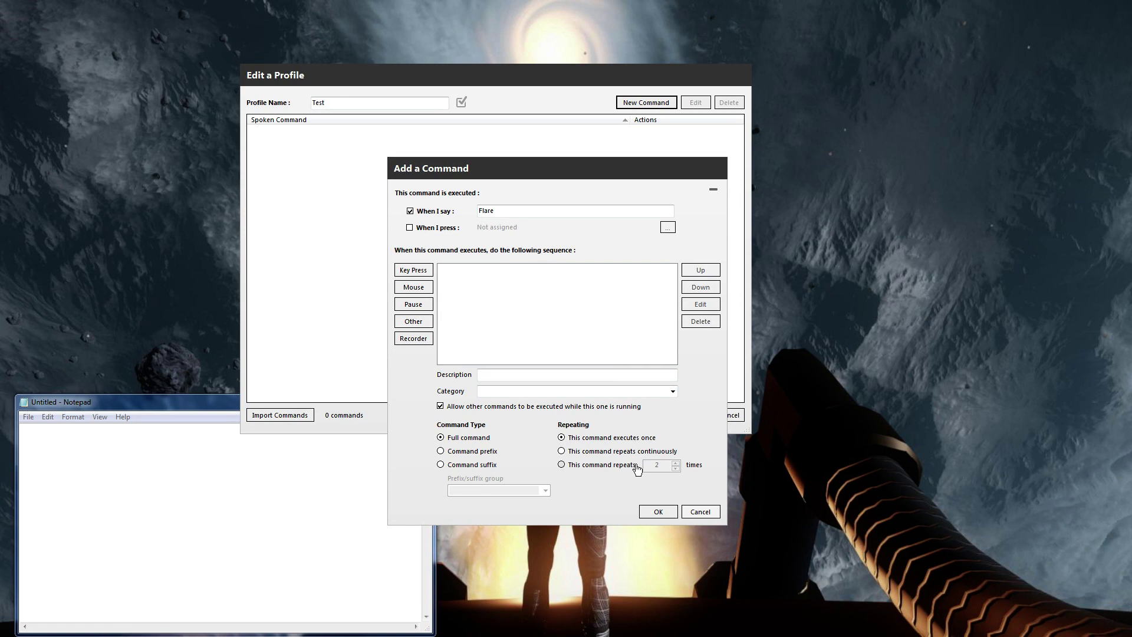
click(415, 272)
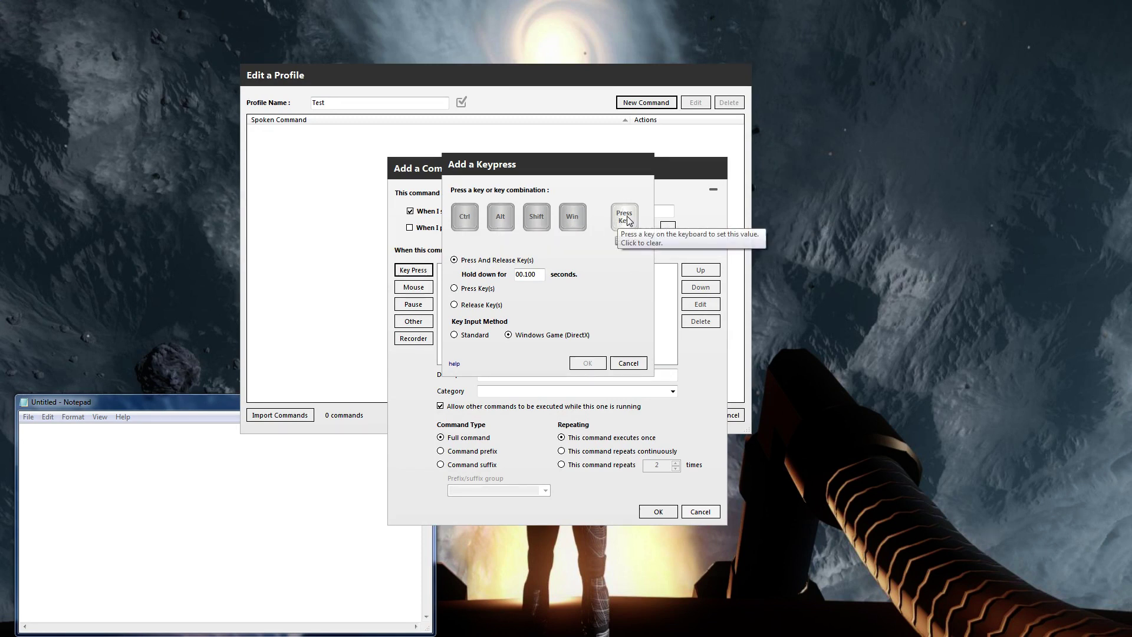
- Look through the keys offered in the extended key chooser and close it without picking one
click(632, 241)
click(800, 315)
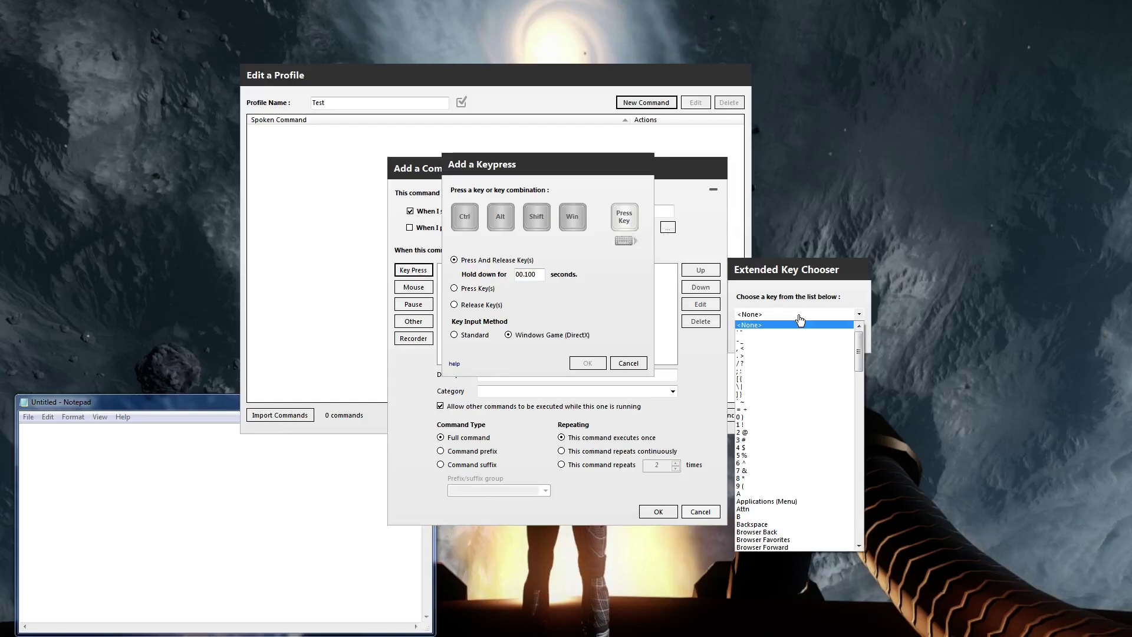
scroll(779, 431, down, 20)
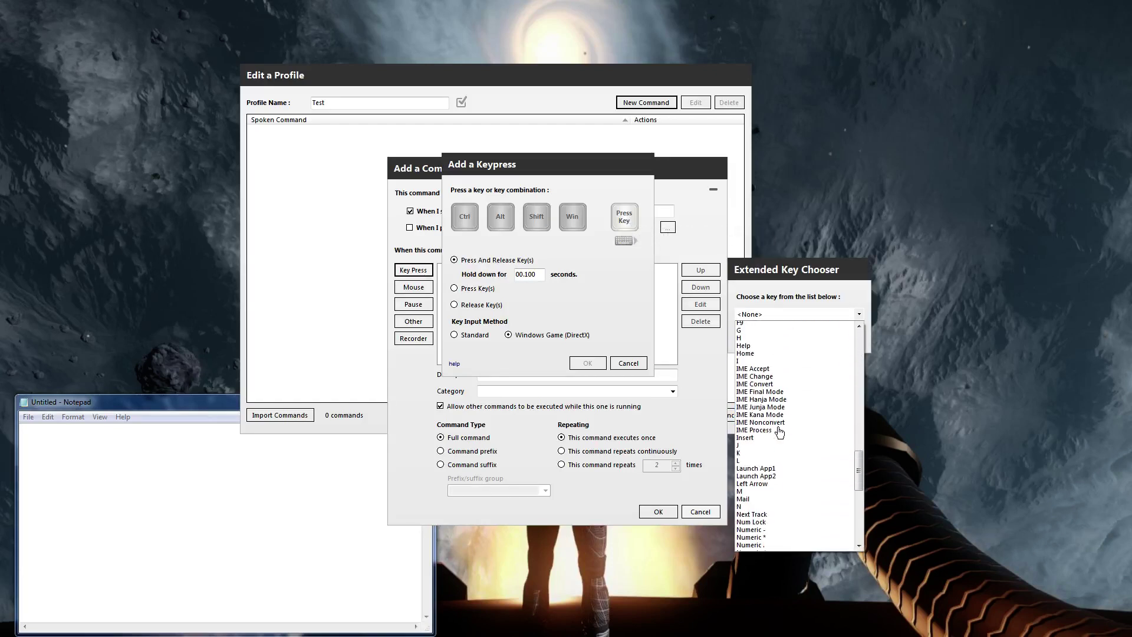
scroll(780, 431, down, 5)
click(811, 271)
click(846, 336)
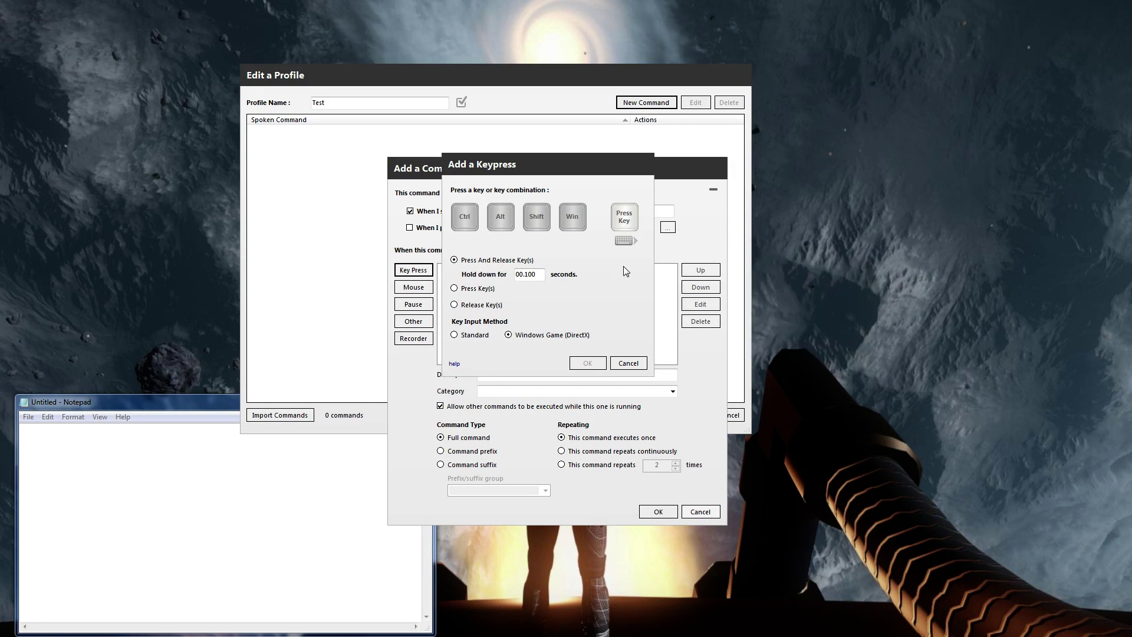
- Assign the Z key and add it to the Flare command as a press and release with the 0.1-second hold
click(624, 216)
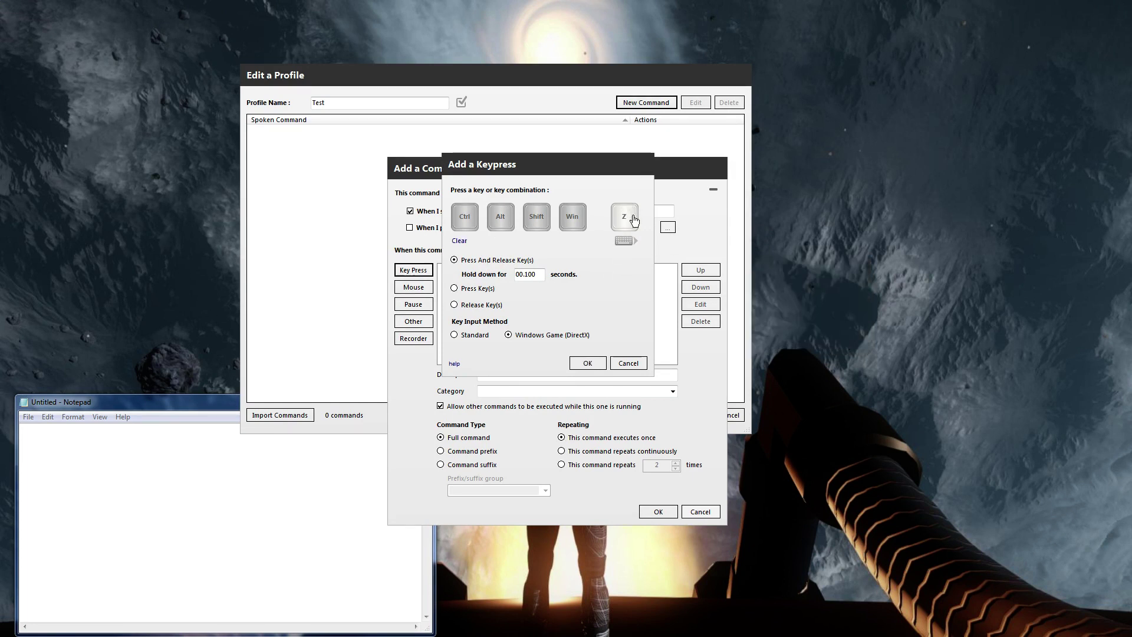
key(z)
drag(538, 274, 510, 275)
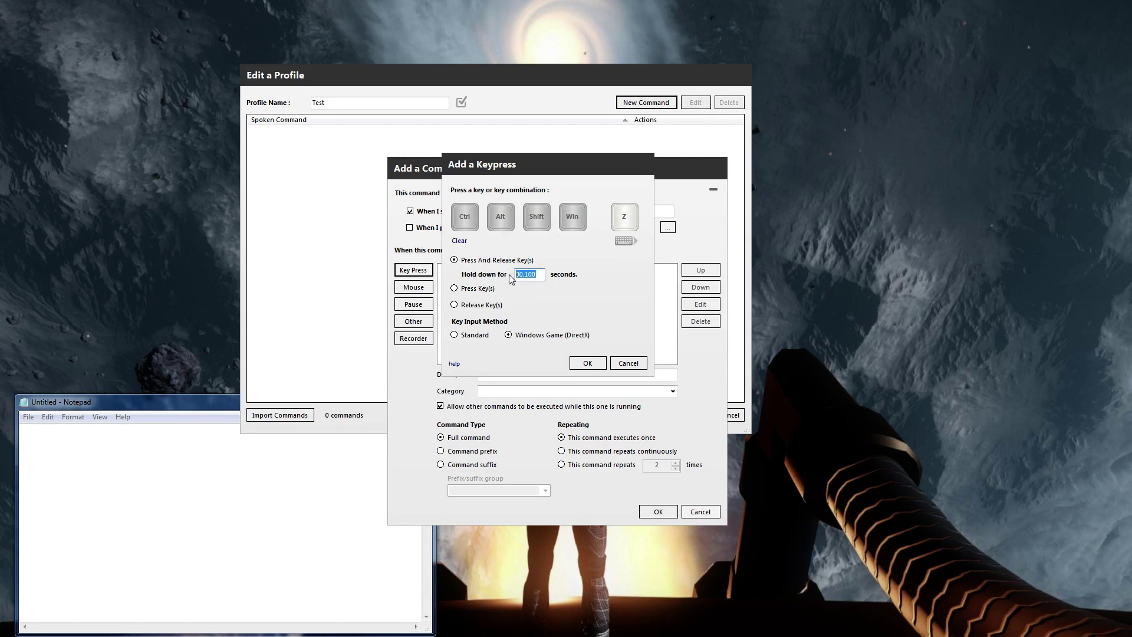
click(543, 276)
drag(543, 276, 527, 278)
drag(539, 274, 511, 276)
click(537, 275)
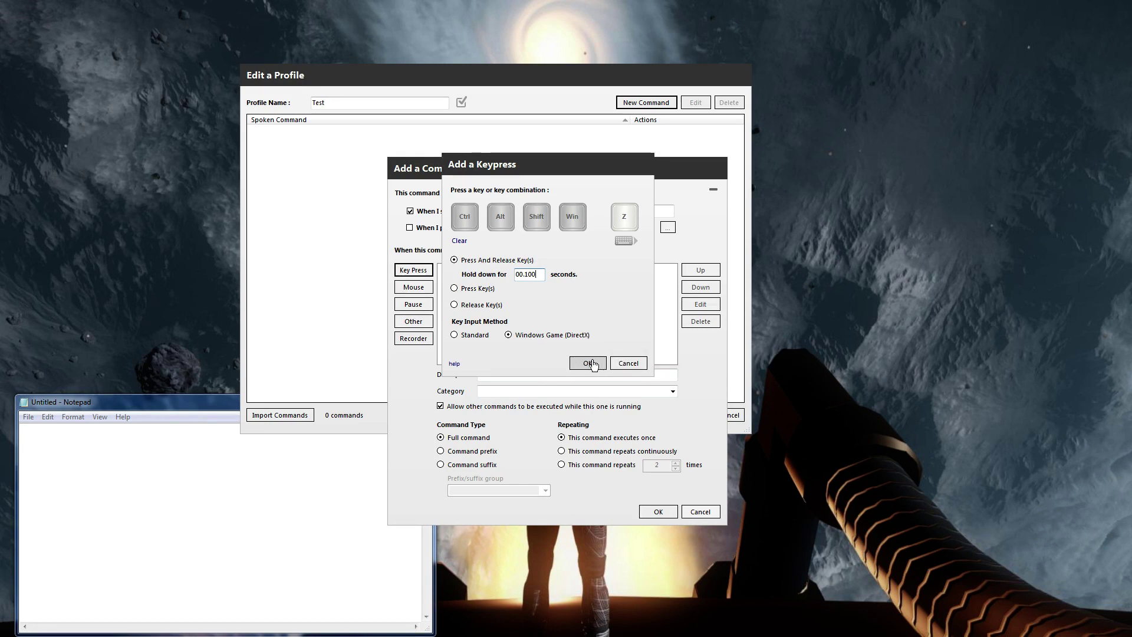
click(590, 363)
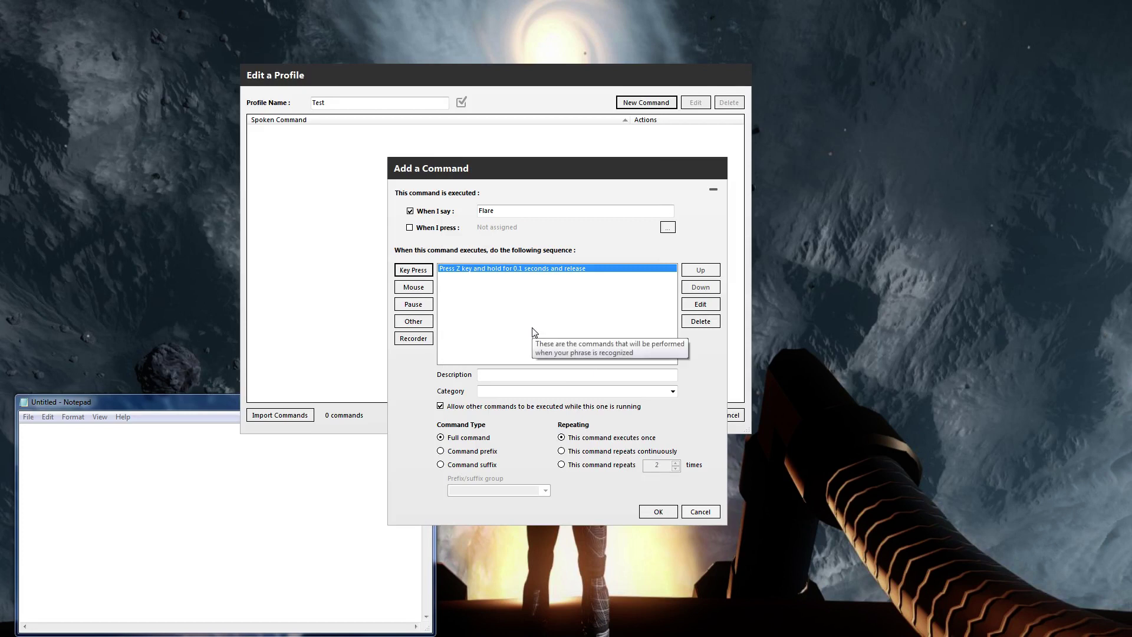
- Check the Flare command's phrase and action, save the command, and finish editing the Test profile
click(508, 211)
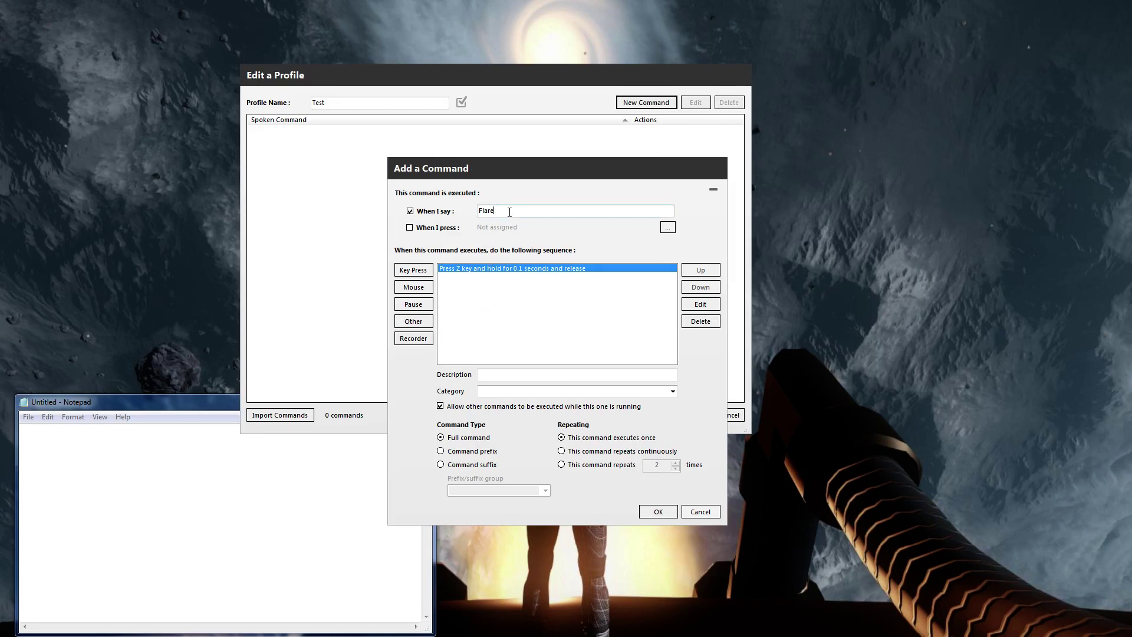
drag(508, 211, 461, 217)
click(512, 293)
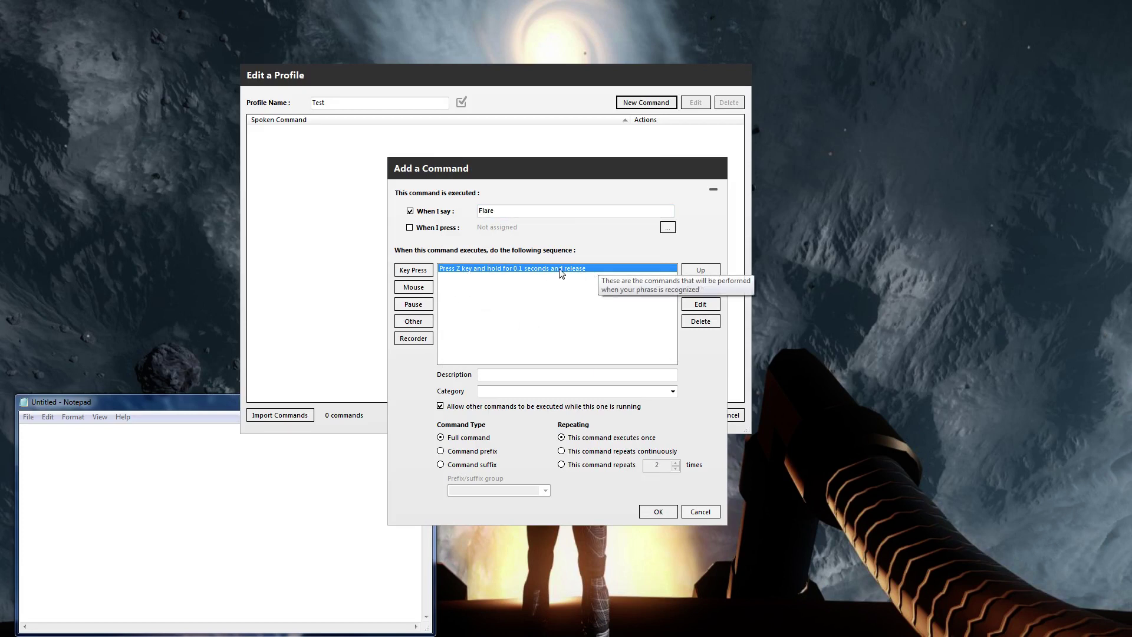
click(657, 514)
click(700, 418)
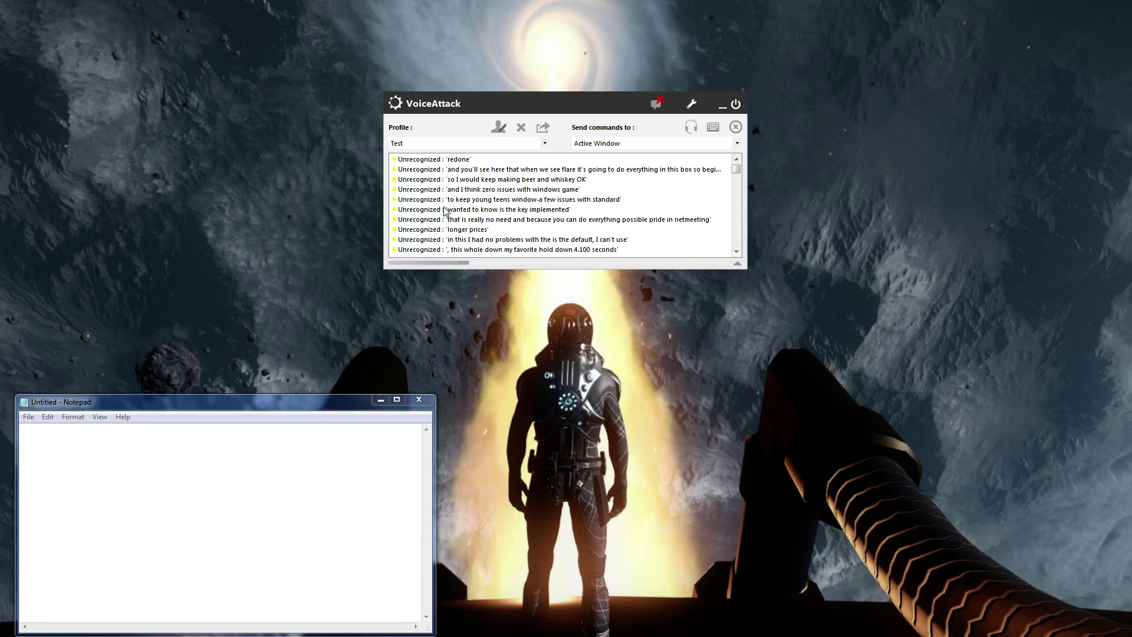
- Bring Notepad nearer to the VoiceAttack window, test the Flare voice command in it, and select the resulting text
drag(259, 407, 312, 314)
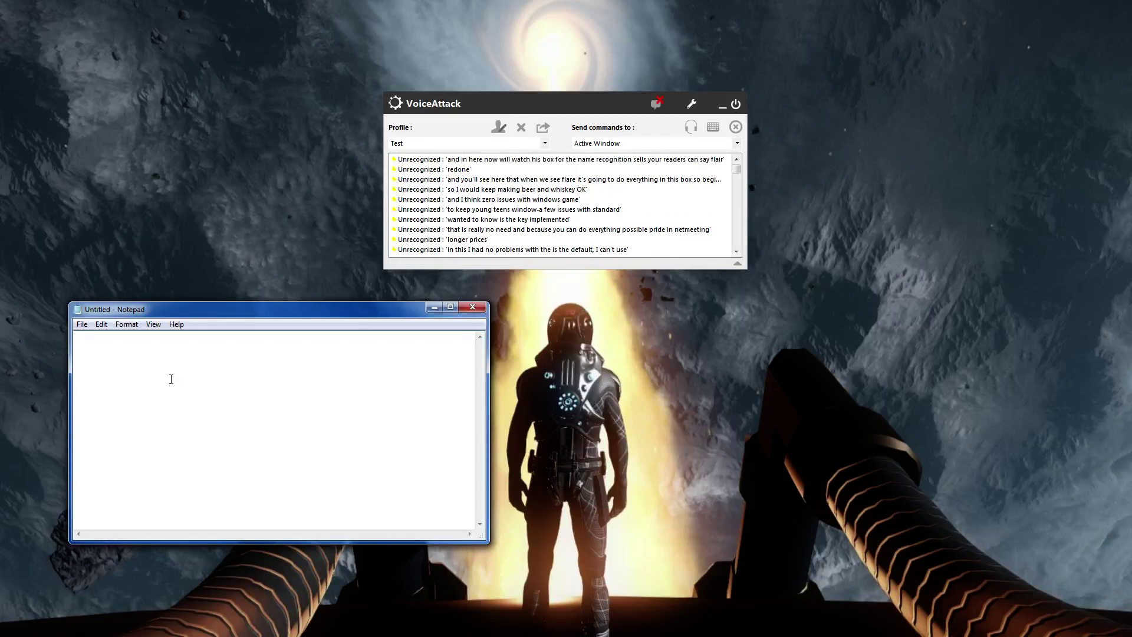
text(z)
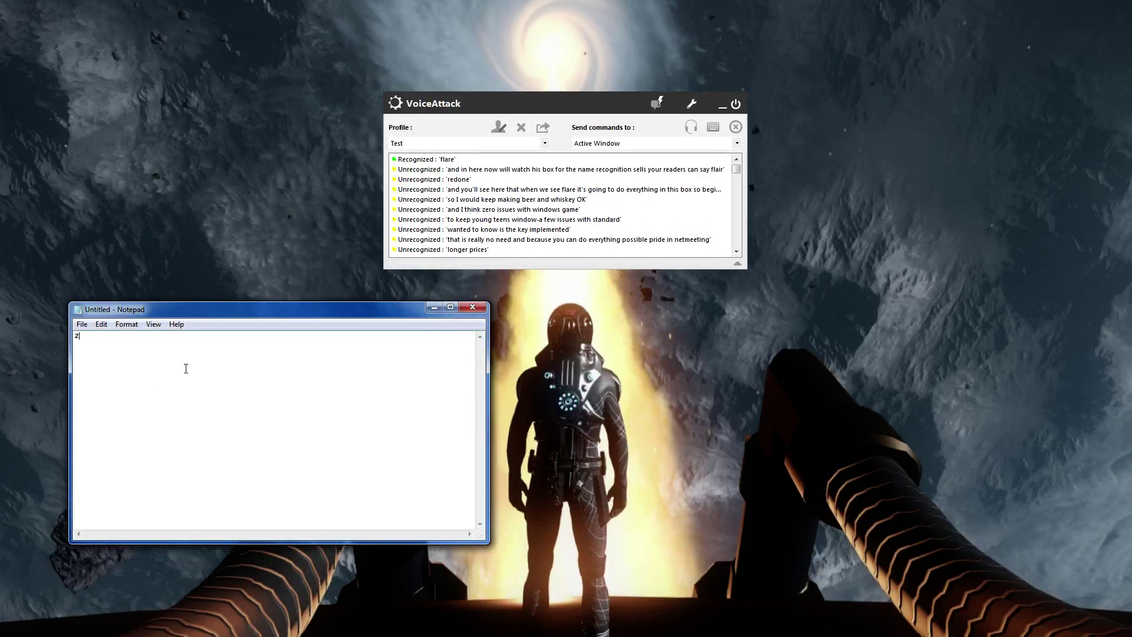
key(ctrl+a)
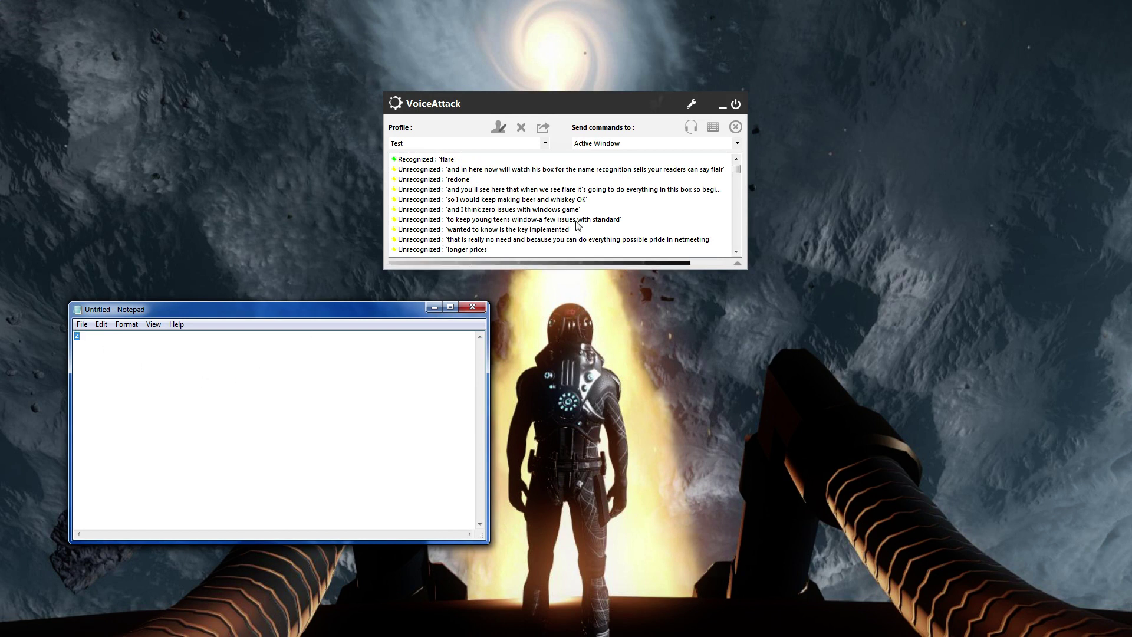
- Examine the recognized and unrecognized phrases in the VoiceAttack log, including the entry for "Flare"
click(695, 192)
click(542, 169)
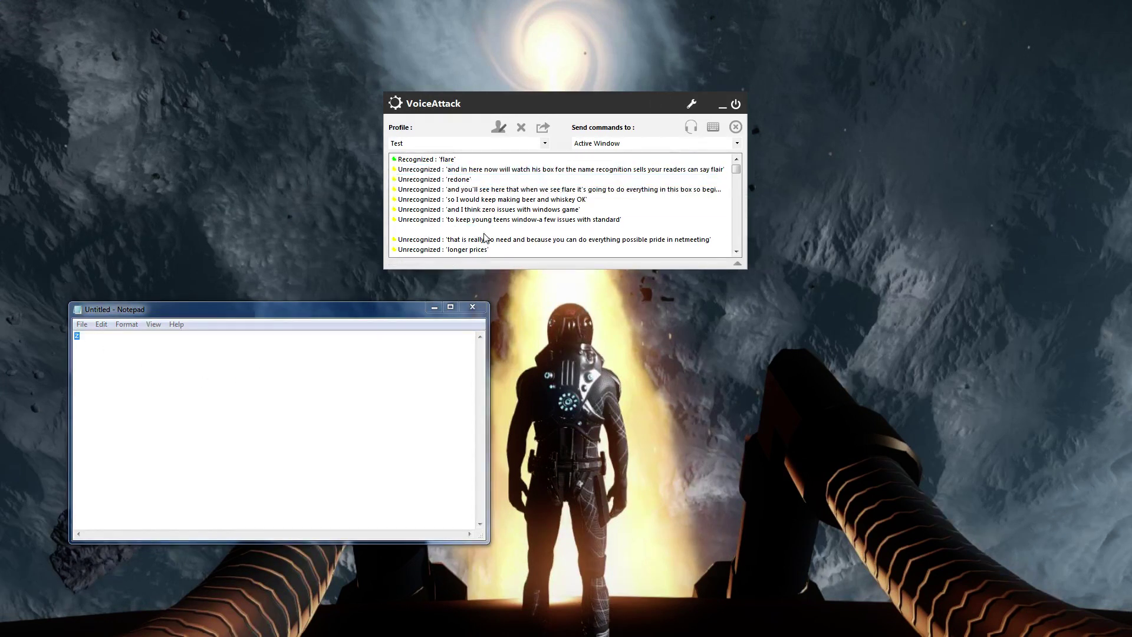
click(494, 210)
click(471, 181)
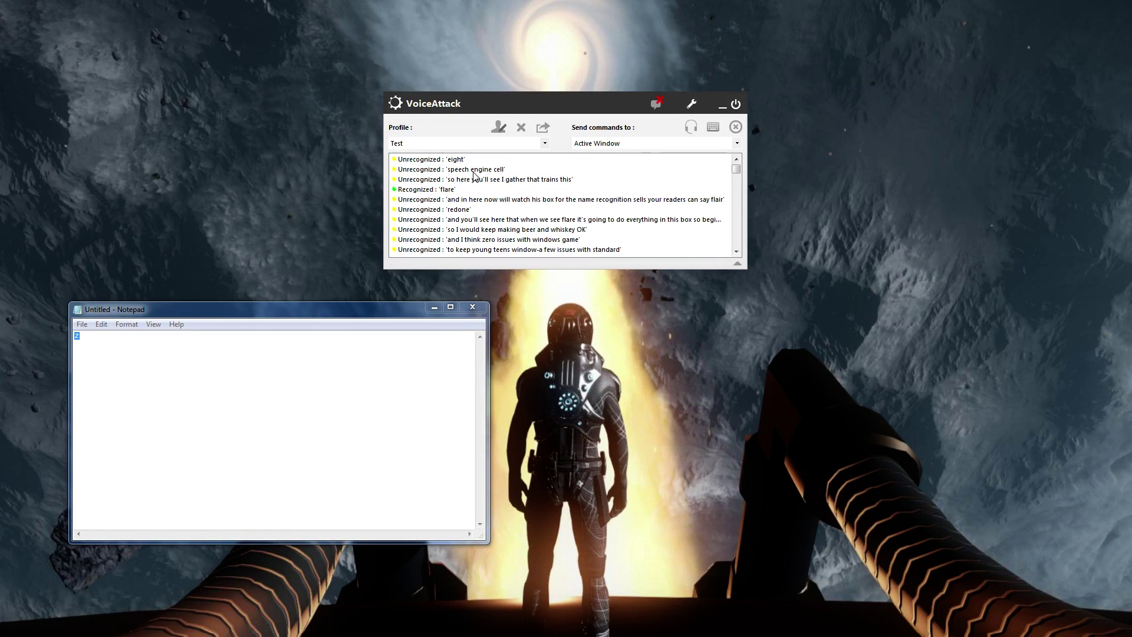
click(472, 179)
click(452, 160)
click(449, 179)
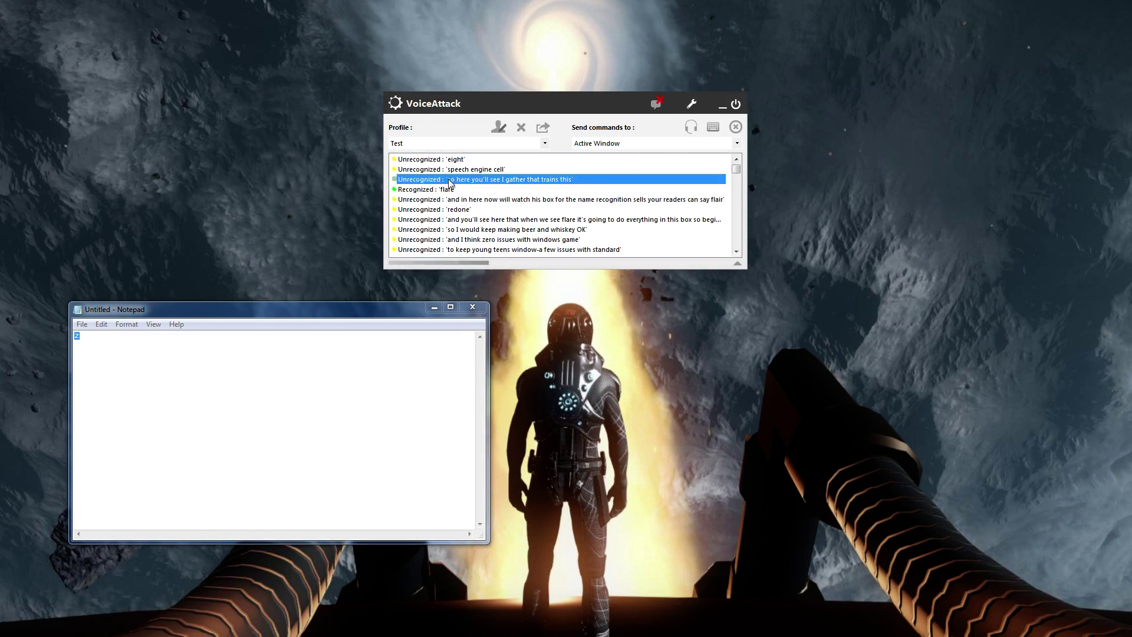
click(449, 160)
click(446, 189)
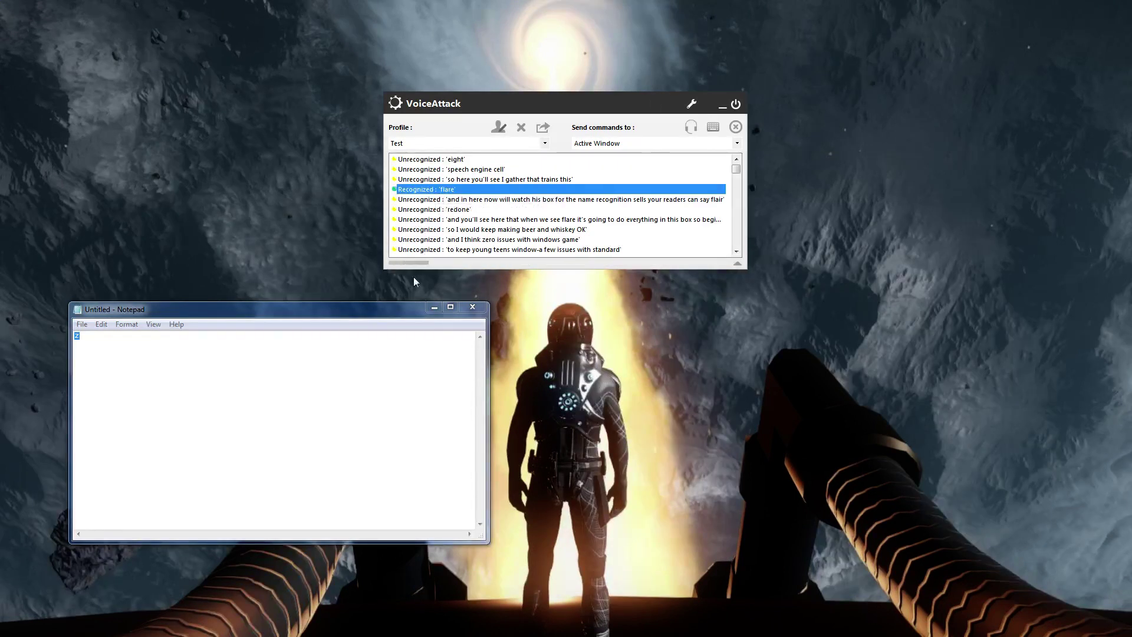
click(307, 396)
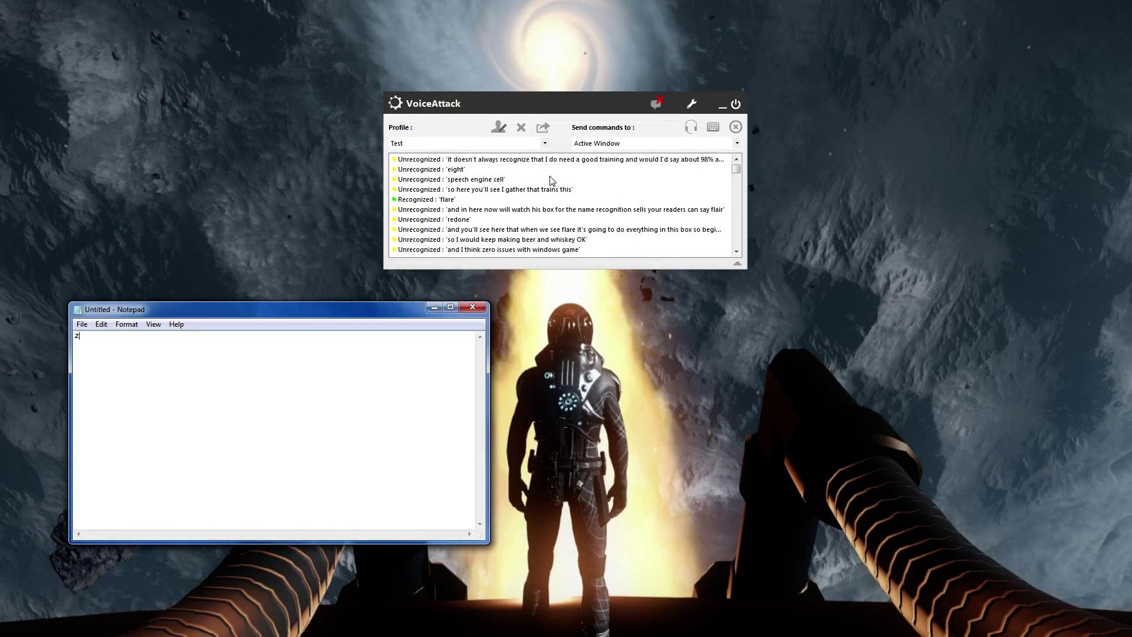
drag(110, 341, 64, 332)
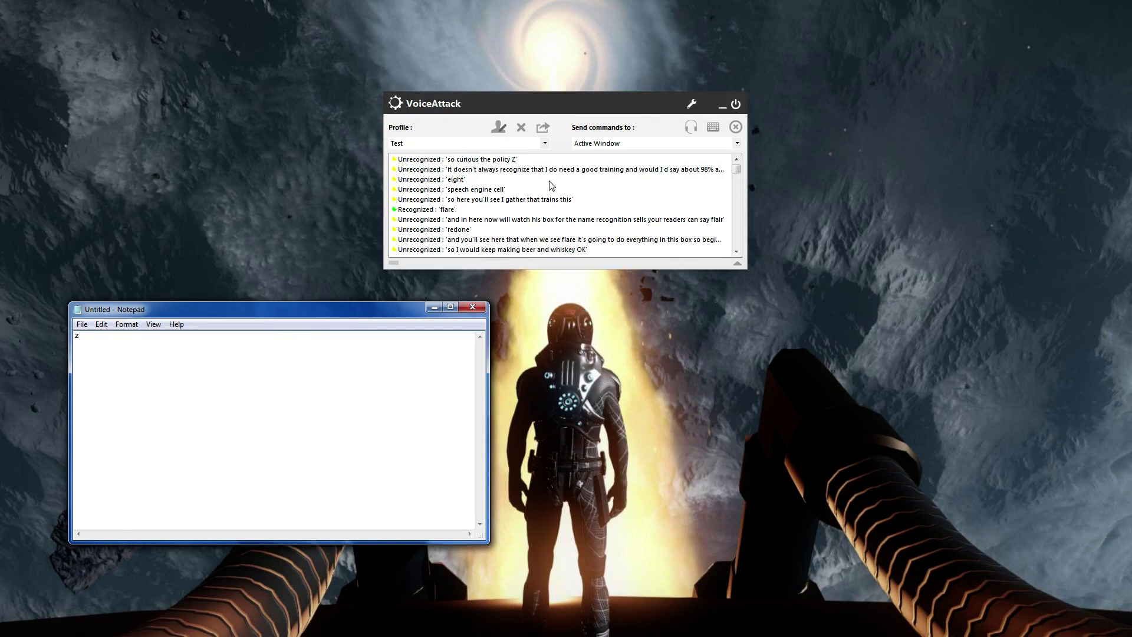
- Edit the Test profile's Flare command and choose Say Something with Text-To-Speech as an additional special action
click(499, 127)
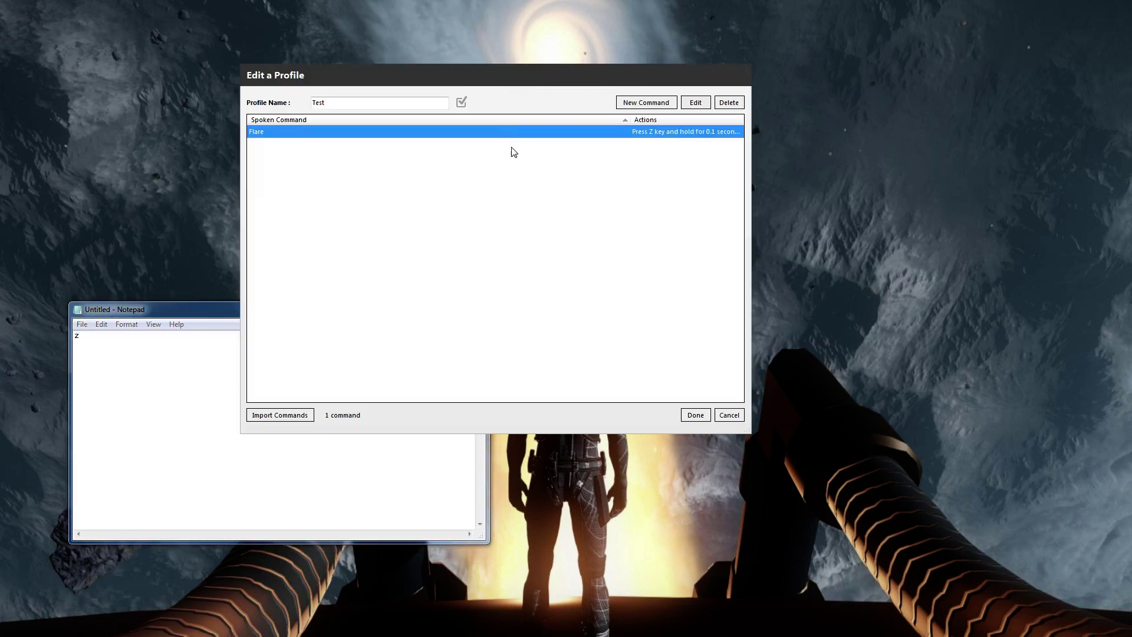
double_click(260, 132)
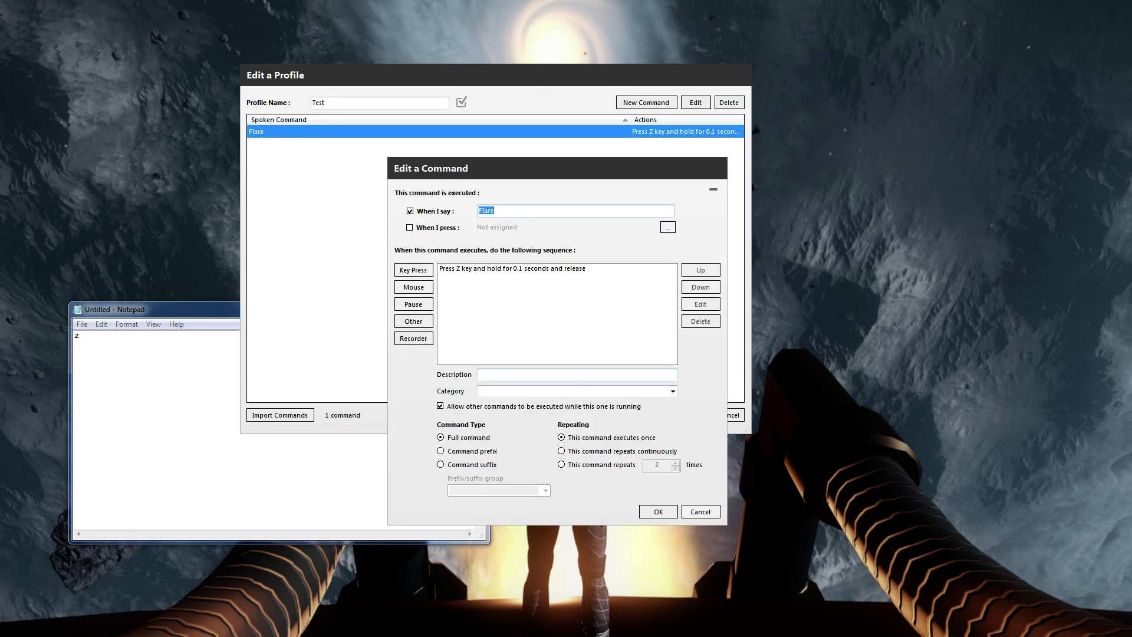
click(415, 322)
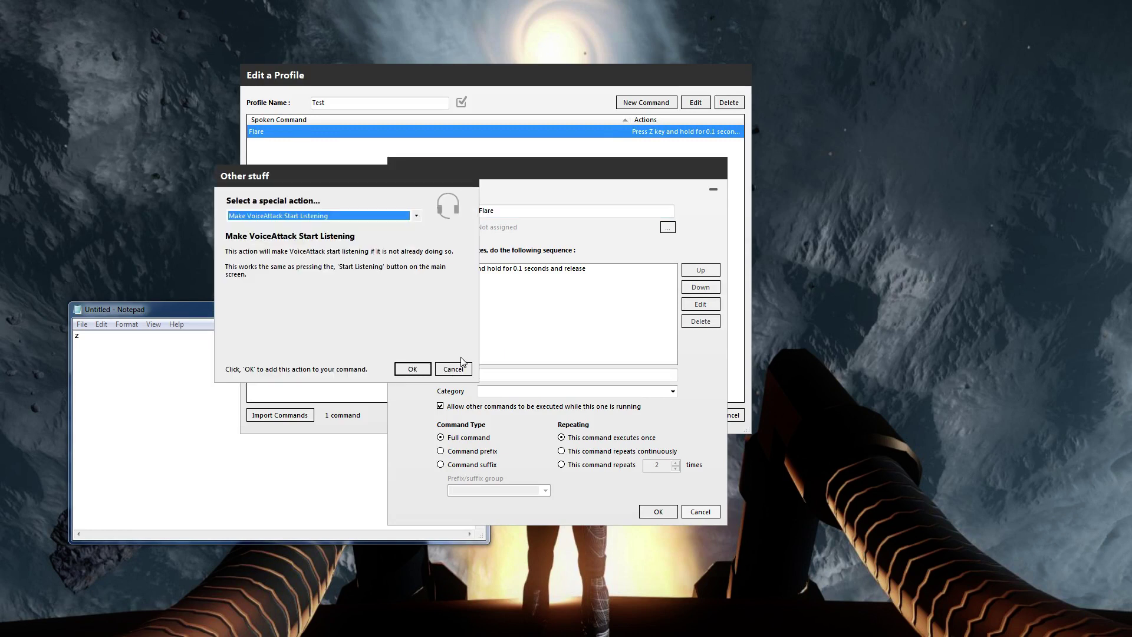
click(453, 369)
click(413, 322)
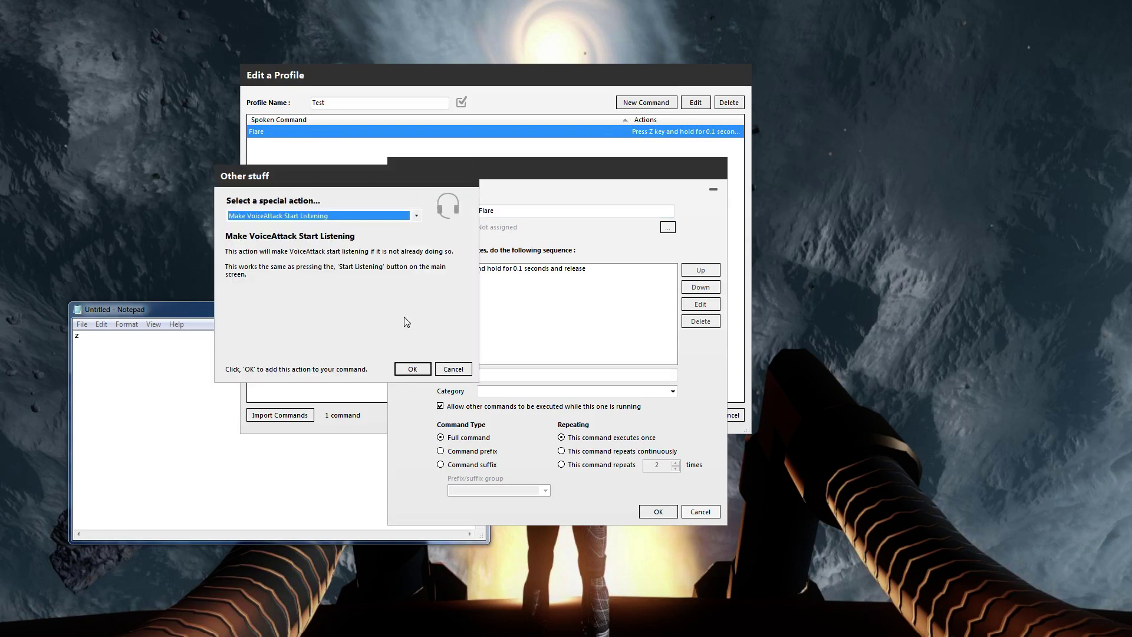
click(275, 217)
click(282, 276)
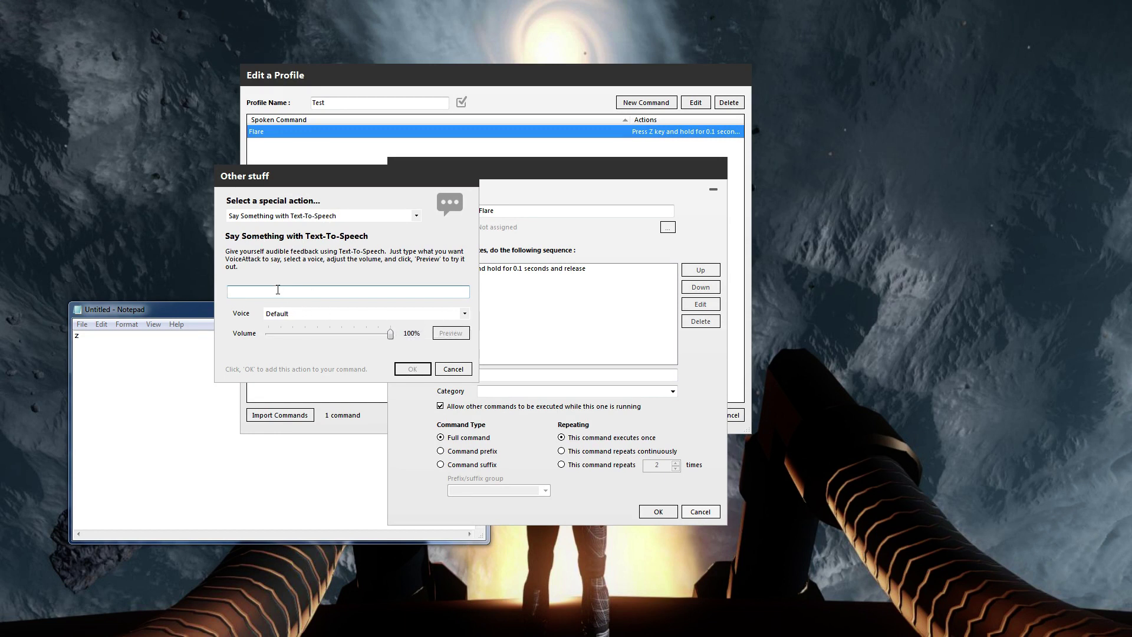
- Enter "Flare launched" as the spoken text, preview it with the default voice, and add the action to the Flare command
text(Flare l)
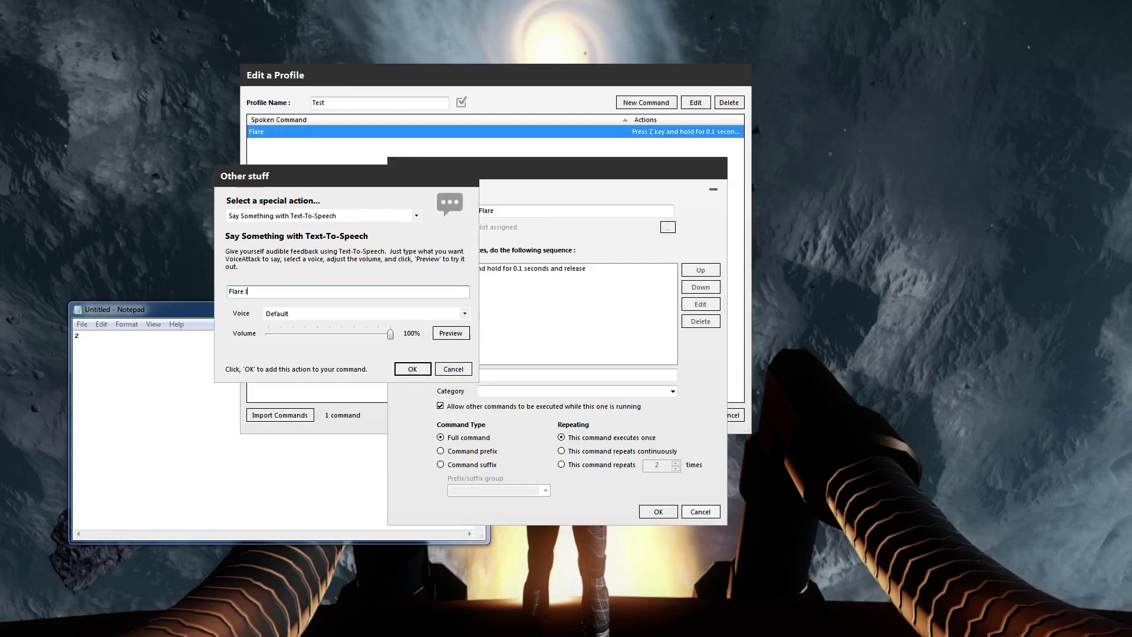
text(aunched)
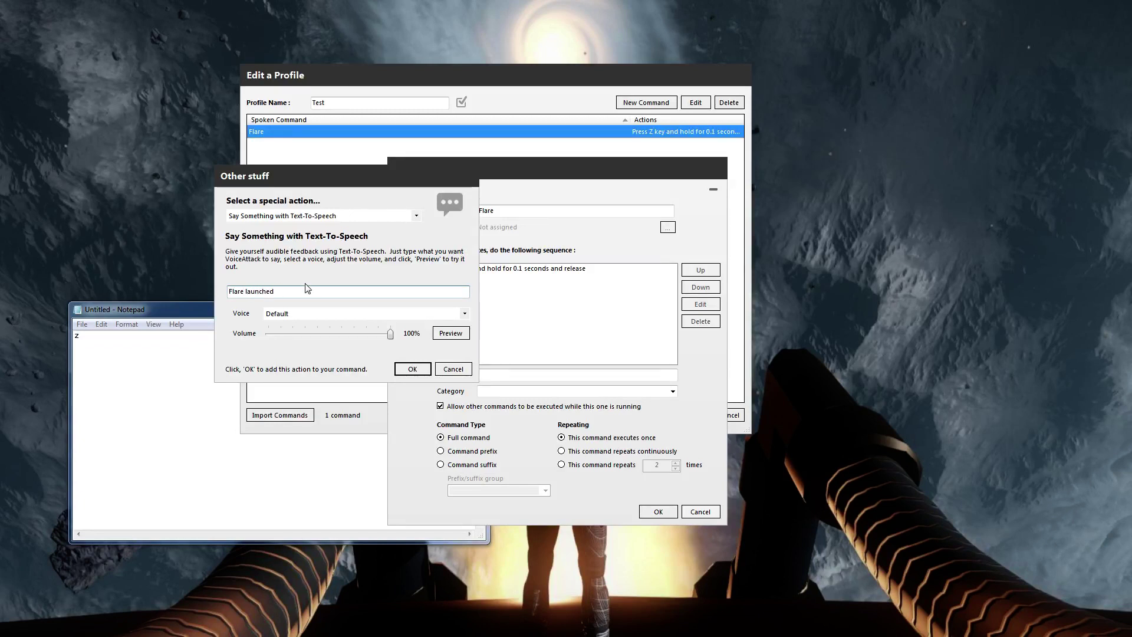
click(447, 334)
drag(289, 295, 201, 296)
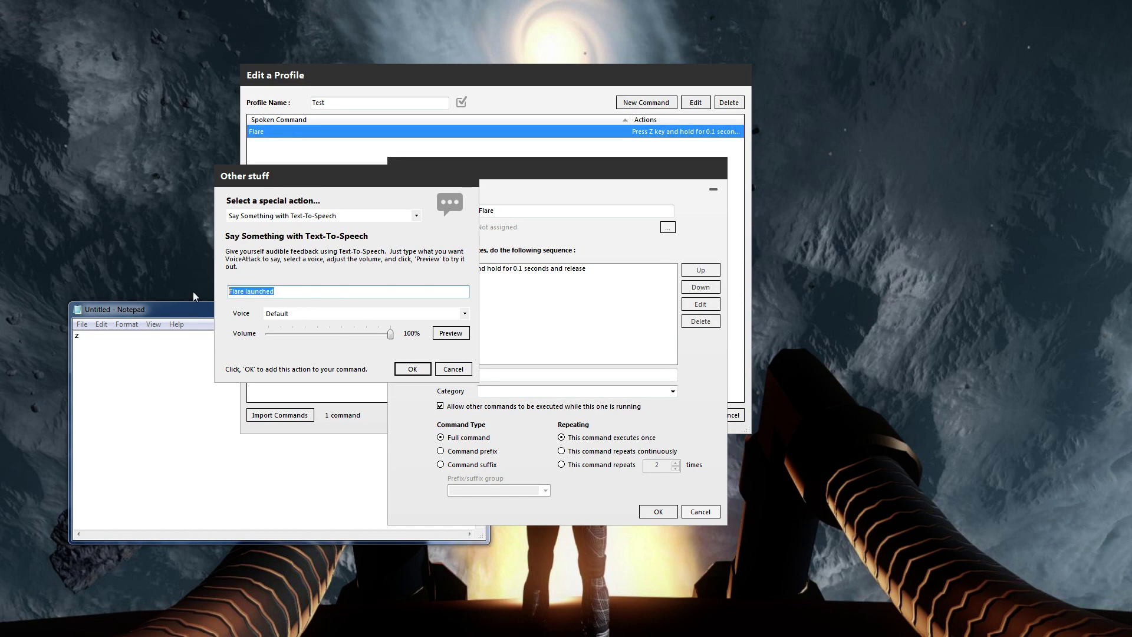
click(412, 369)
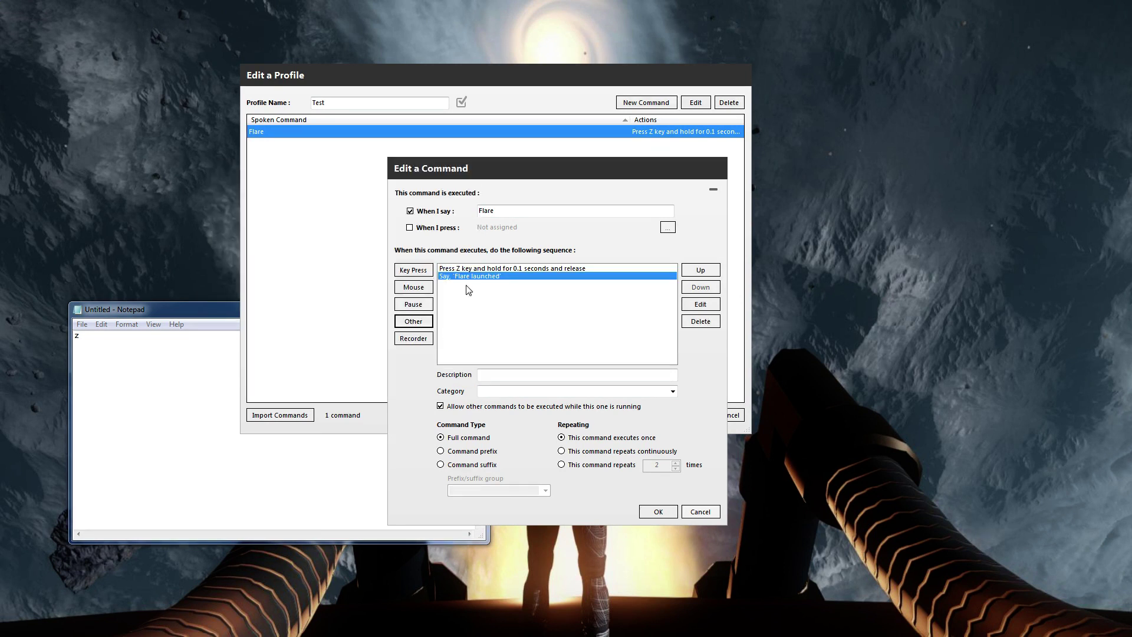
- Check the key press and speech actions in the Flare sequence, save the command, and finish editing the Test profile
click(460, 269)
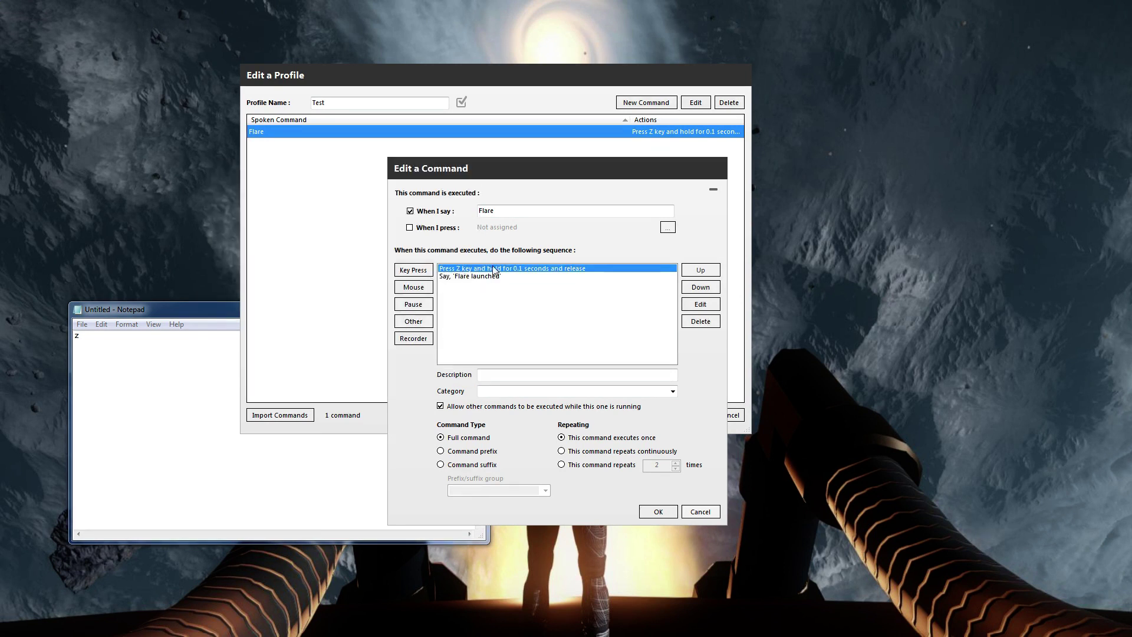
click(463, 277)
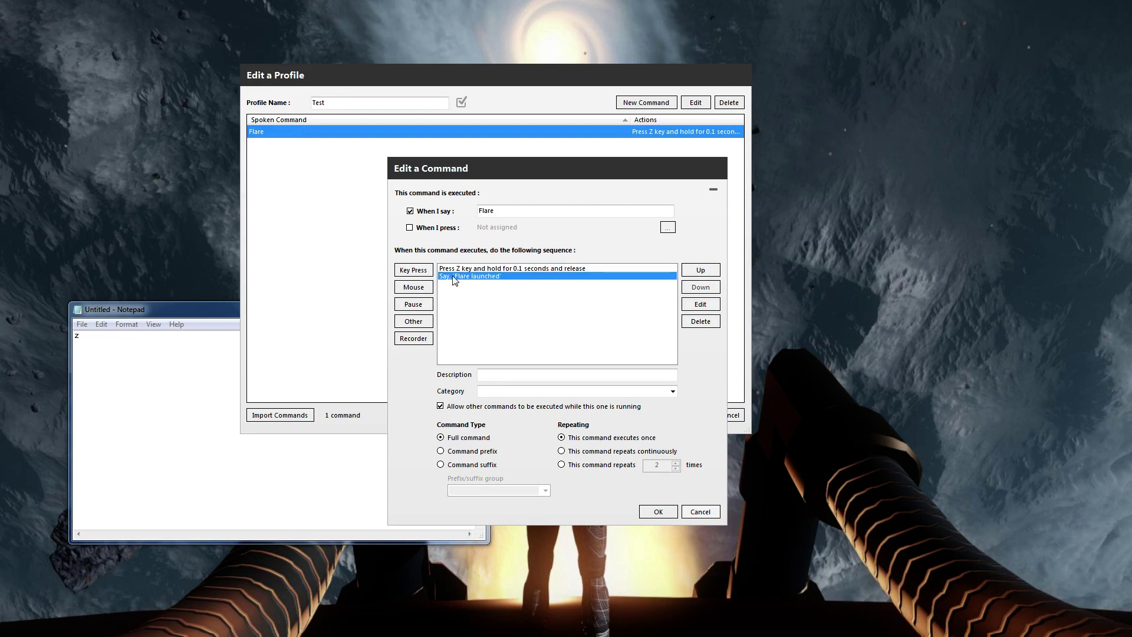
click(664, 513)
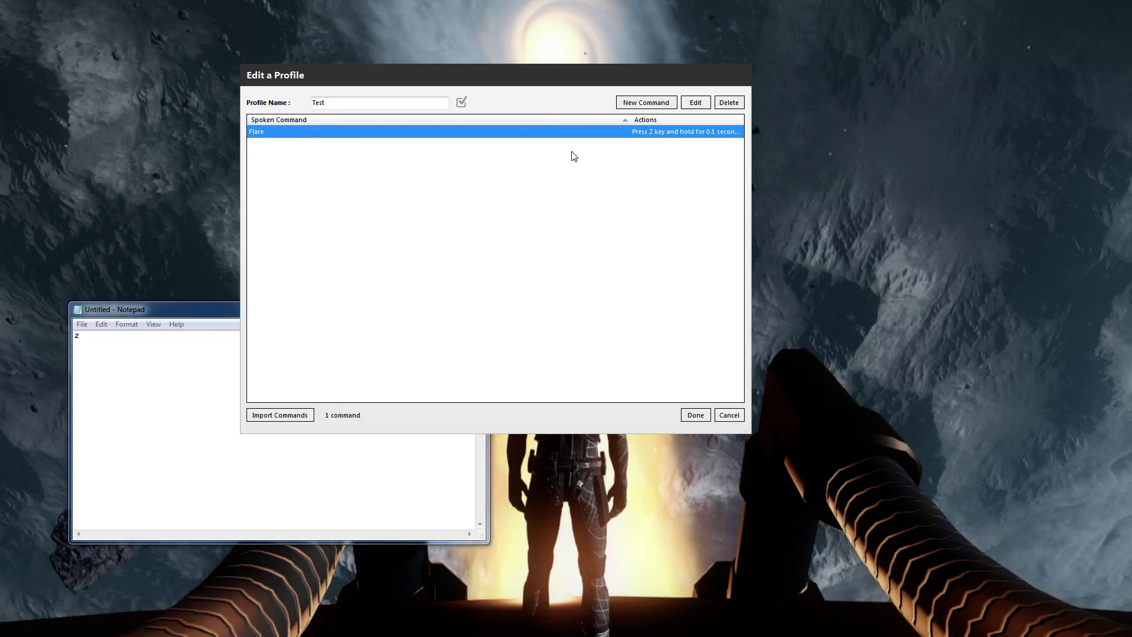
click(698, 414)
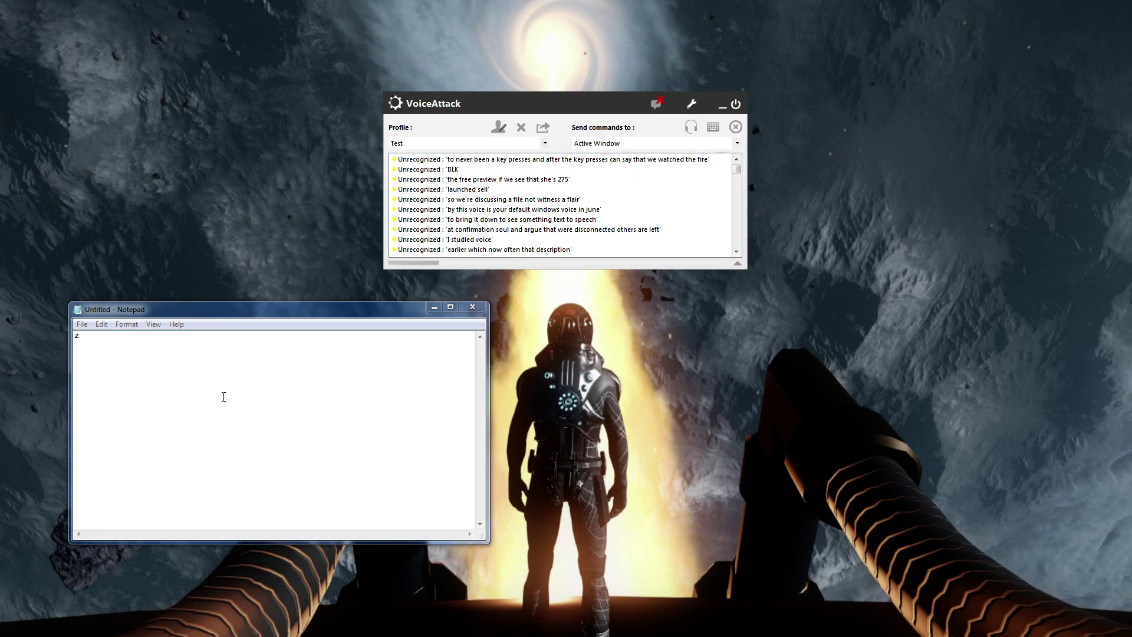
- Test the Flare voice command again in Notepad and select the newly entered letter
click(173, 364)
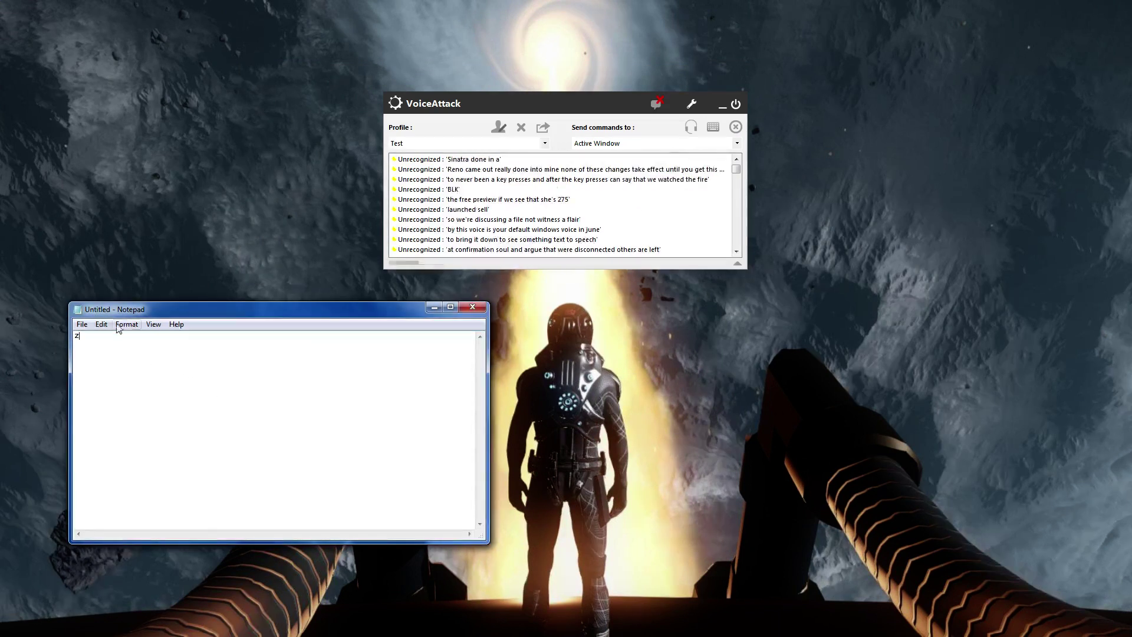
drag(156, 314, 153, 324)
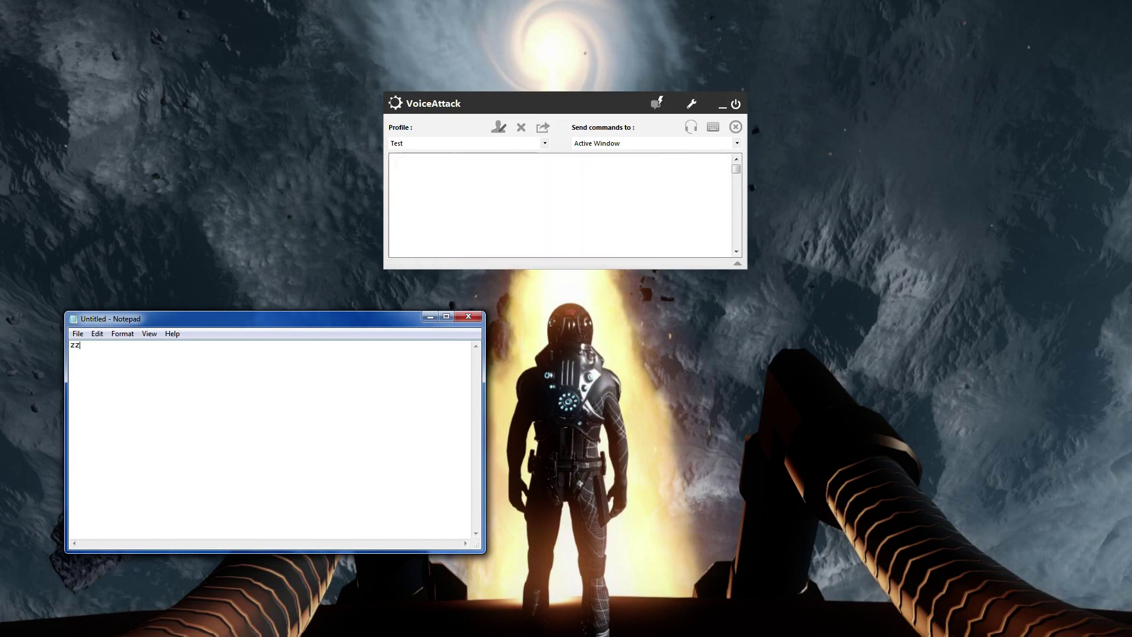
text(z)
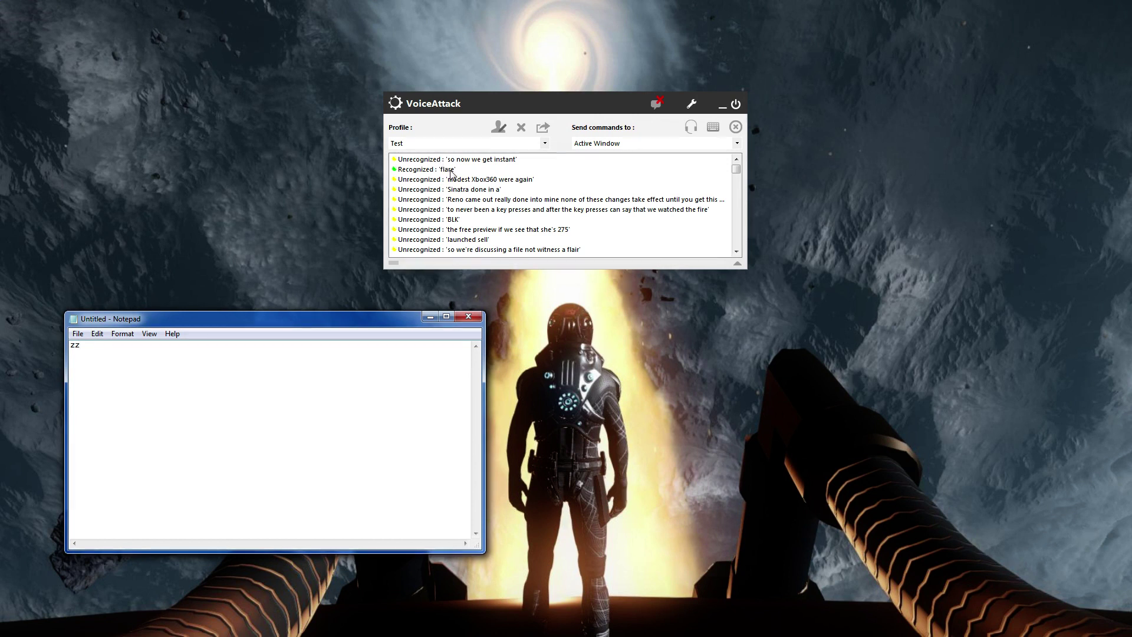
drag(81, 346, 76, 349)
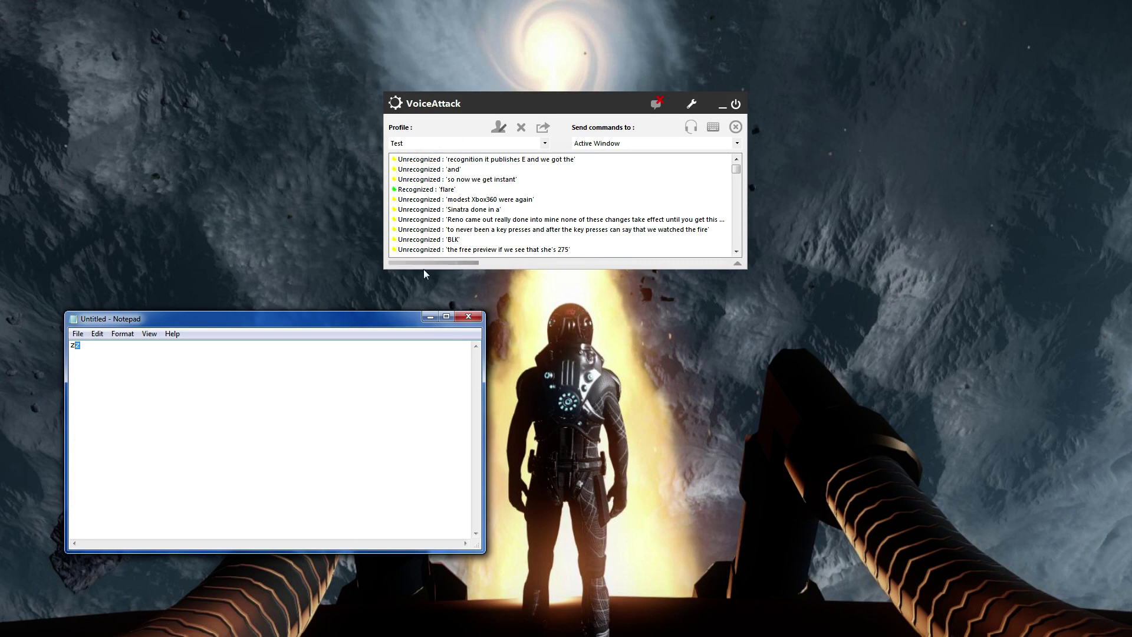
- Start a new command in the Test profile with the spoken phrase "Closest Enemy"
click(499, 127)
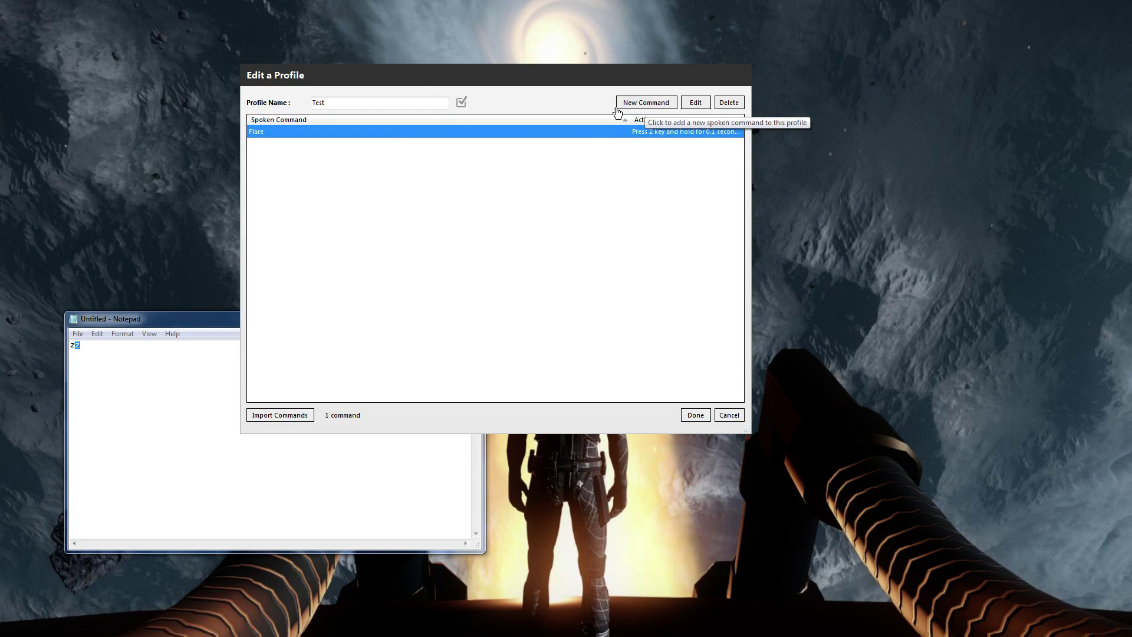
click(647, 105)
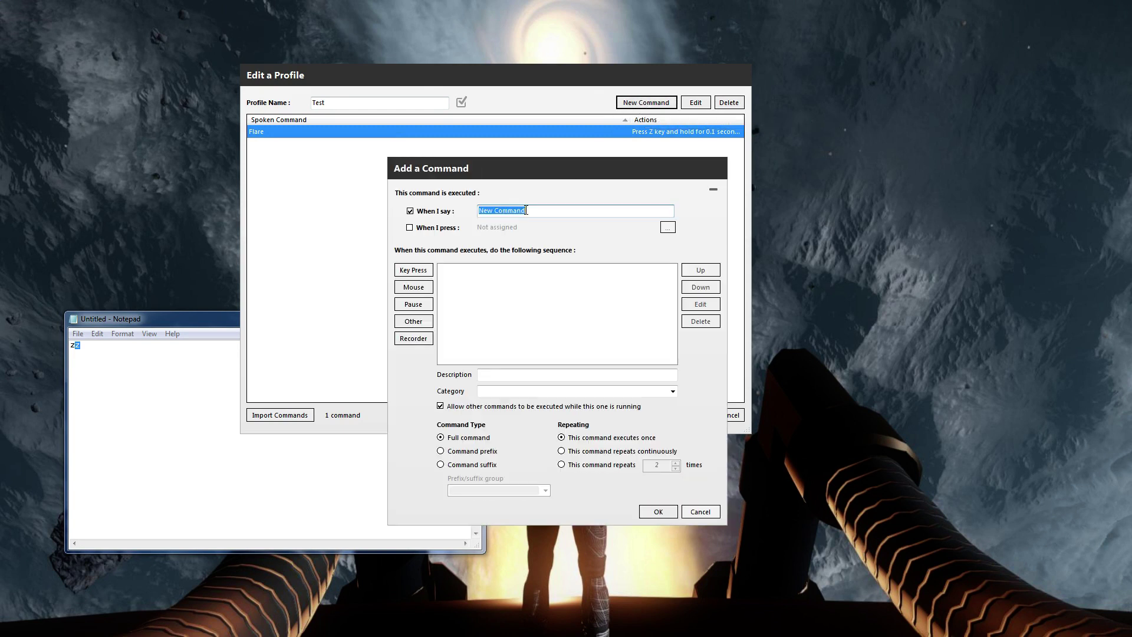
text(Closest Enem)
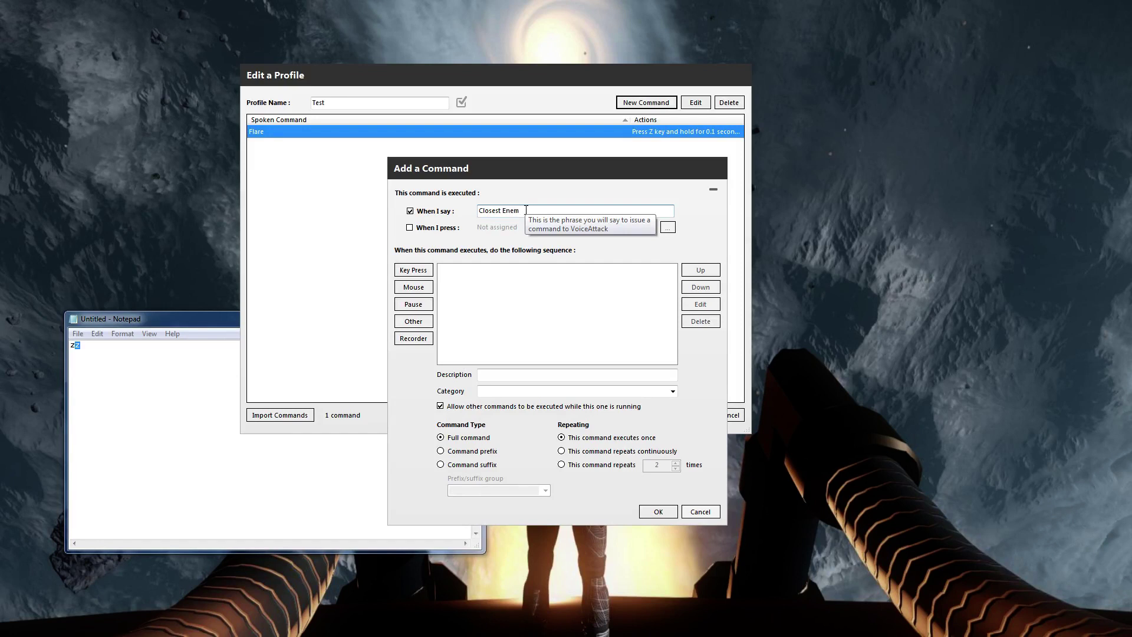
text(y)
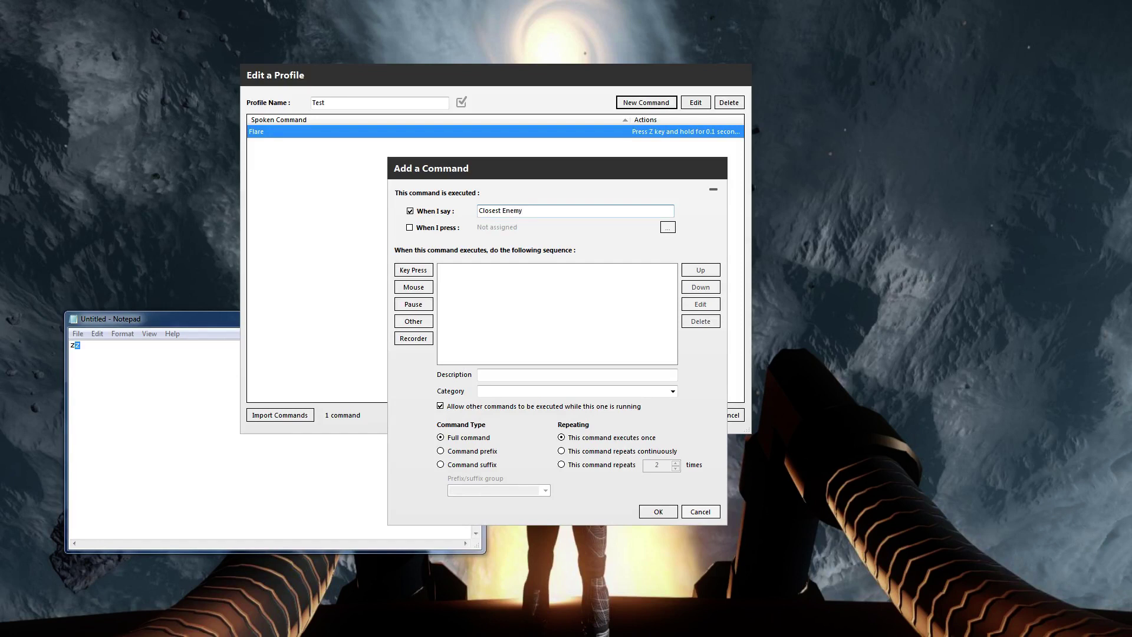
- Add a press and release of the T key with the 0.1-second hold to the Closest Enemy command
click(411, 270)
key(t)
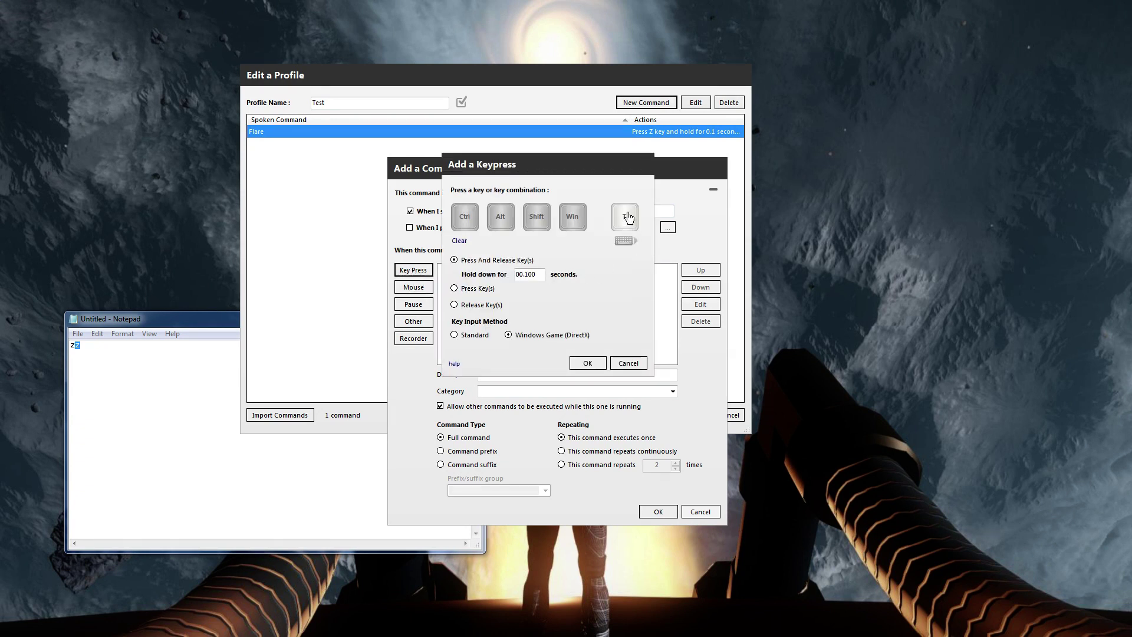
click(596, 364)
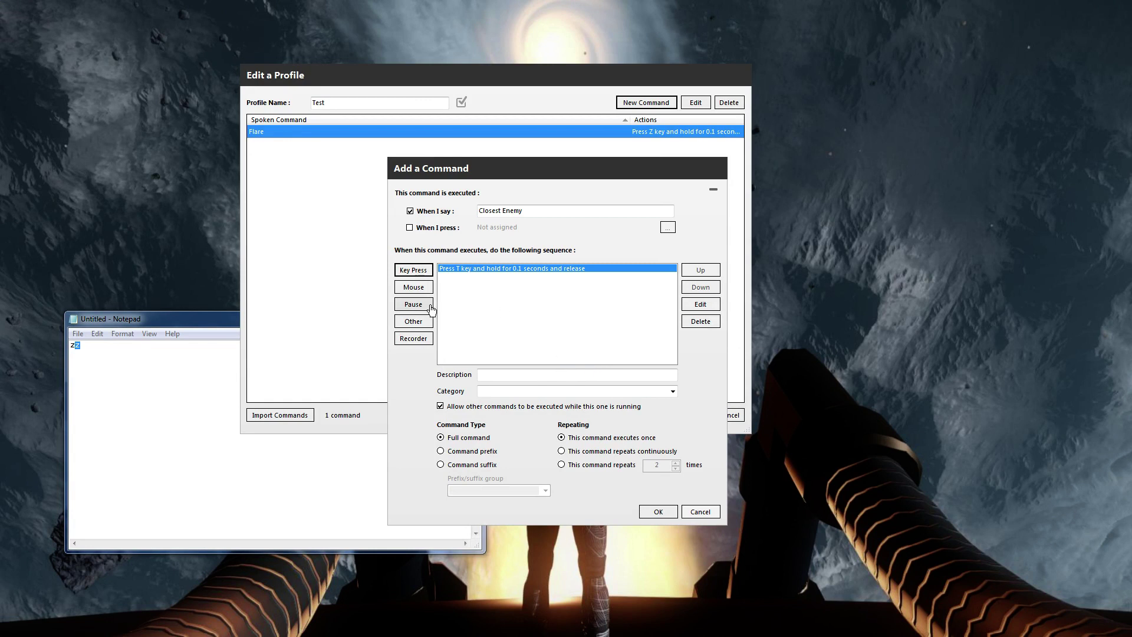
- Add a Say Something with Text-To-Speech action reading "Targeting closes hostile" to the Closest Enemy command, previewing the speech first
click(411, 323)
click(301, 216)
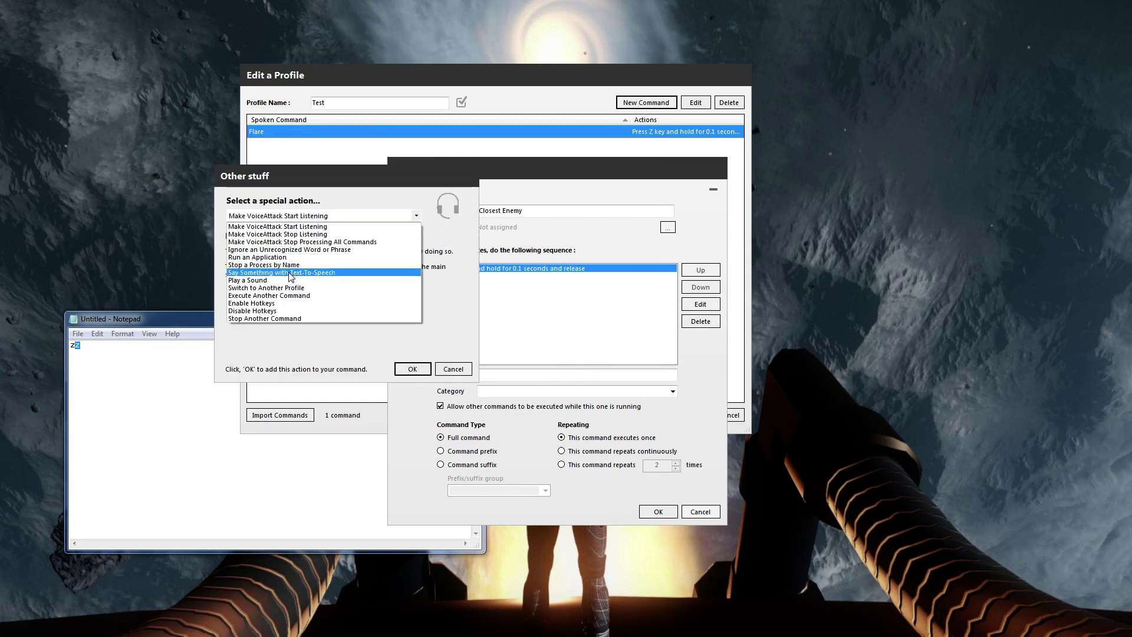
click(299, 273)
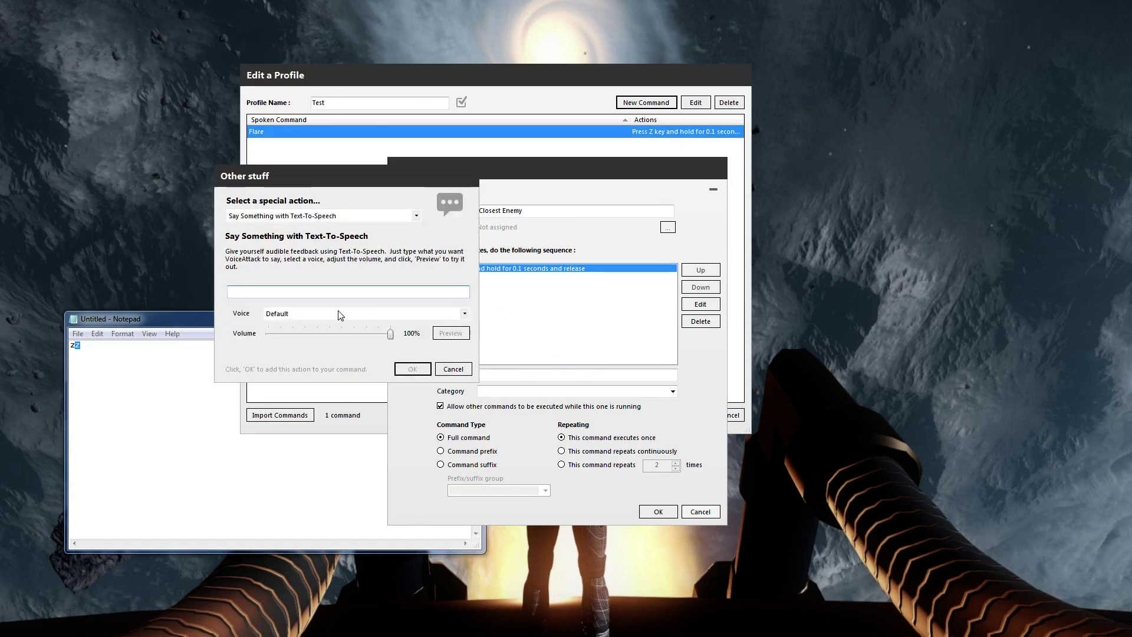
click(316, 293)
text(Targeting closes hostile)
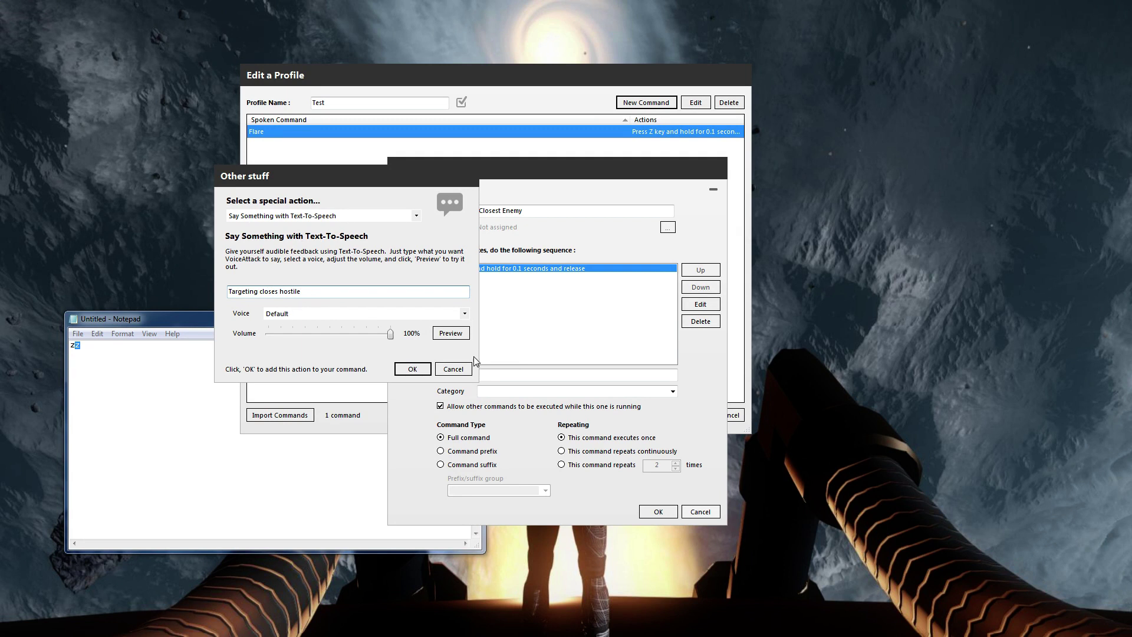
click(450, 339)
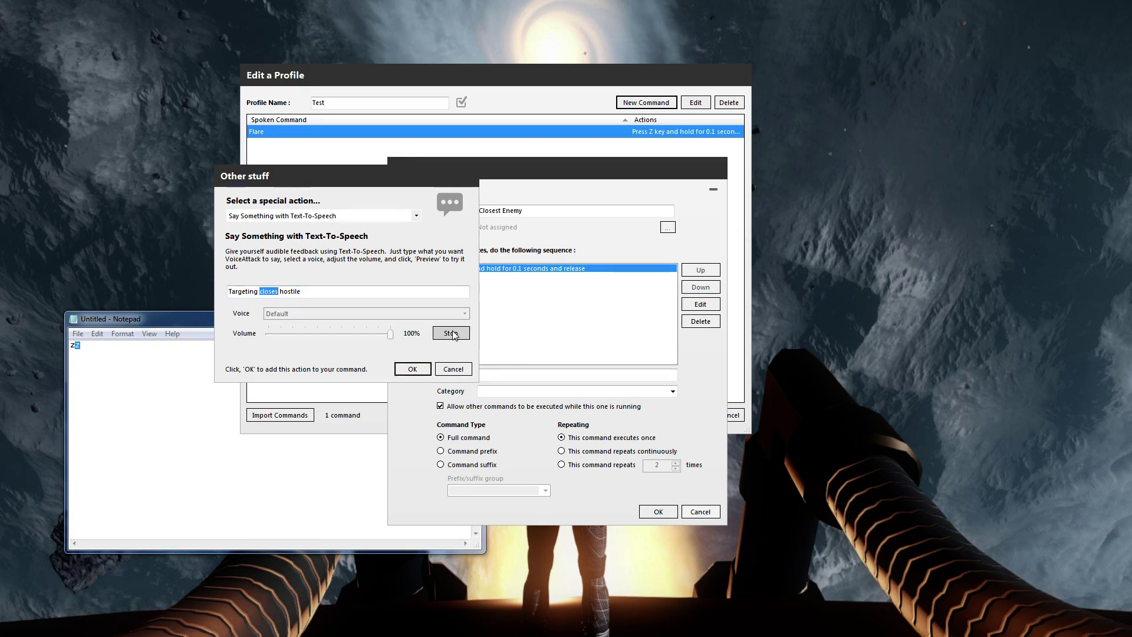
click(413, 369)
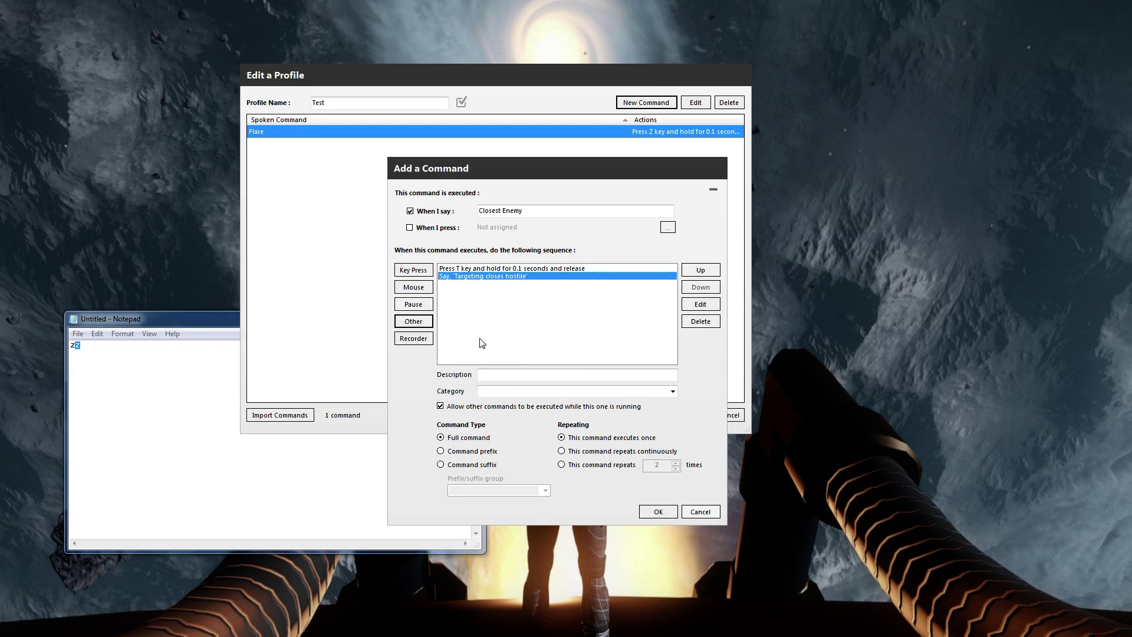
- Check the speech action in the sequence, save the Closest Enemy command, and finish editing the Test profile
click(502, 276)
click(655, 509)
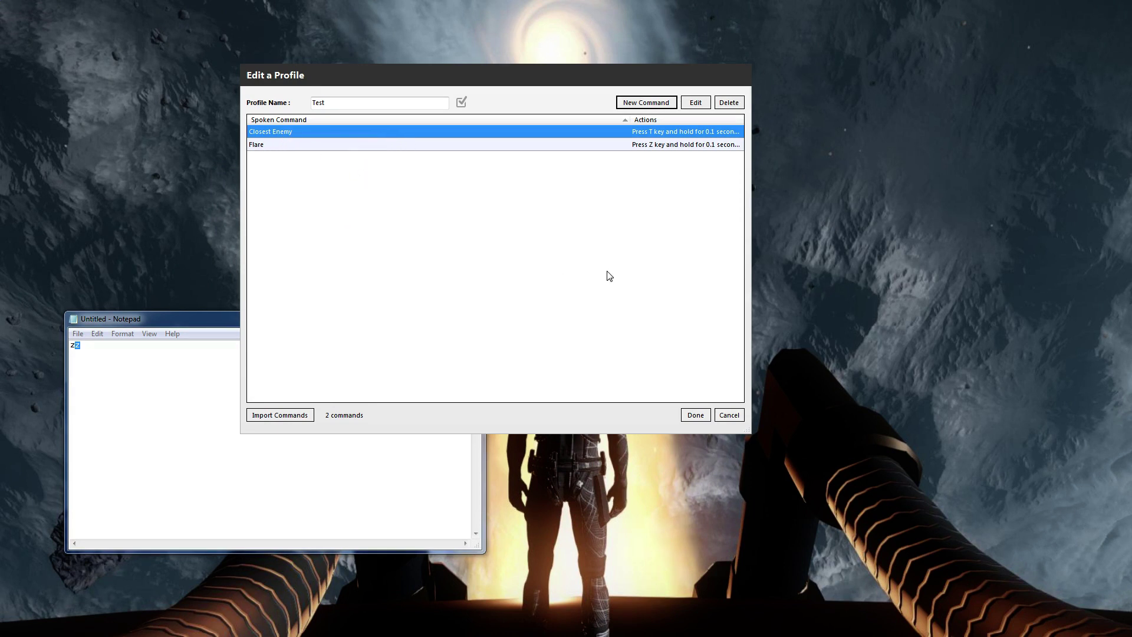
click(696, 417)
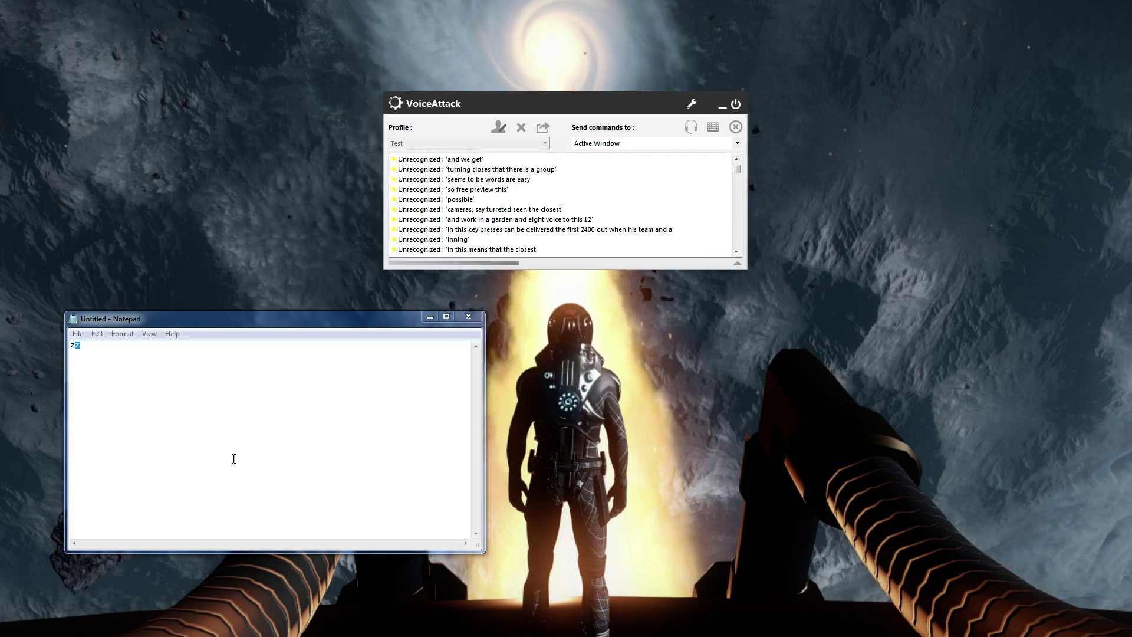
- Test the Closest Enemy voice command on a new line in Notepad and select its entry in the VoiceAttack log
click(168, 357)
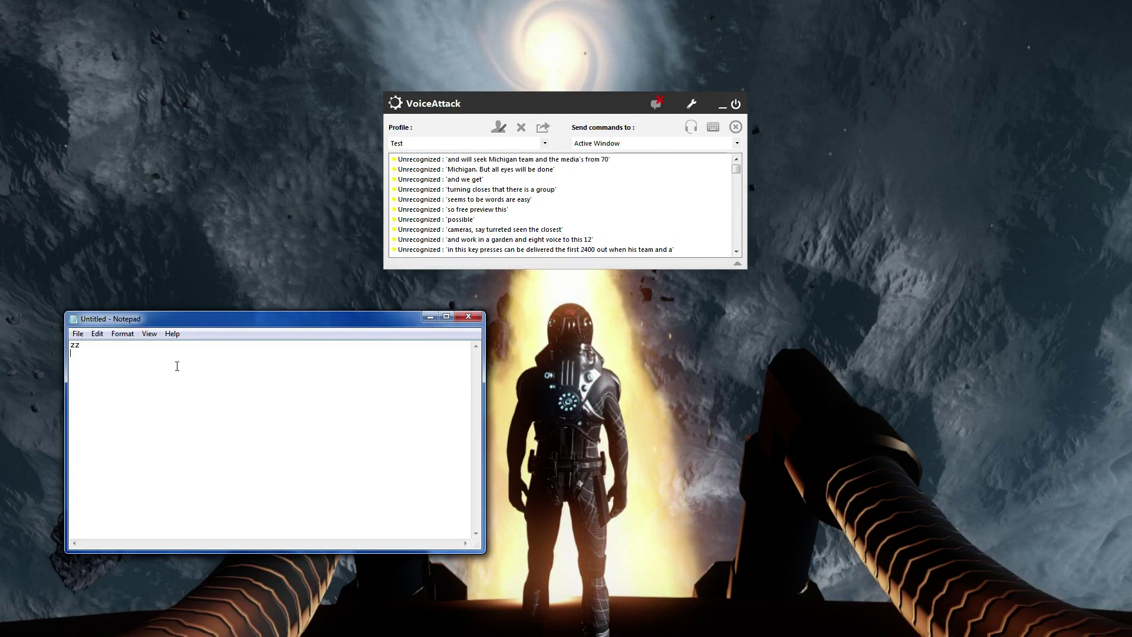
double_click(72, 354)
click(72, 354)
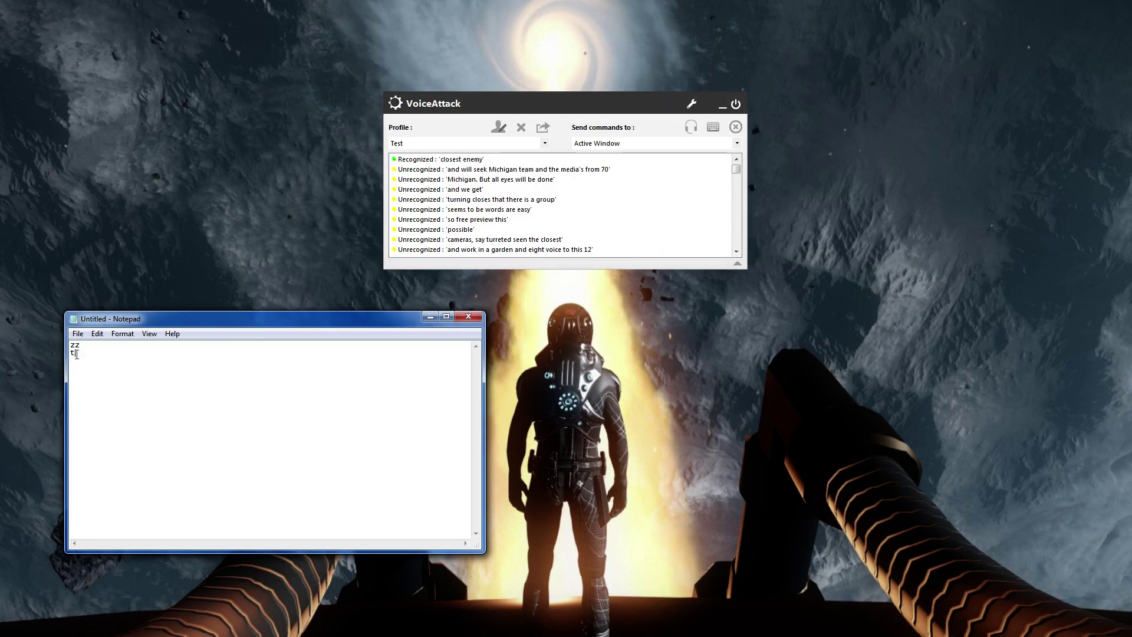
click(497, 165)
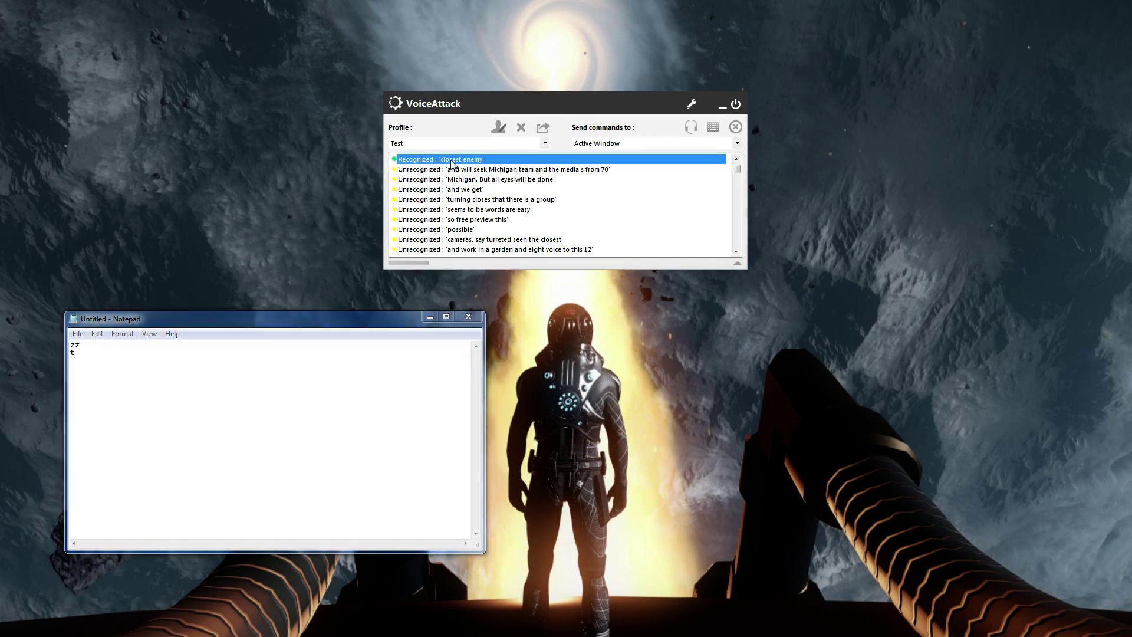
- Create a "Match Speed" voice command in the Test profile that presses and releases the M key with a 0.1-second hold
click(496, 128)
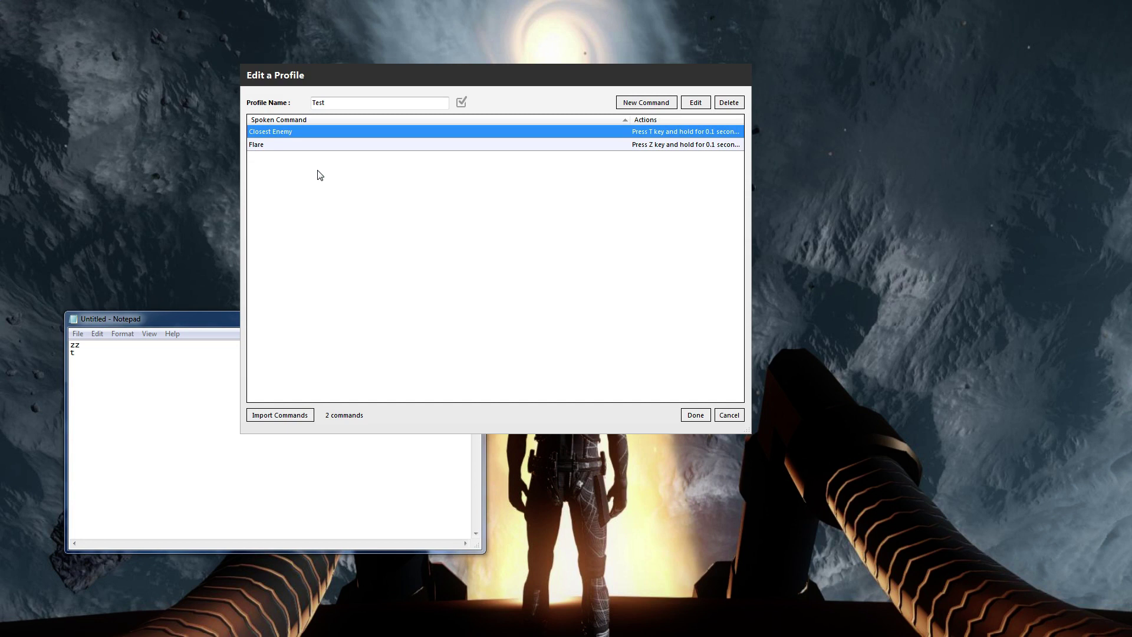
click(663, 103)
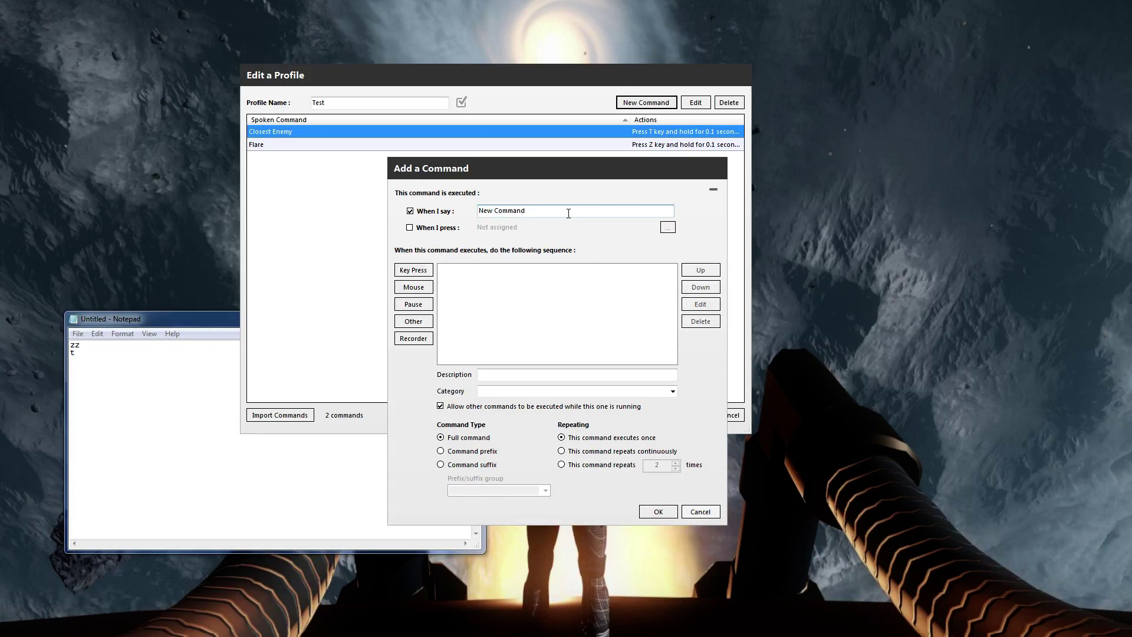
text(Match )
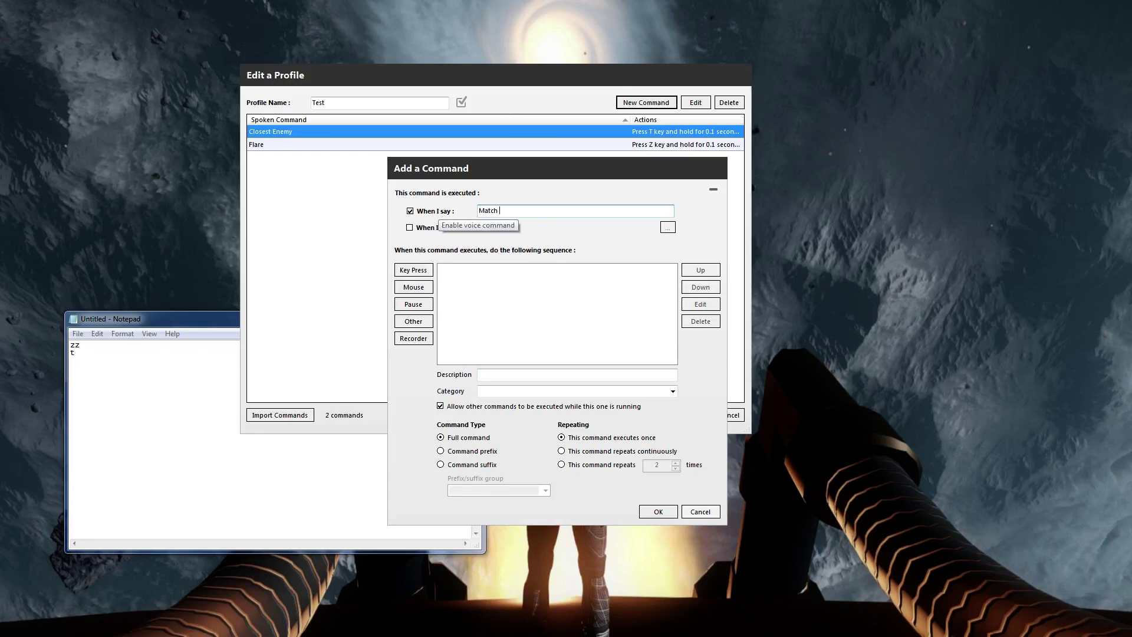
text(Speed)
click(413, 270)
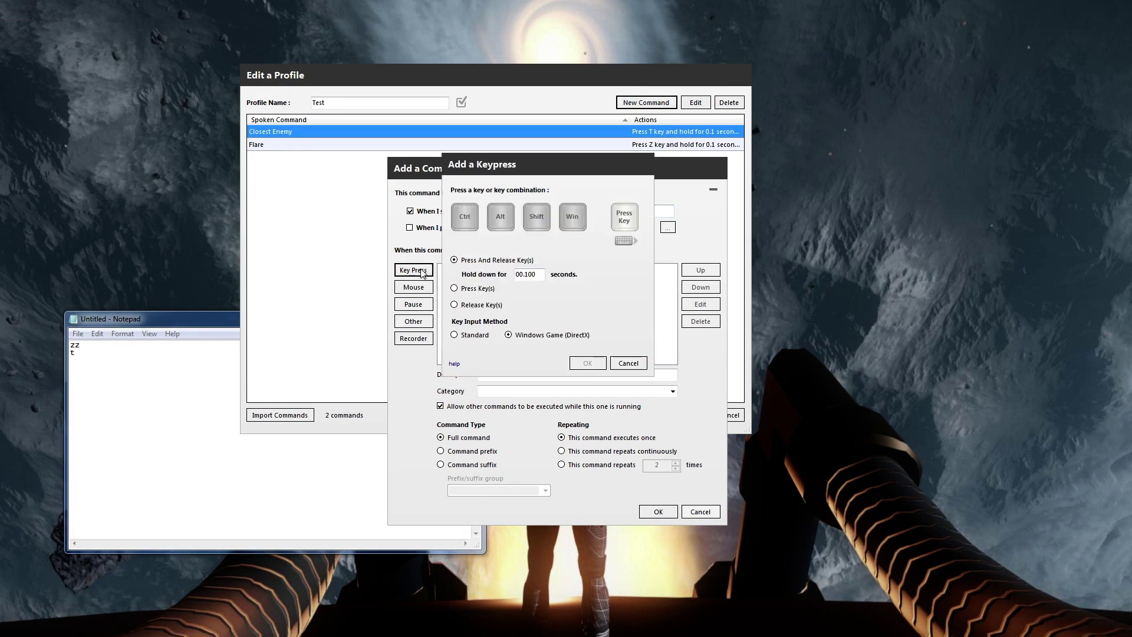
key(m)
click(588, 362)
- Add a 0.5-second pause to Match Speed, make the command repeat continuously, and save it with the Test profile
click(420, 306)
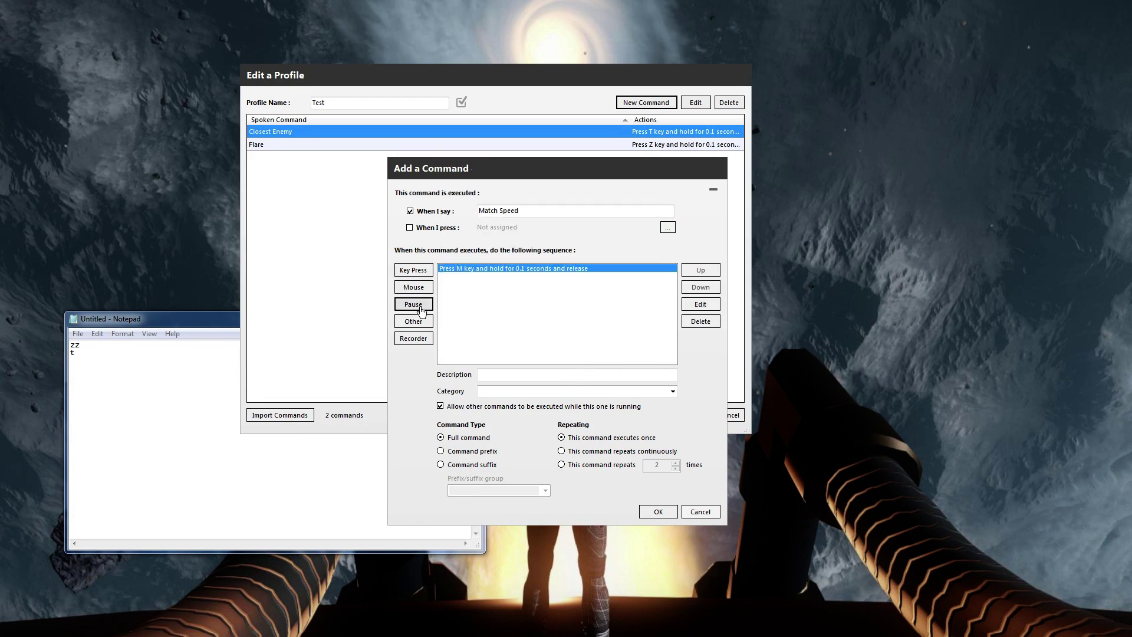
click(524, 338)
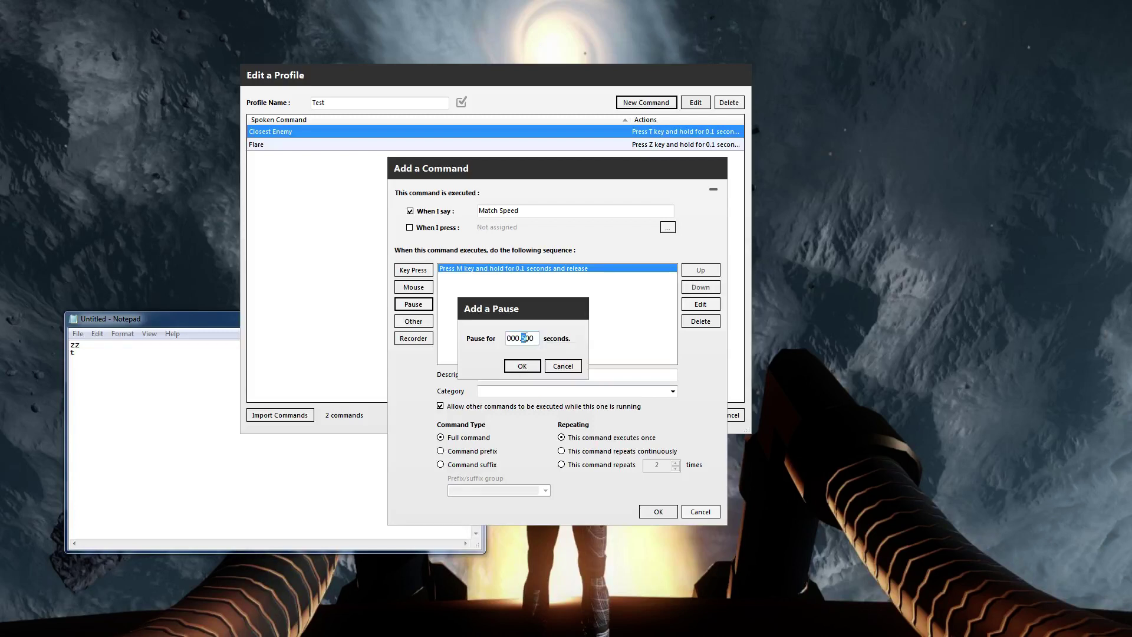
click(522, 365)
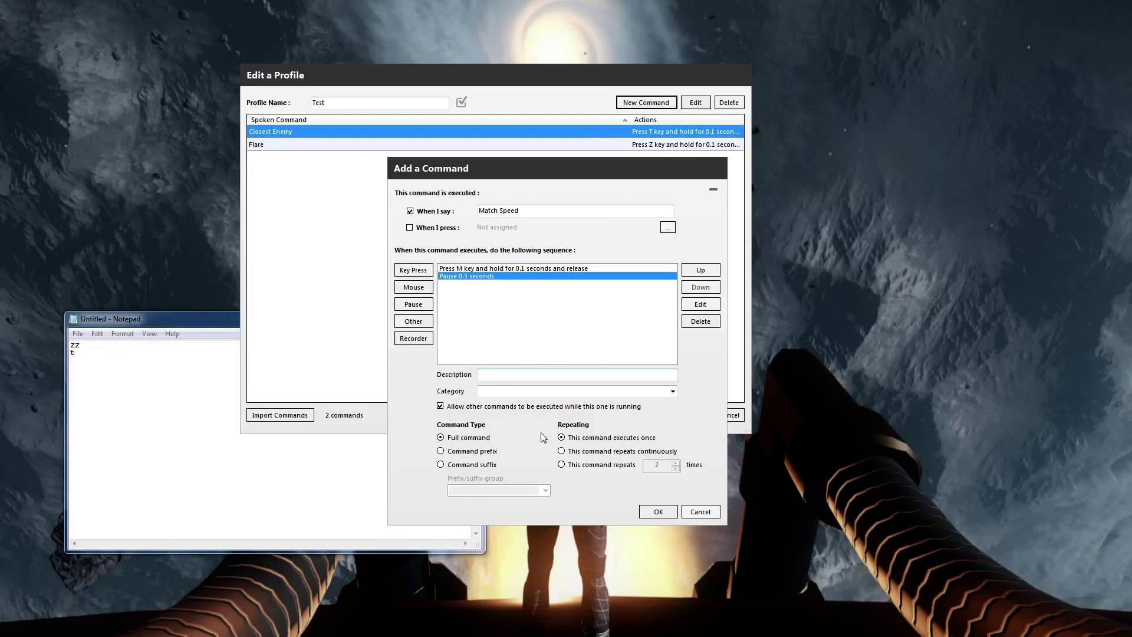
click(571, 454)
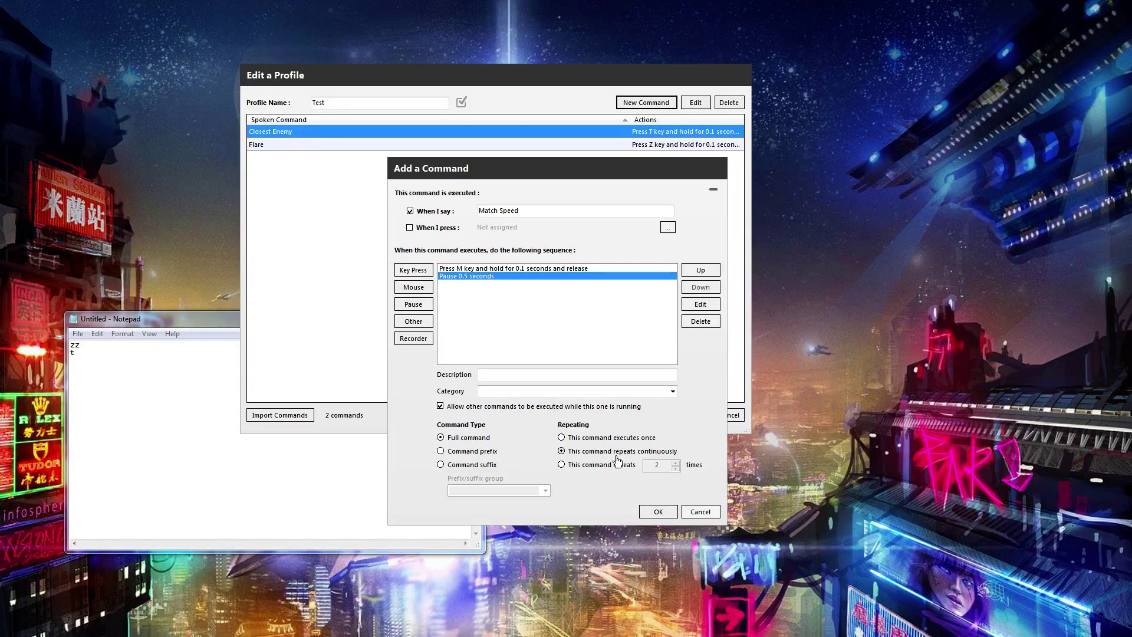
click(661, 512)
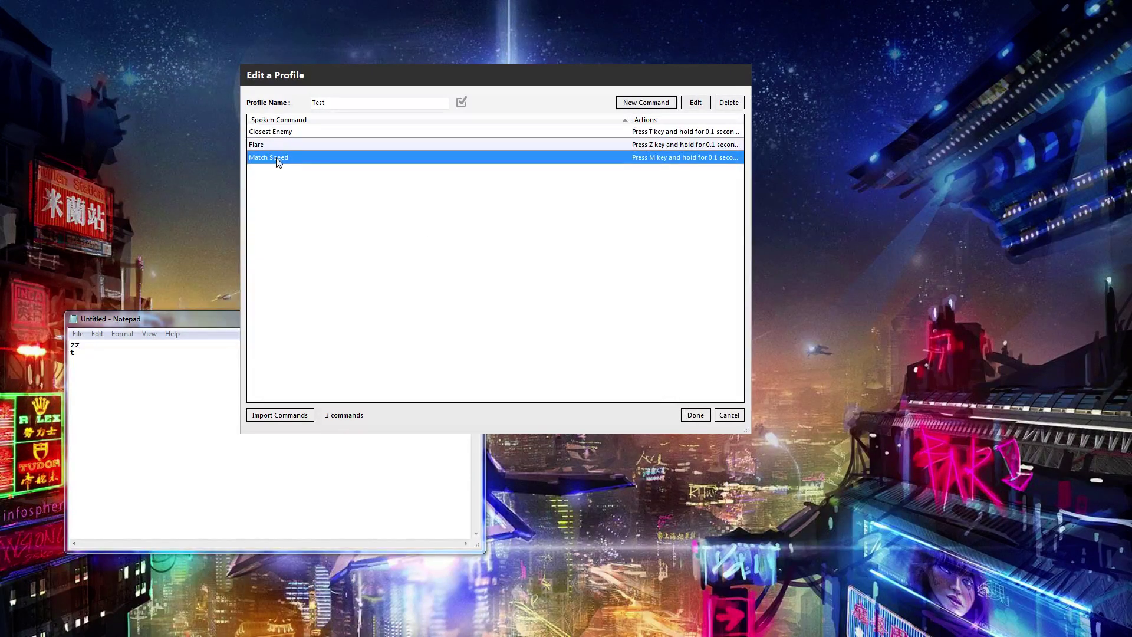
click(696, 415)
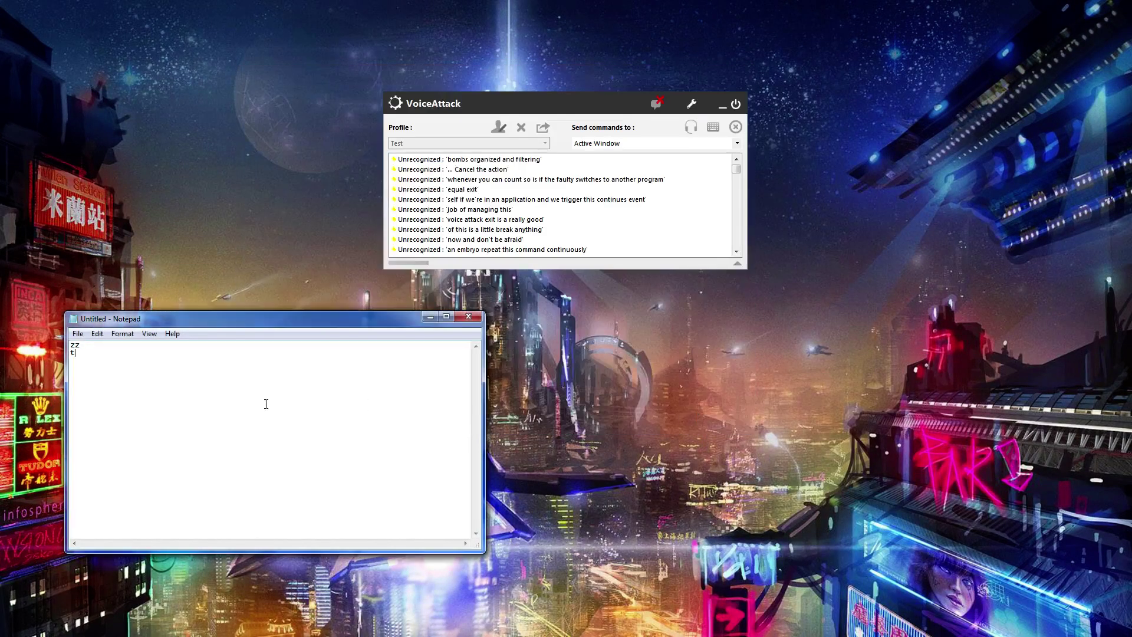
- Test the repeating Match Speed voice command on a new Notepad line, interrupt it by switching to VoiceAttack, and select the exit entry in the log
key(Return)
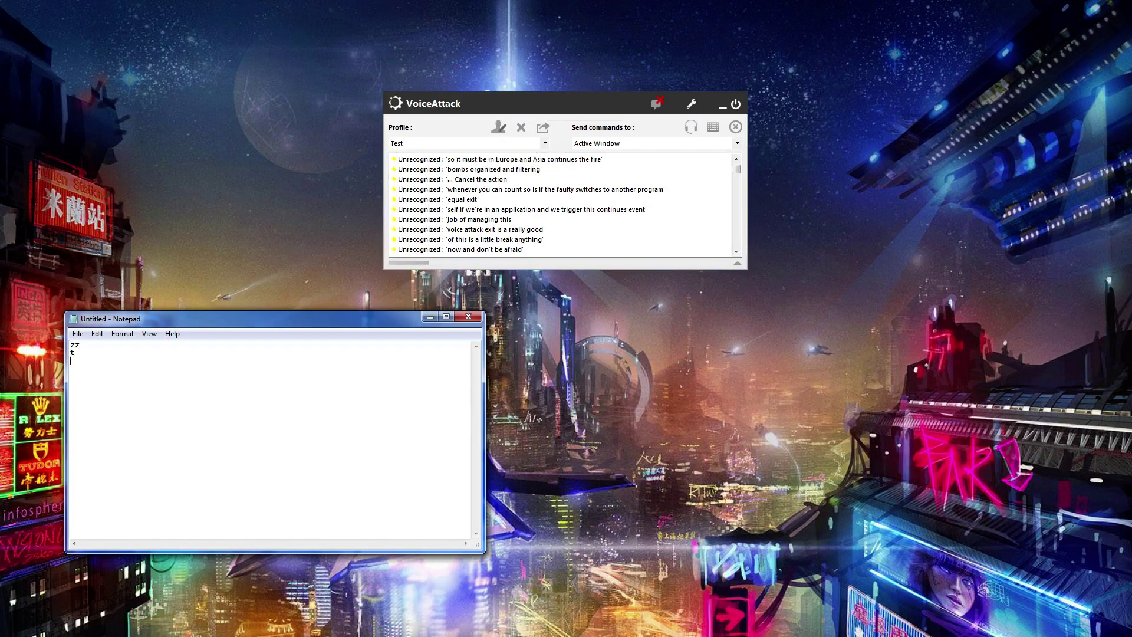
text(m)
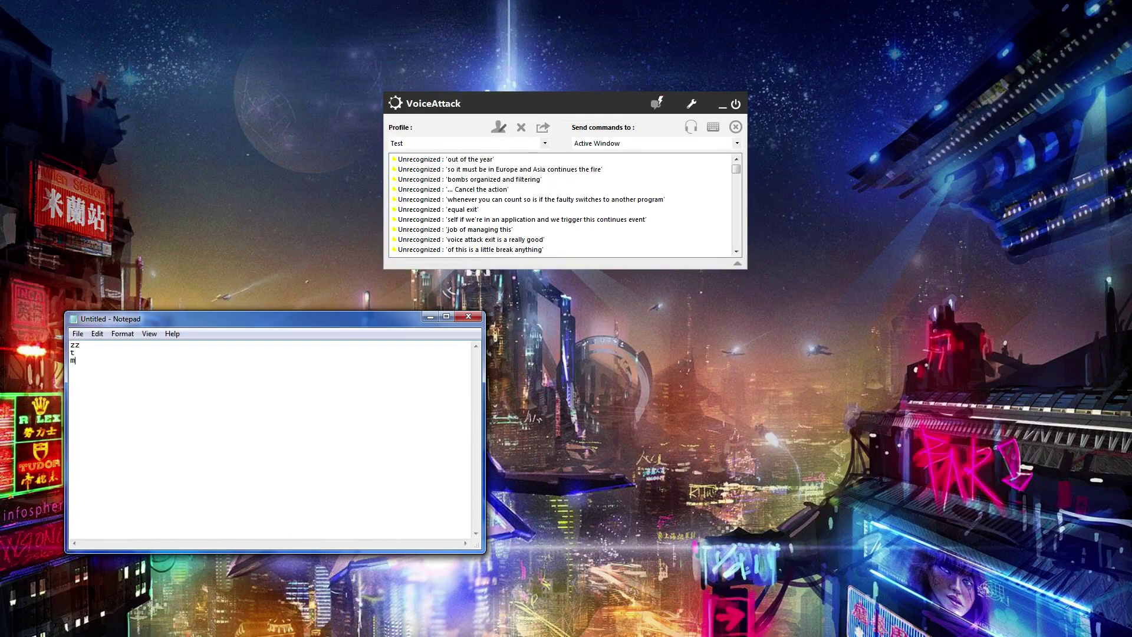
text(mmmm)
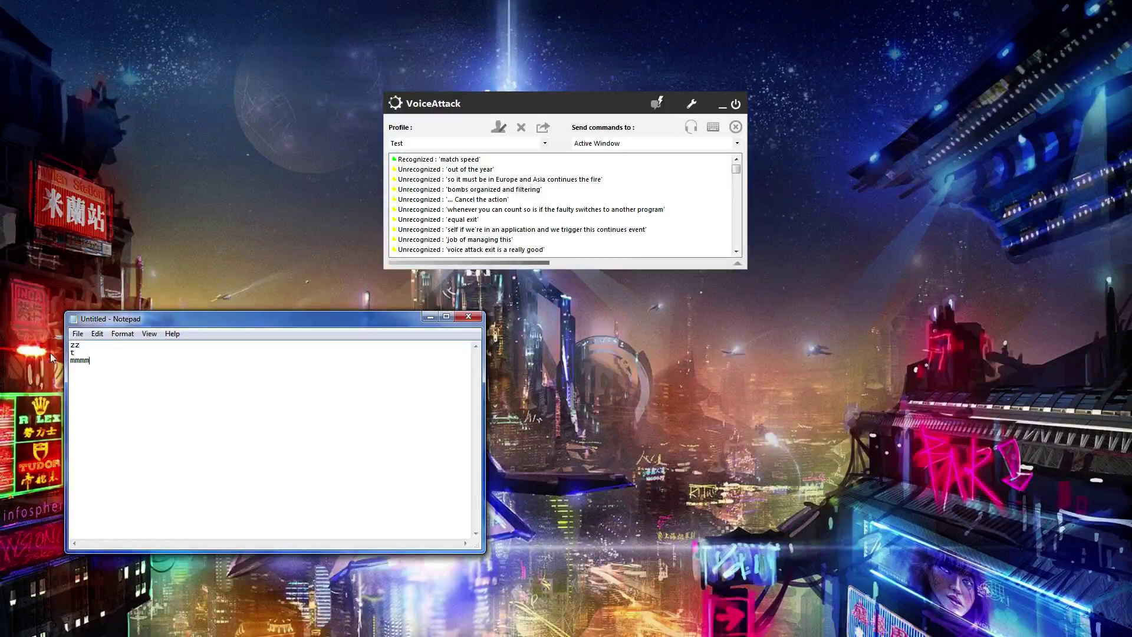
text(mmmmmmmmmmmm)
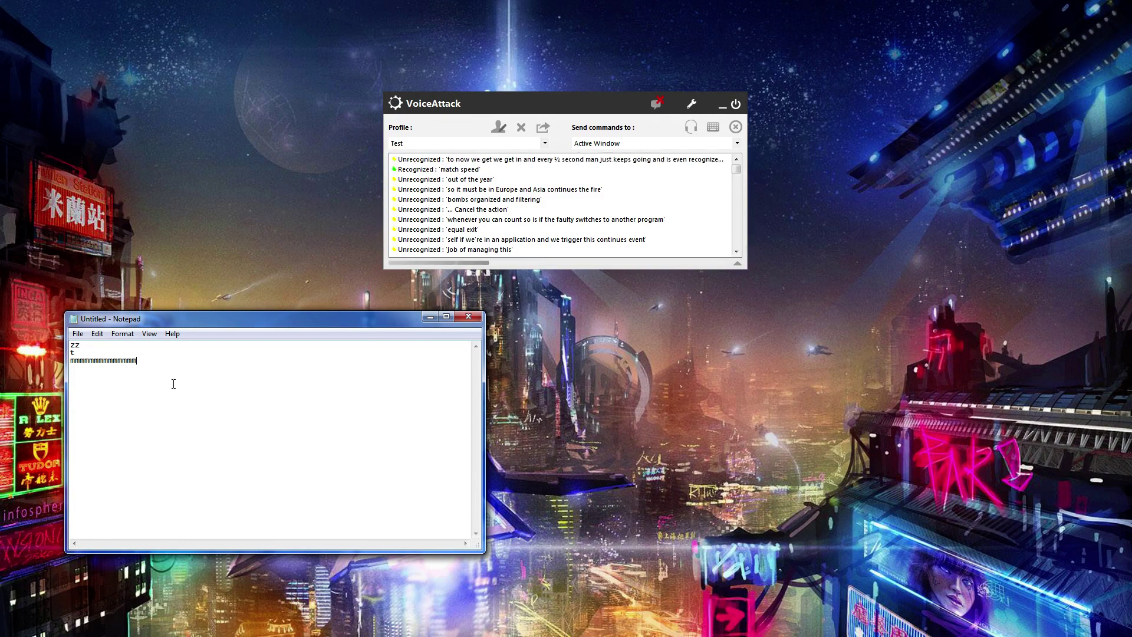
text(mmmmm)
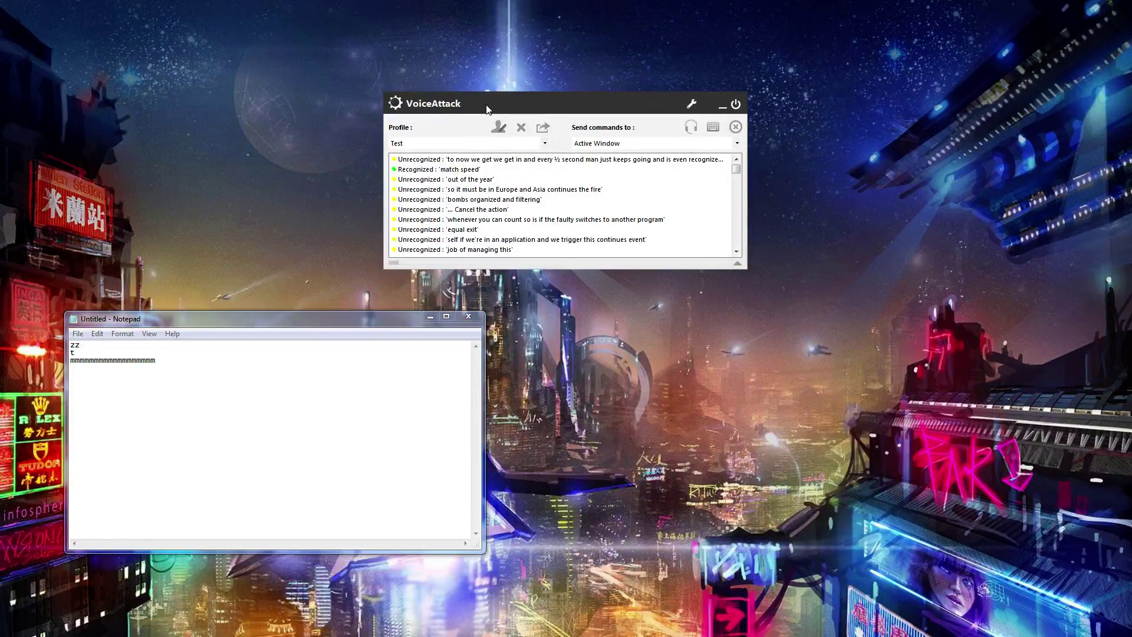
click(488, 109)
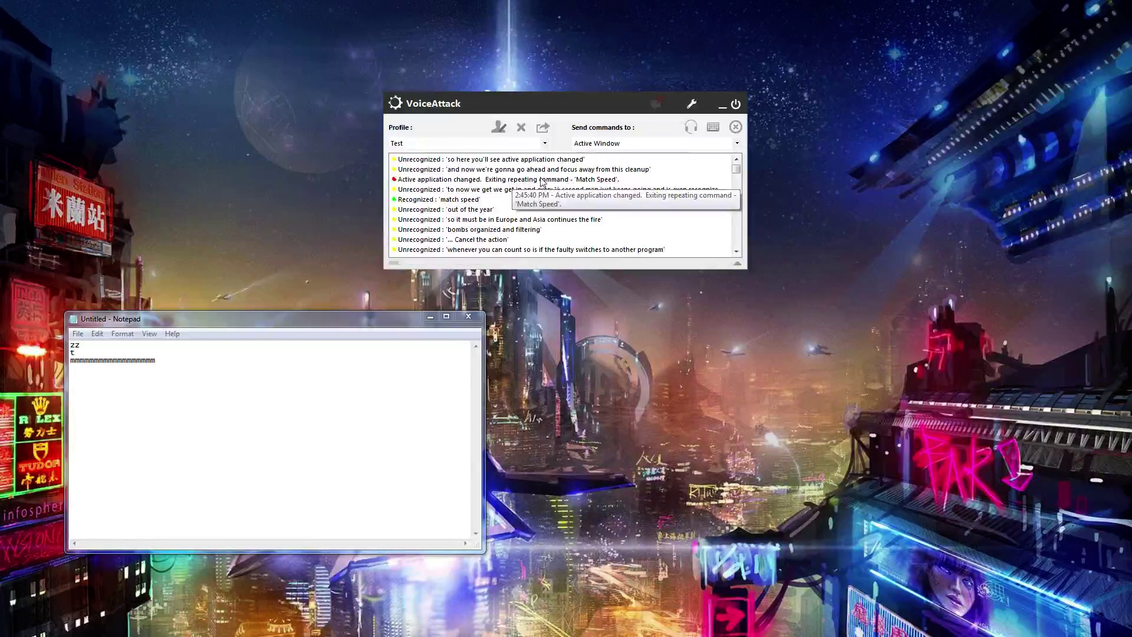
click(472, 180)
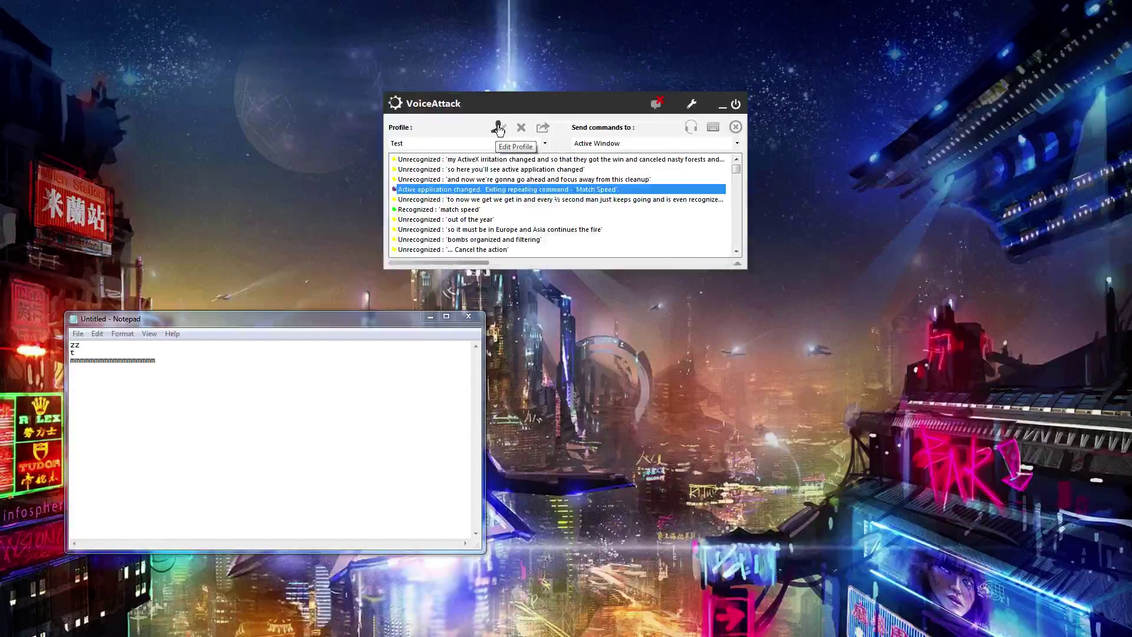
- Start a new command in the Test profile with the spoken phrase "Stop Matching", without a key press
click(497, 131)
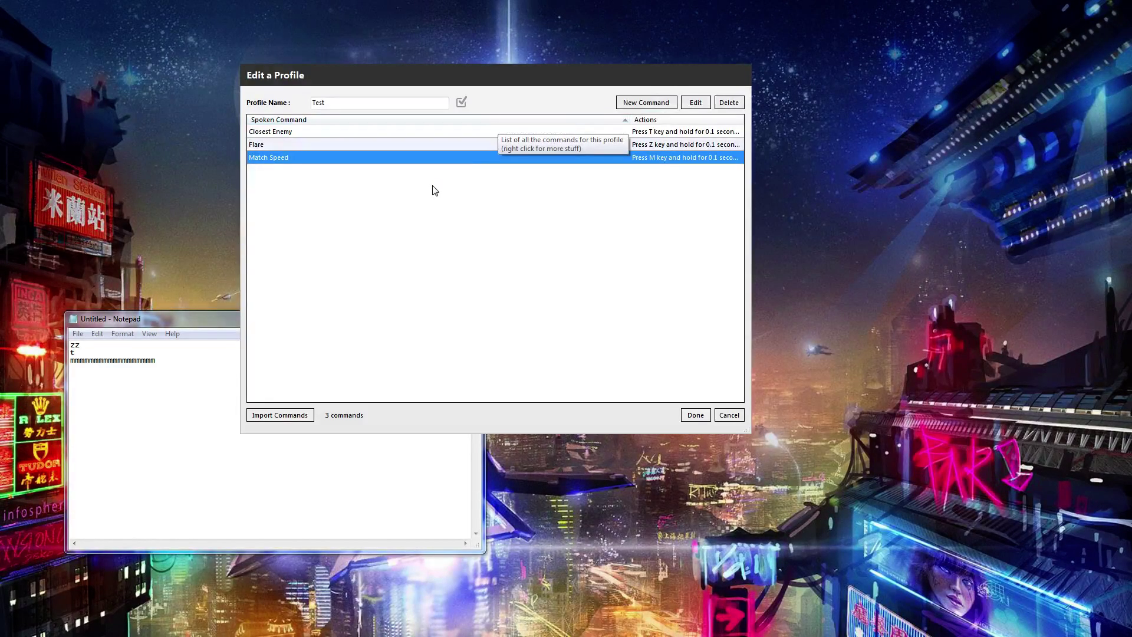
click(646, 102)
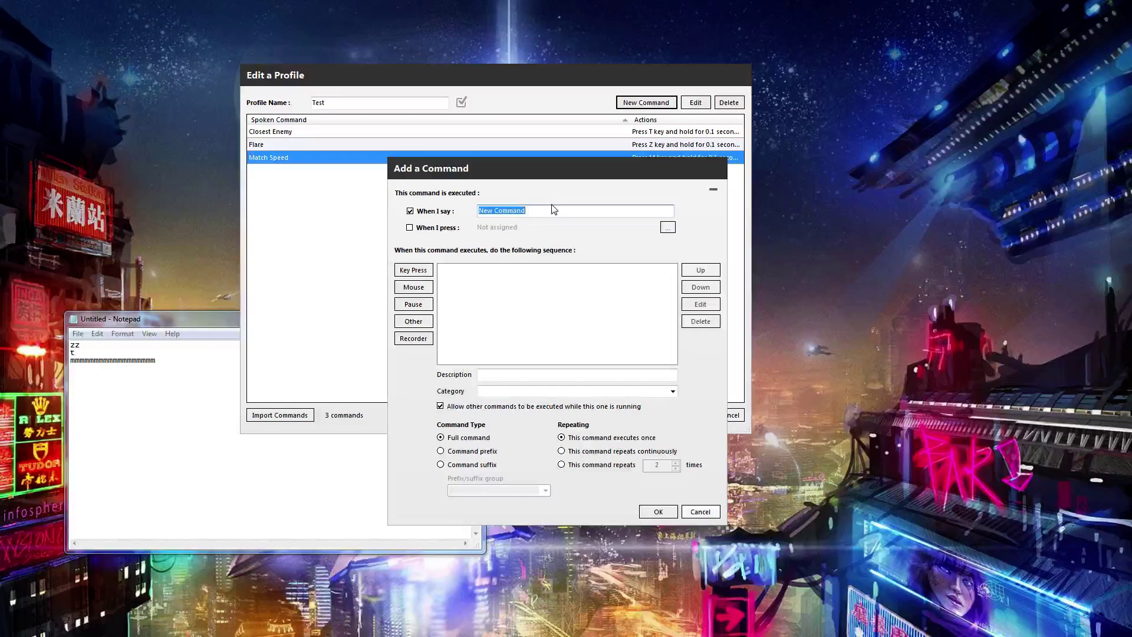
text(Stop Matching)
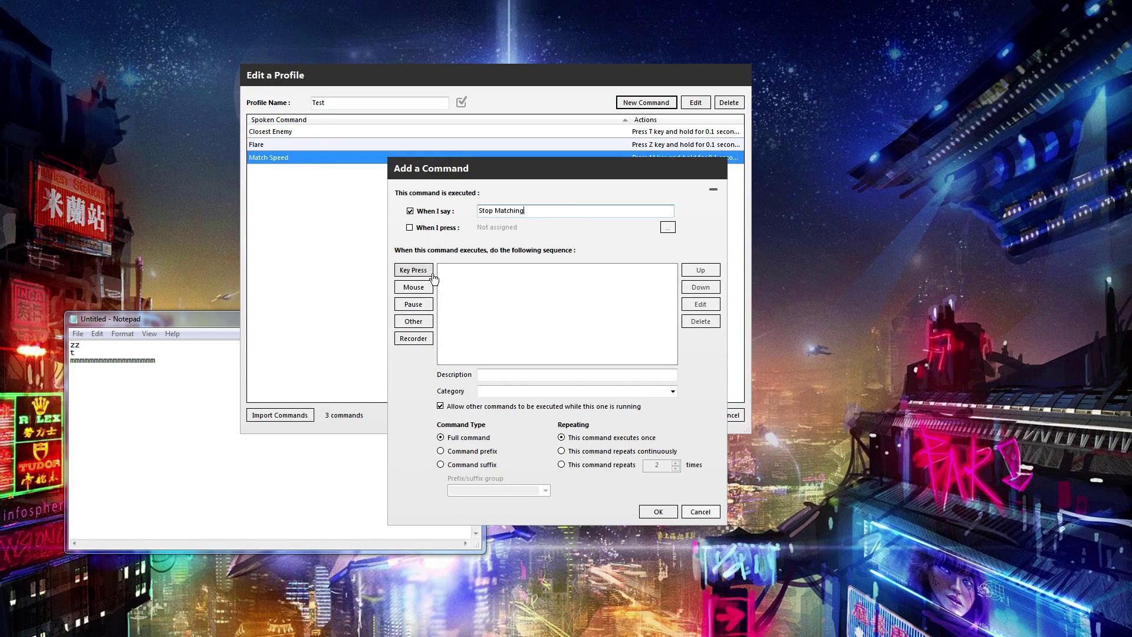
click(412, 271)
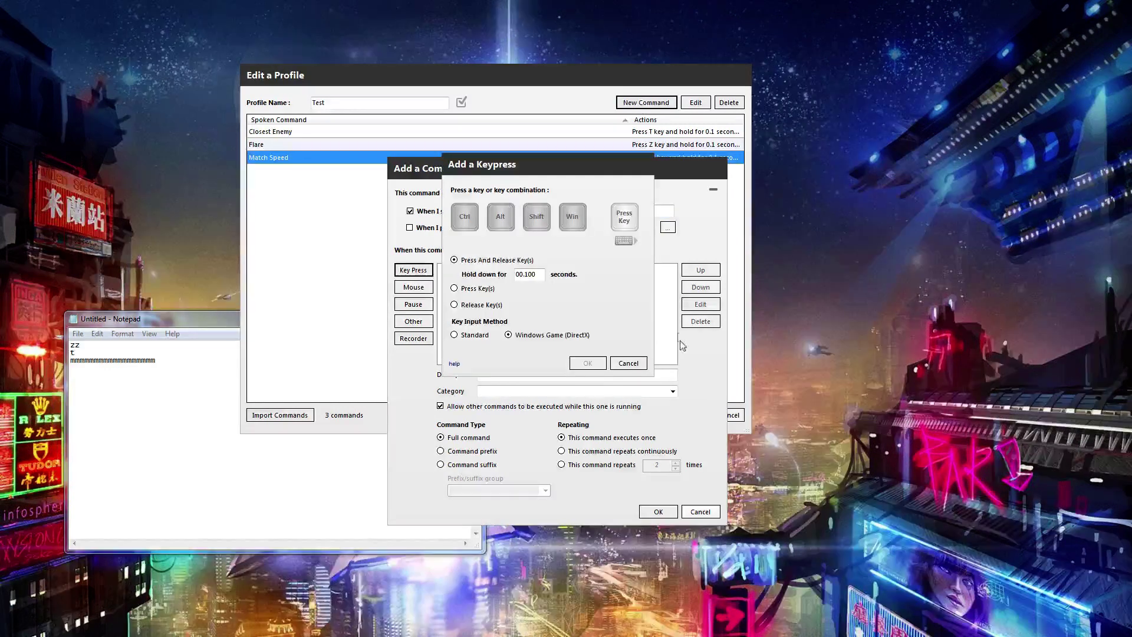
click(628, 363)
- Add a Stop Another Command action for Match Speed to the Stop Matching command, and save it with the Test profile
click(410, 321)
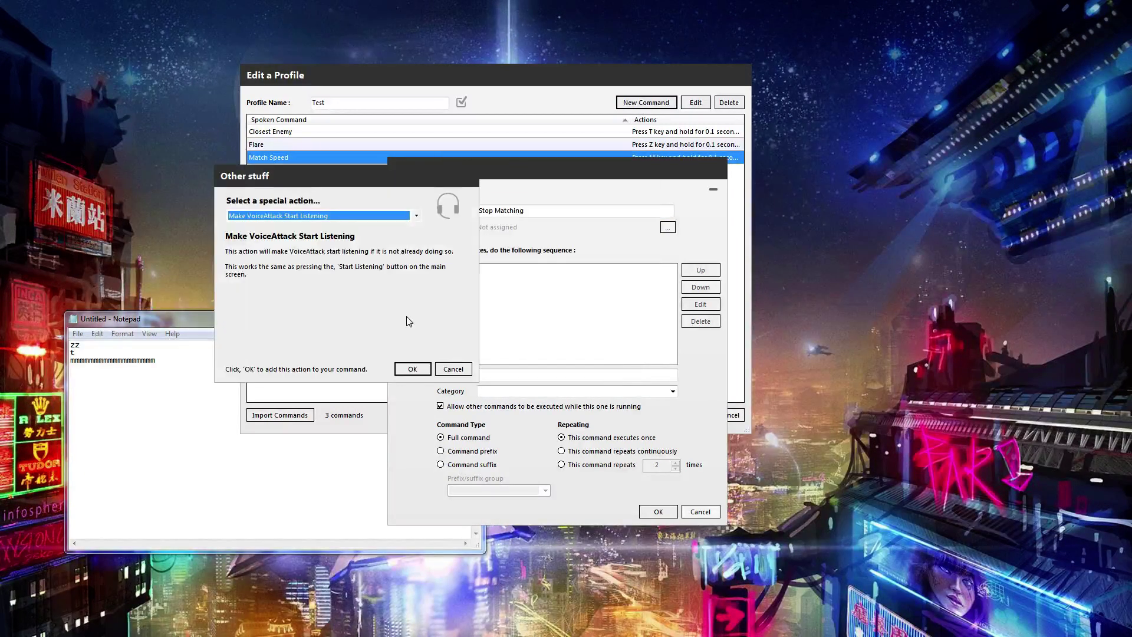
click(320, 216)
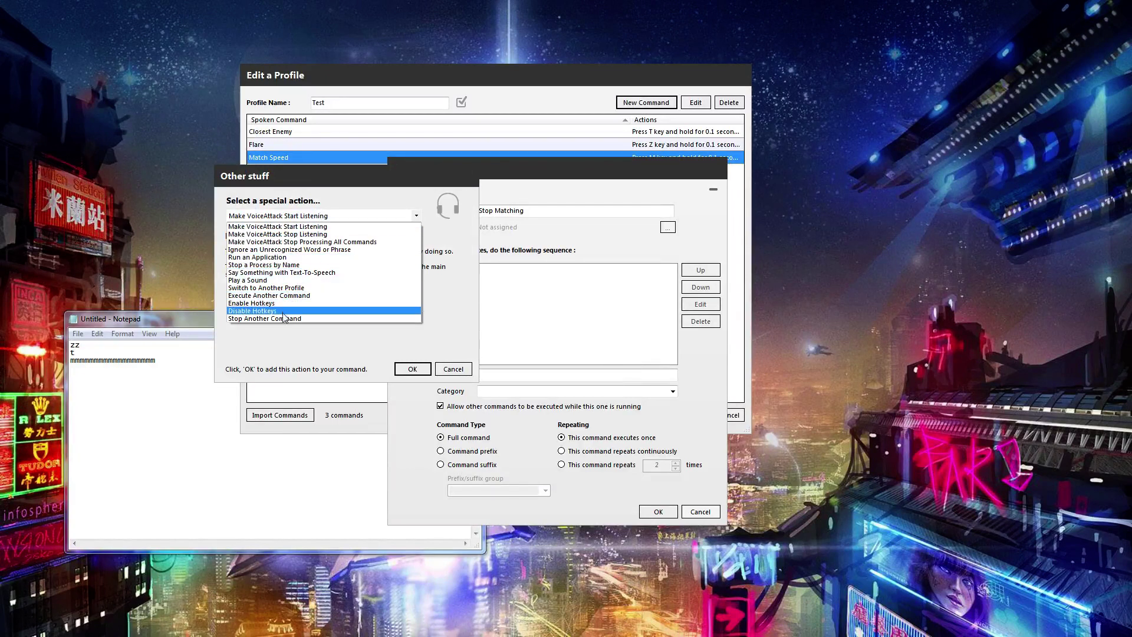
click(269, 317)
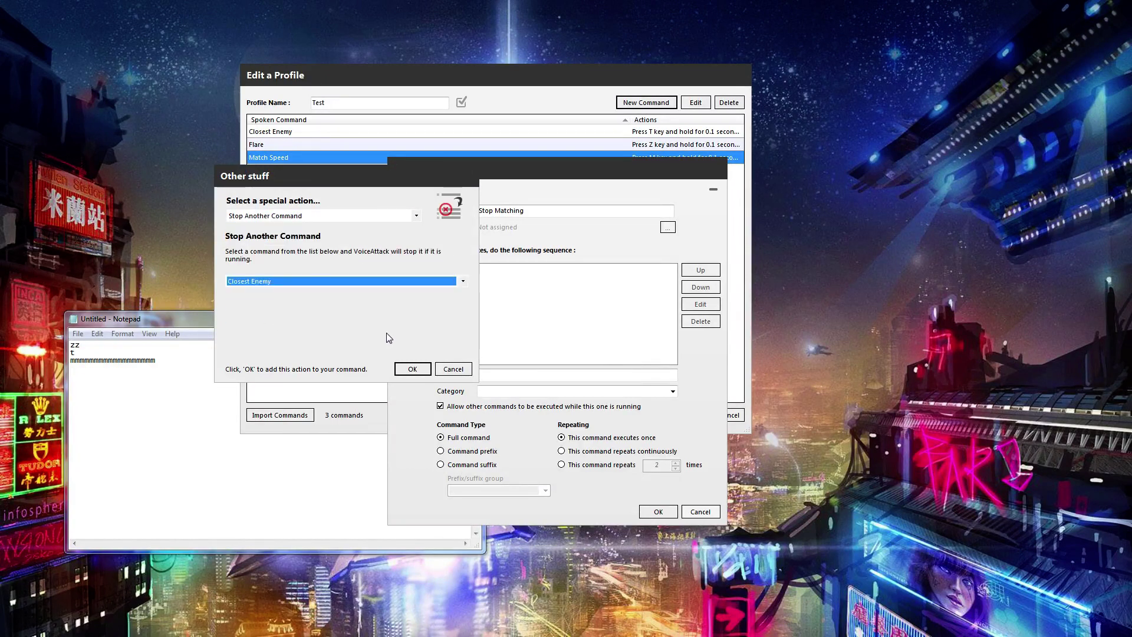
click(270, 283)
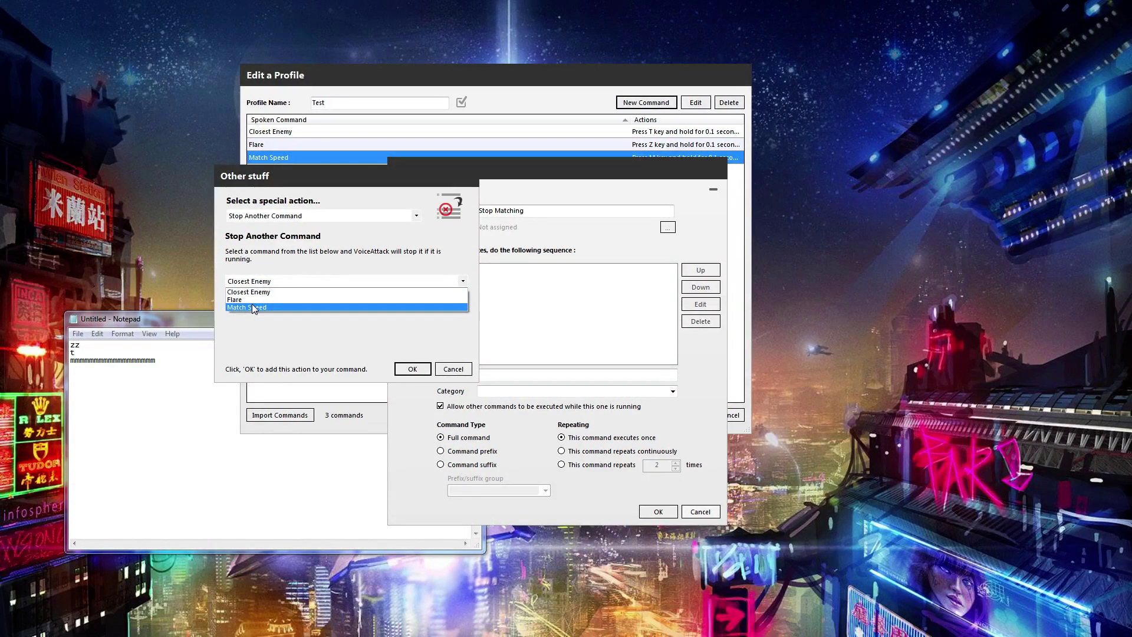
click(235, 308)
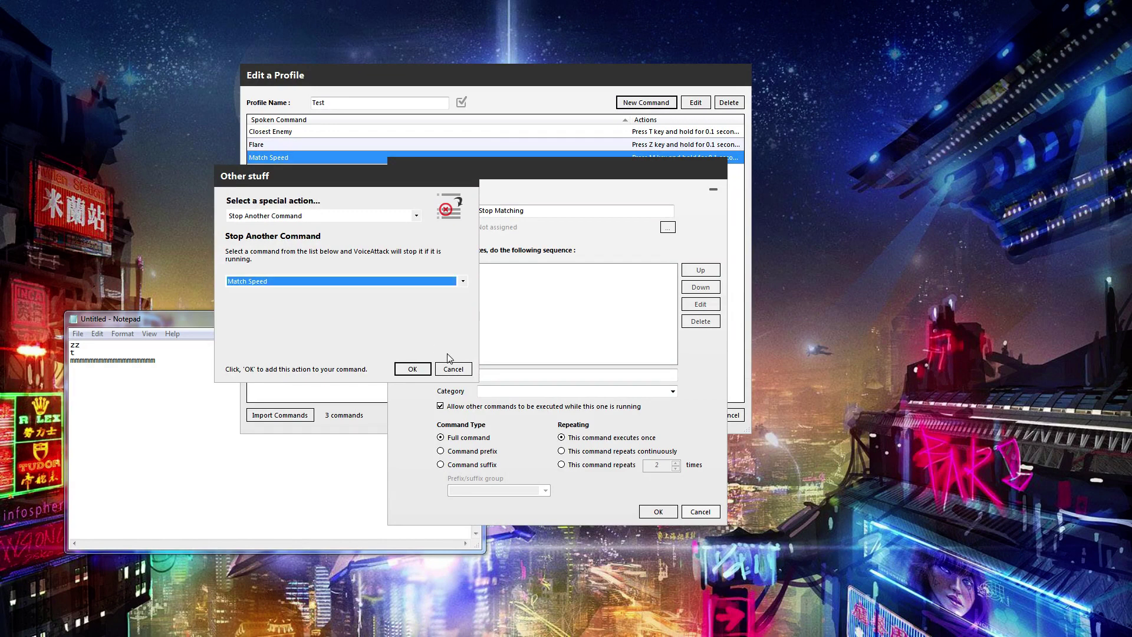
click(412, 368)
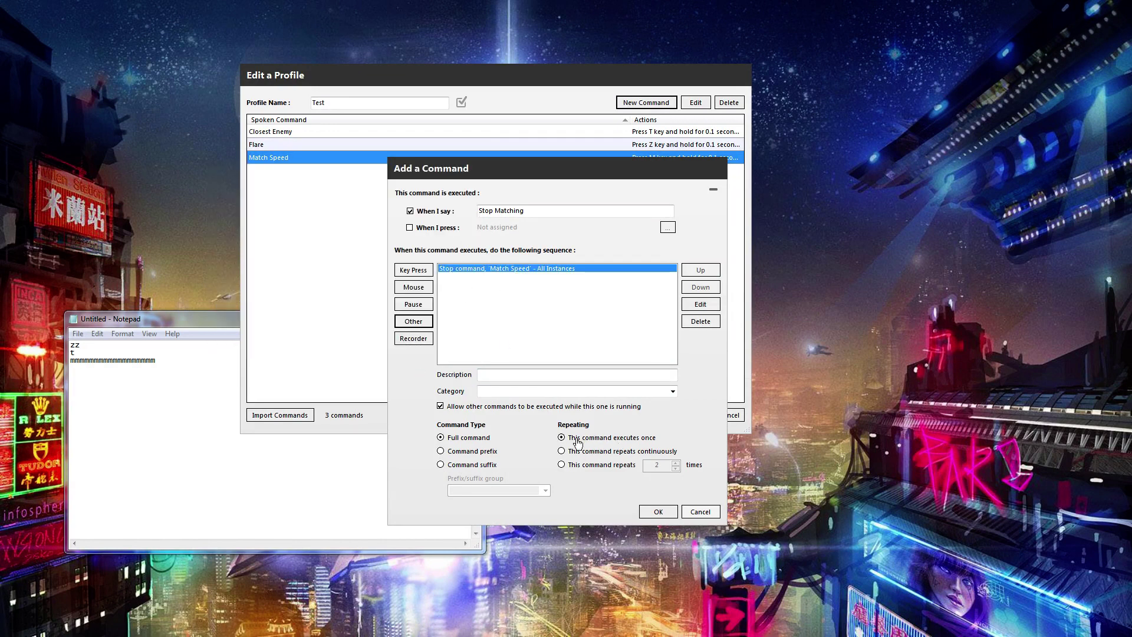
click(659, 511)
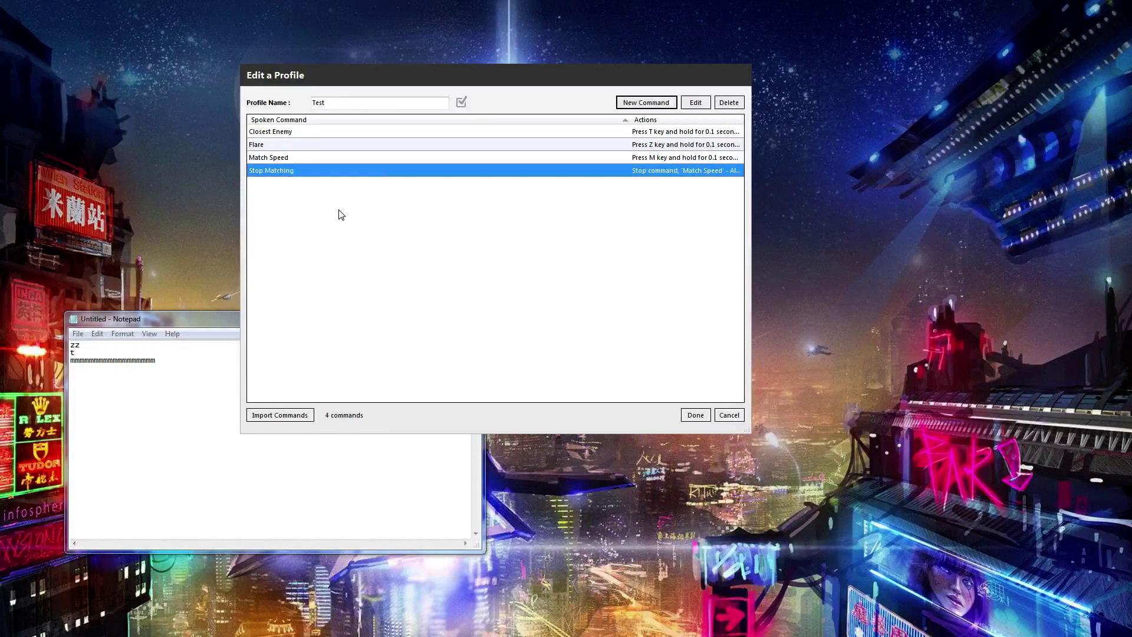
click(695, 416)
- Test the Match Speed voice command on a new line in Notepad and end its repetition with the Stop Matching voice command
click(269, 377)
key(Return)
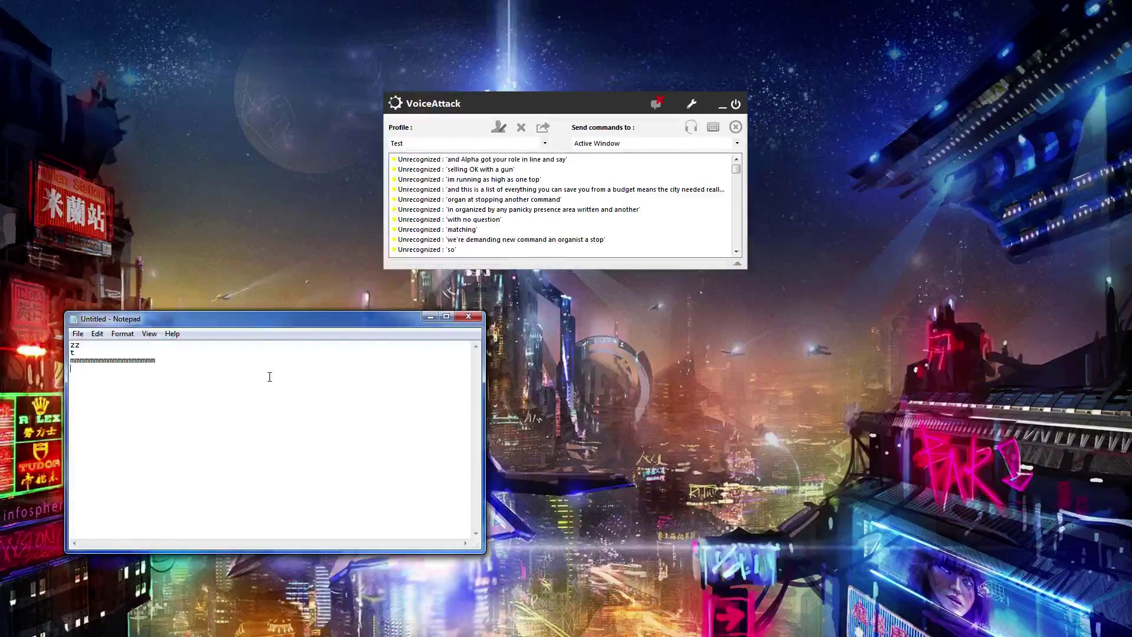
text(mmmmm)
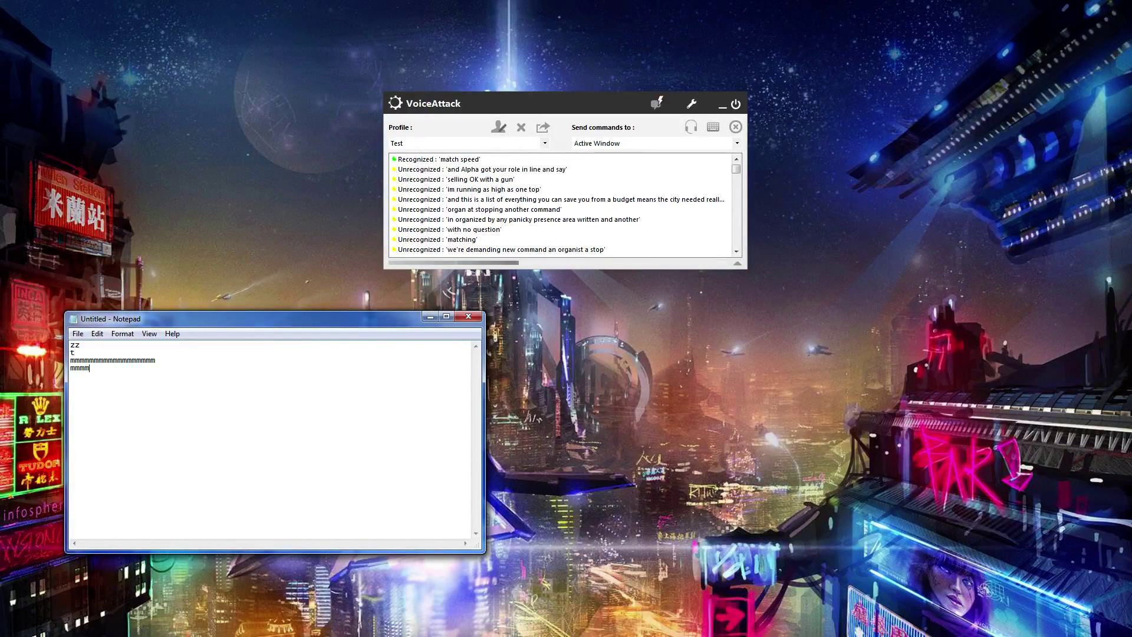
text(mmm)
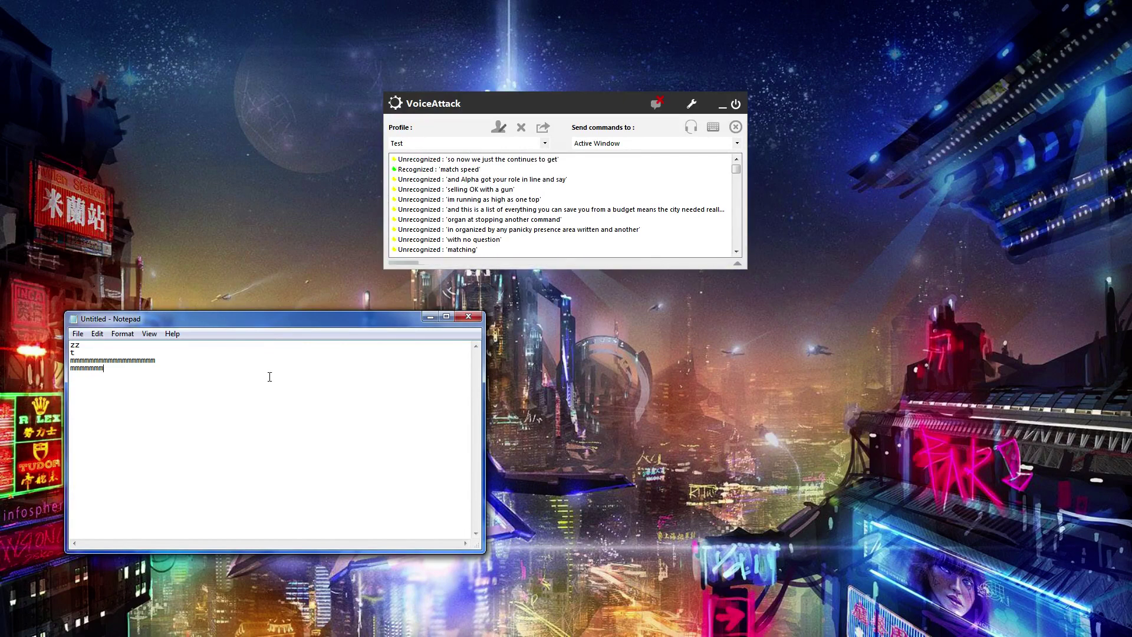
text(mmmmm)
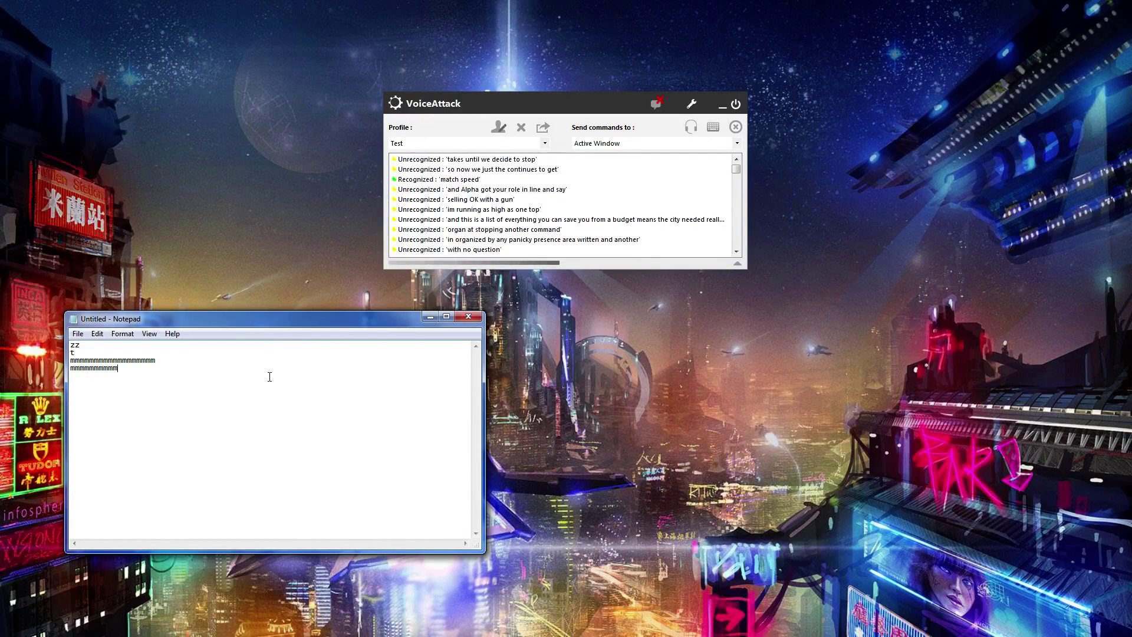
text(mmm)
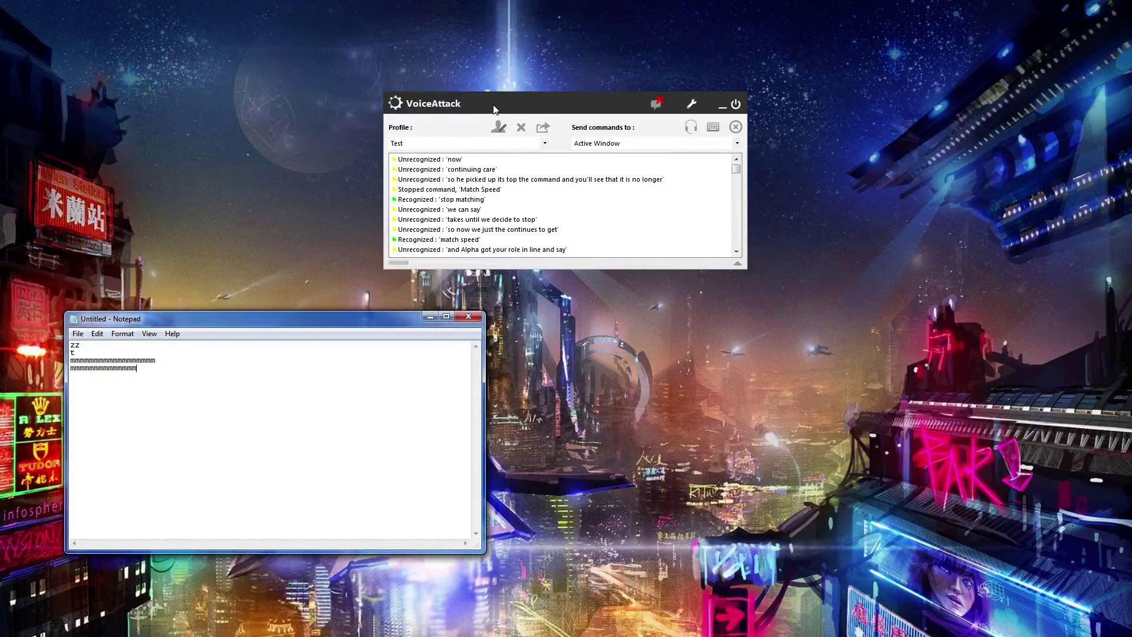
- Clear all the test text from the Notepad document and reposition the VoiceAttack window above it
drag(494, 109, 406, 76)
click(195, 356)
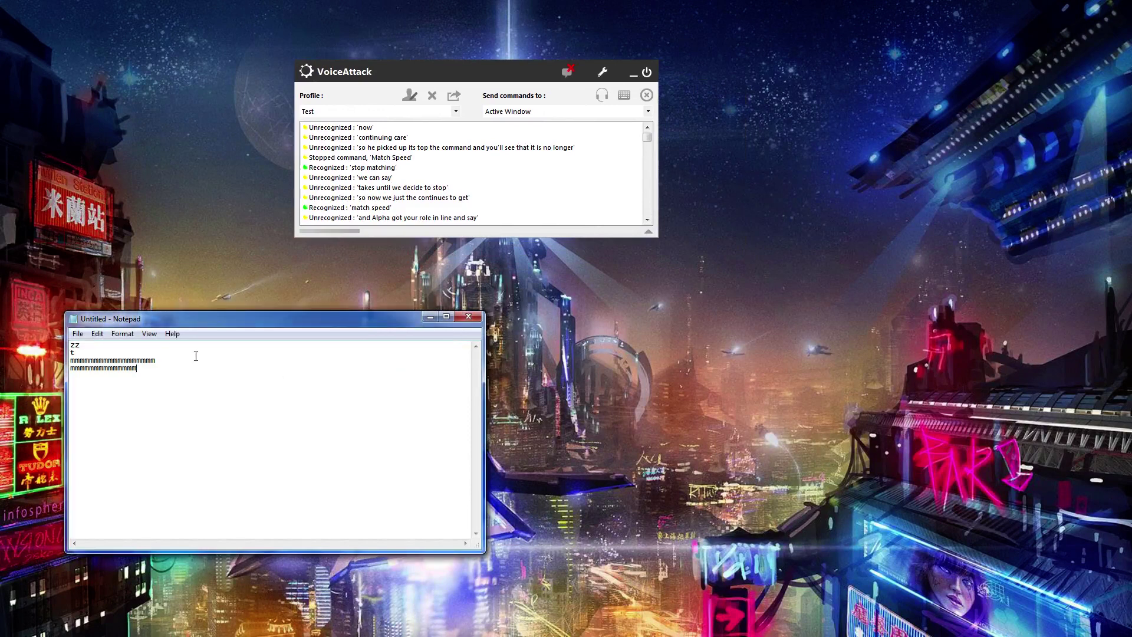
key(ctrl+a)
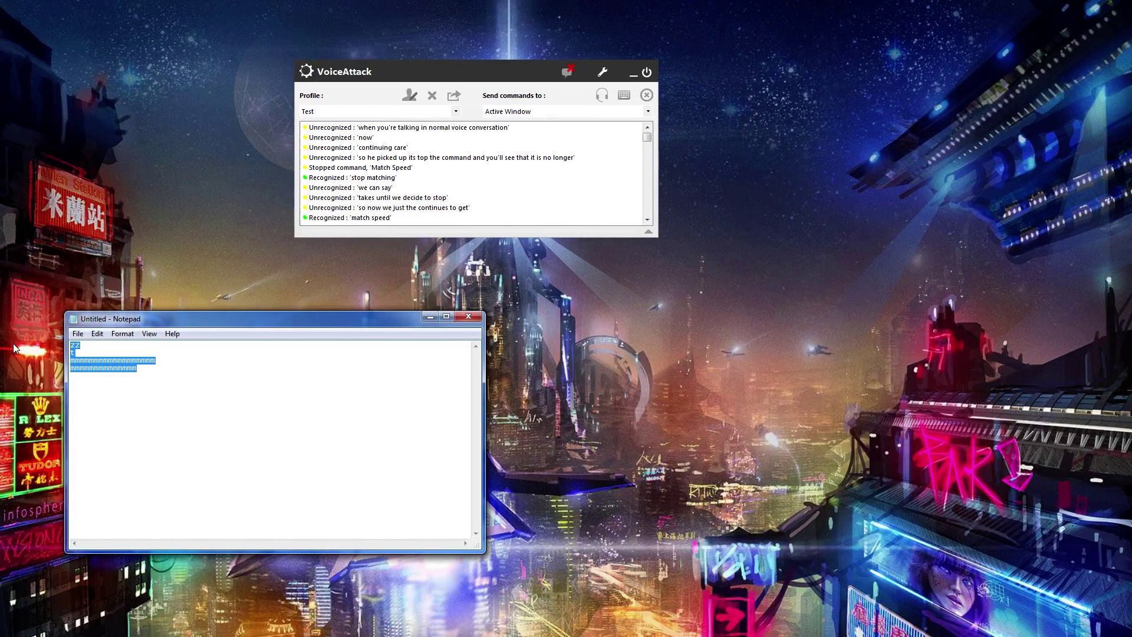
key(Delete)
drag(440, 79, 464, 113)
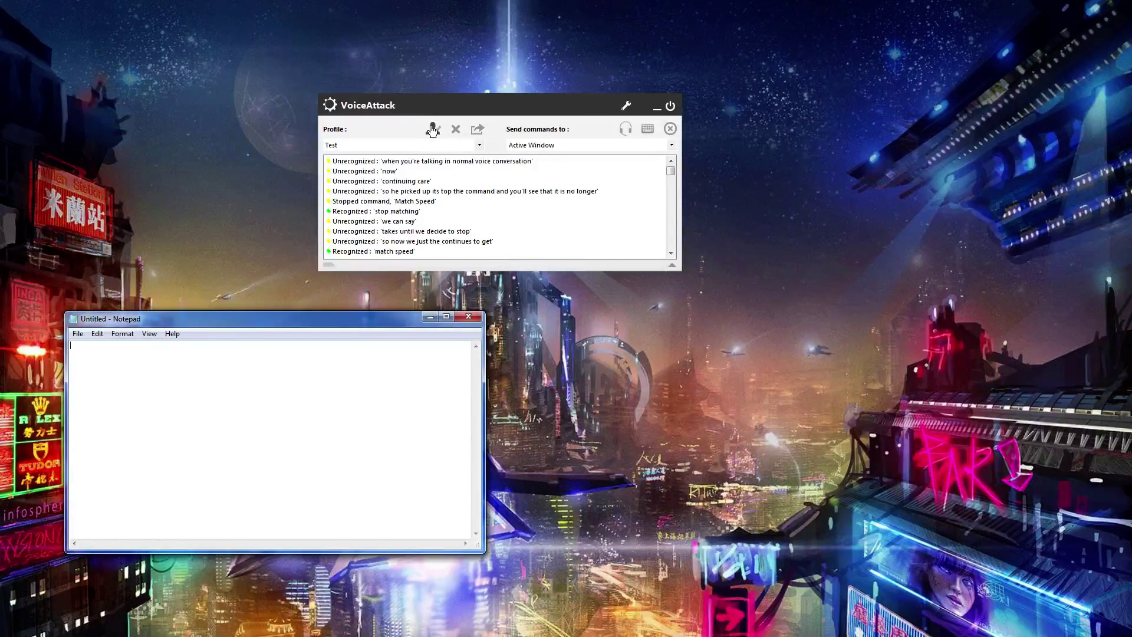
- Make the Closest Enemy command of the Test profile a command suffix in the group "Ship", and save the profile
click(433, 129)
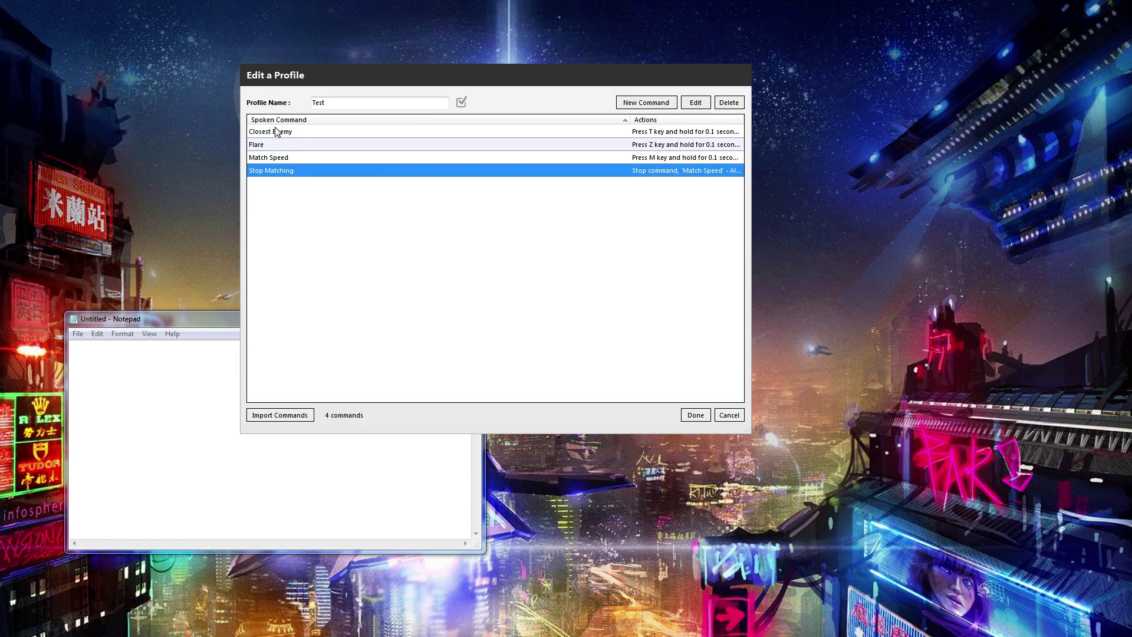
click(259, 133)
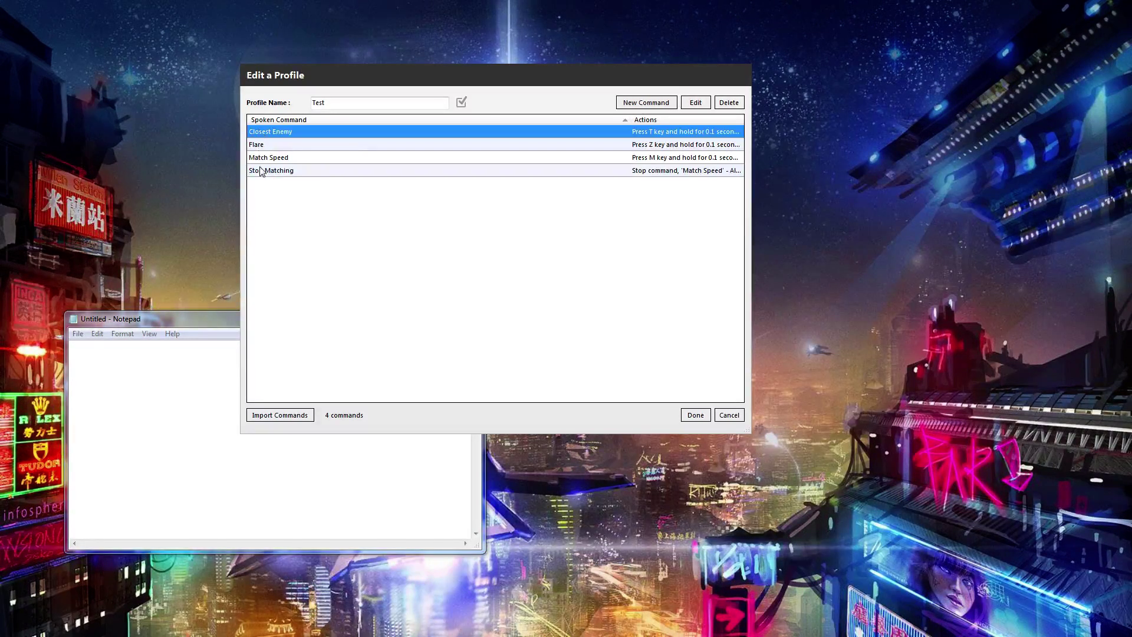
click(261, 171)
double_click(263, 133)
click(465, 467)
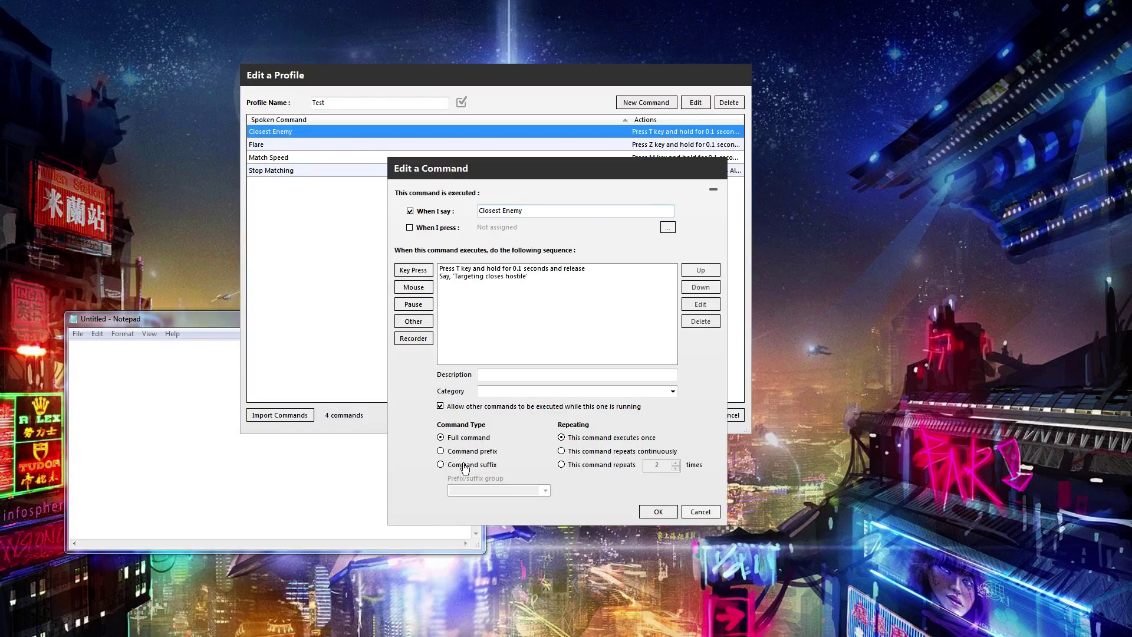
click(486, 489)
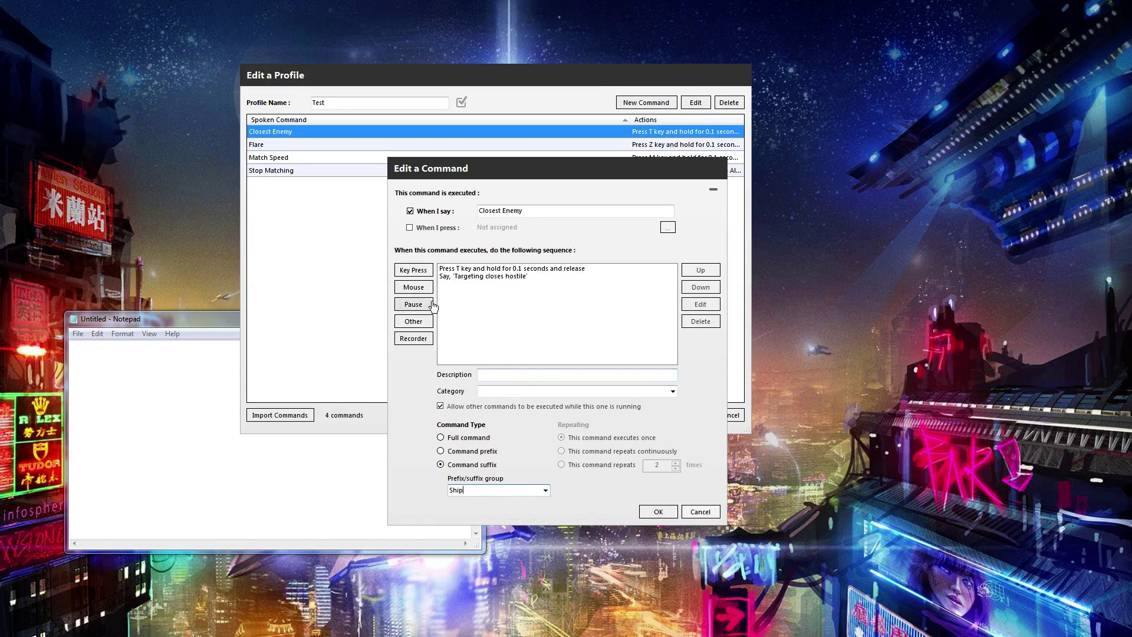
click(655, 511)
click(686, 412)
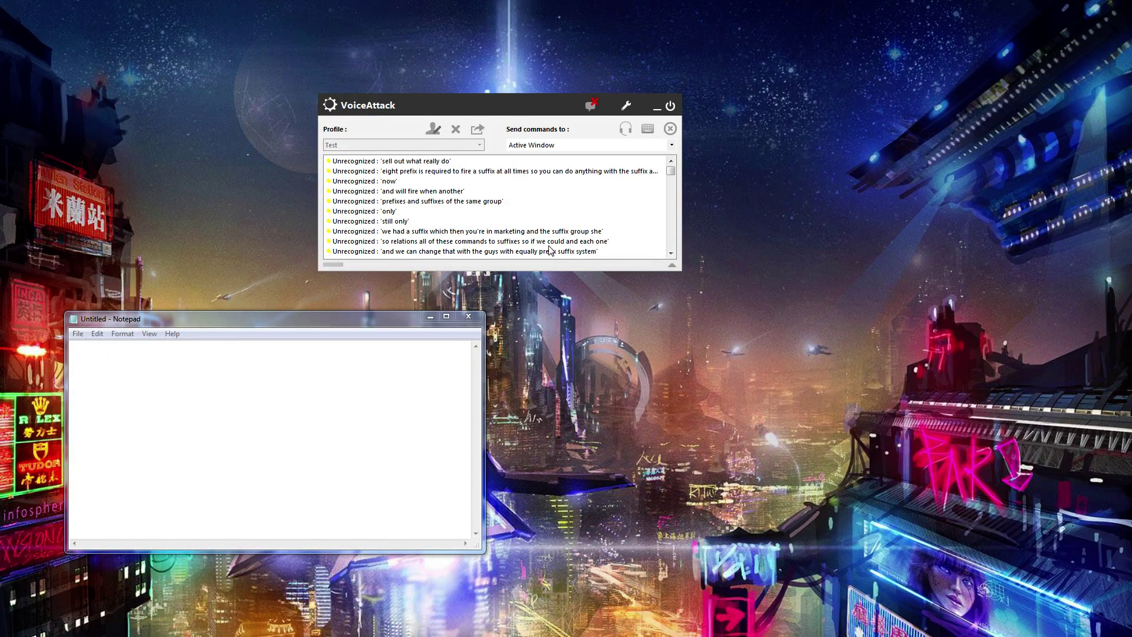
- Close the unresponsive VoiceAttack program, restart it and open the Test profile for editing
click(364, 224)
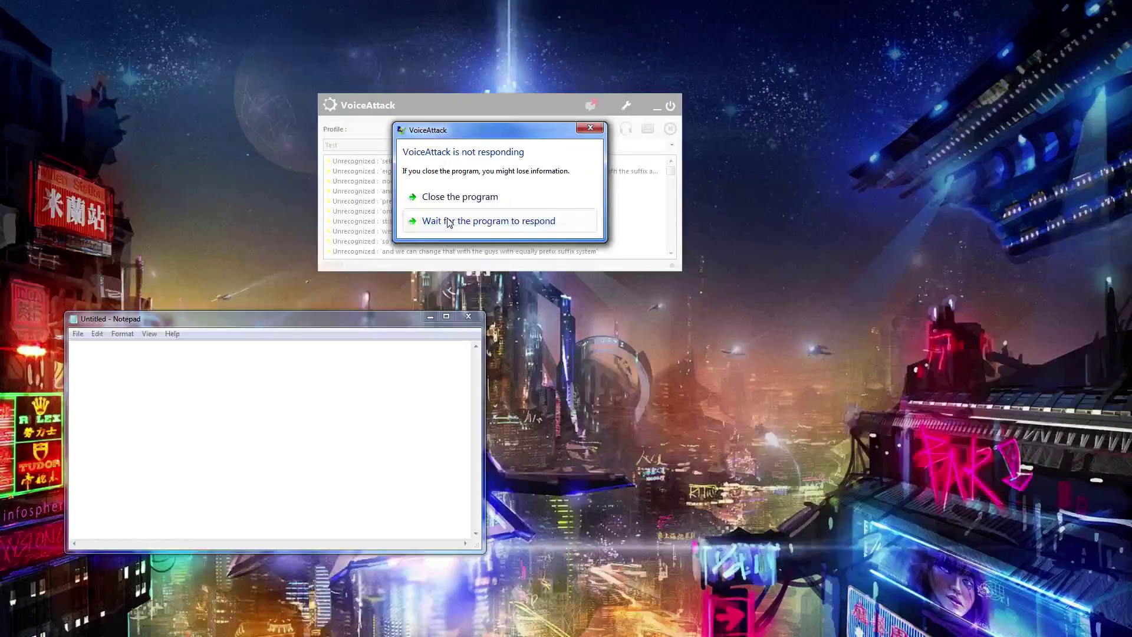
click(475, 197)
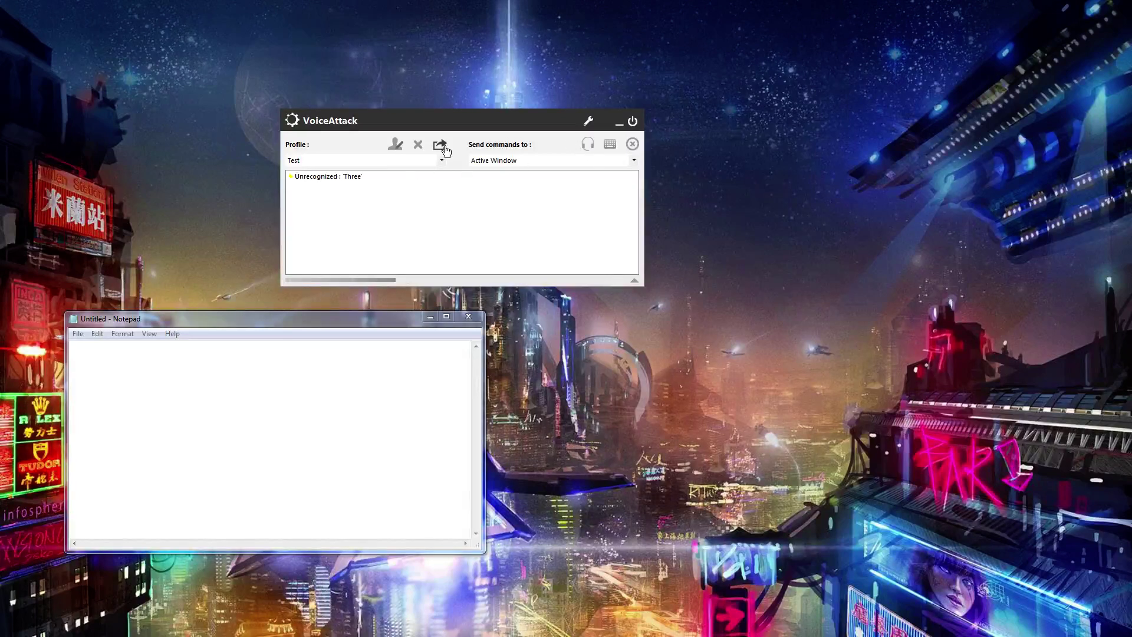
click(395, 146)
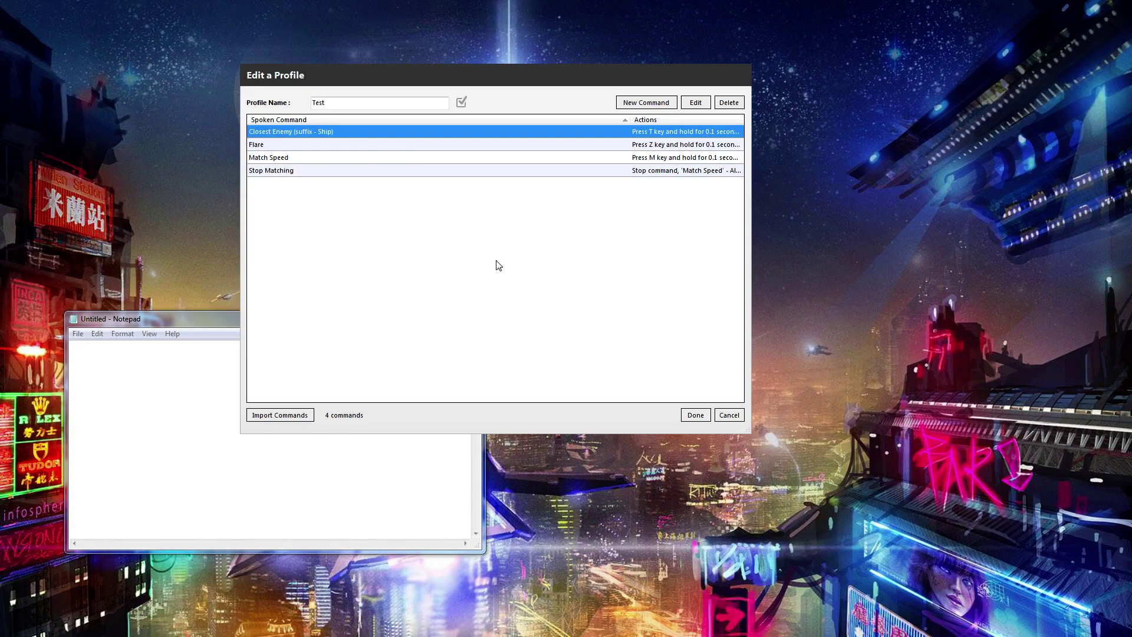
- Add a Make VoiceAttack Stop Listening action as the first action of the Closest Enemy command, and save the command
double_click(289, 131)
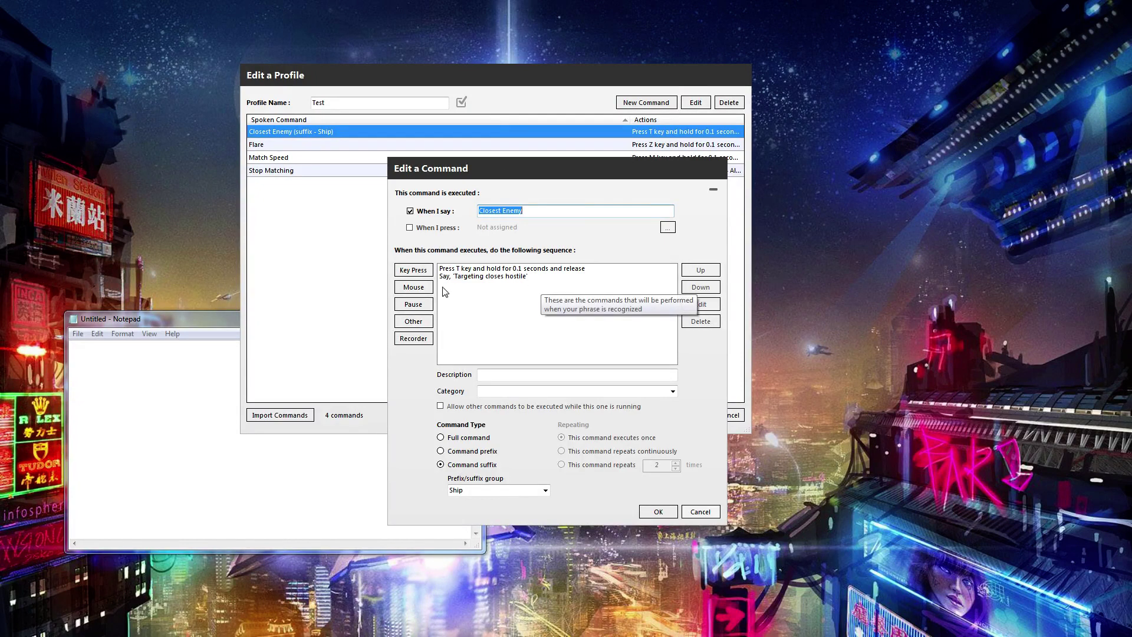
click(416, 323)
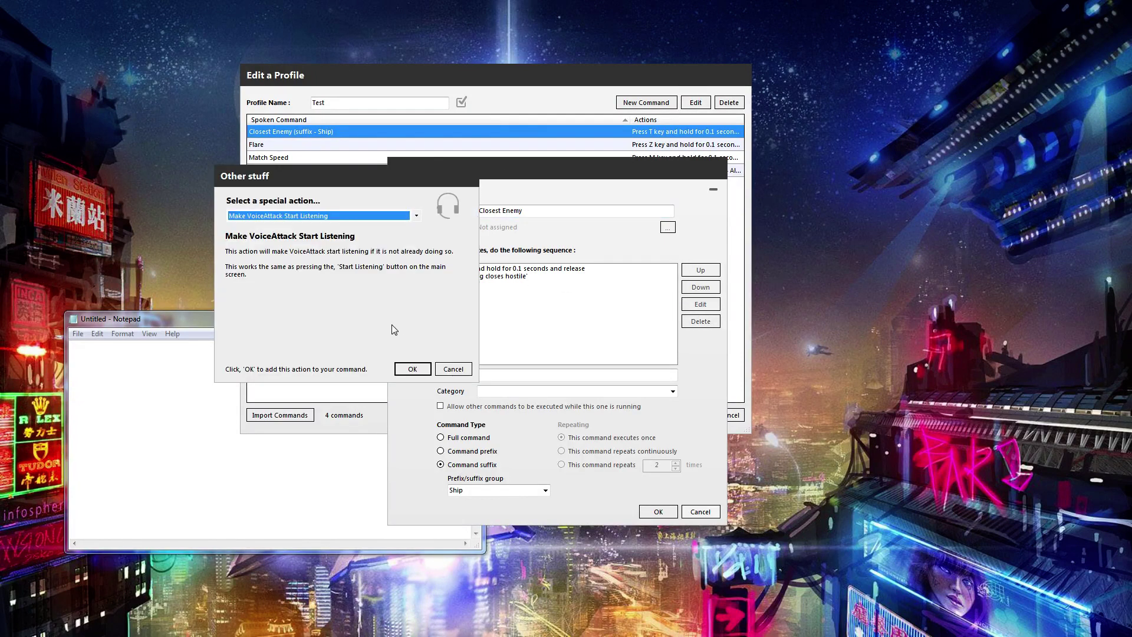
click(292, 217)
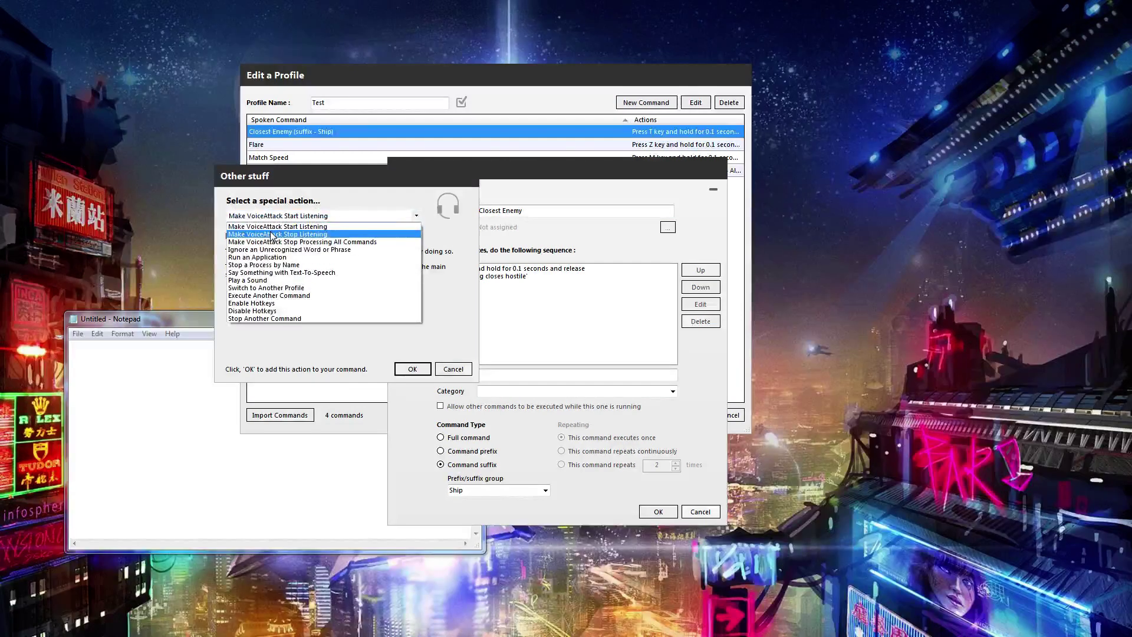
click(288, 235)
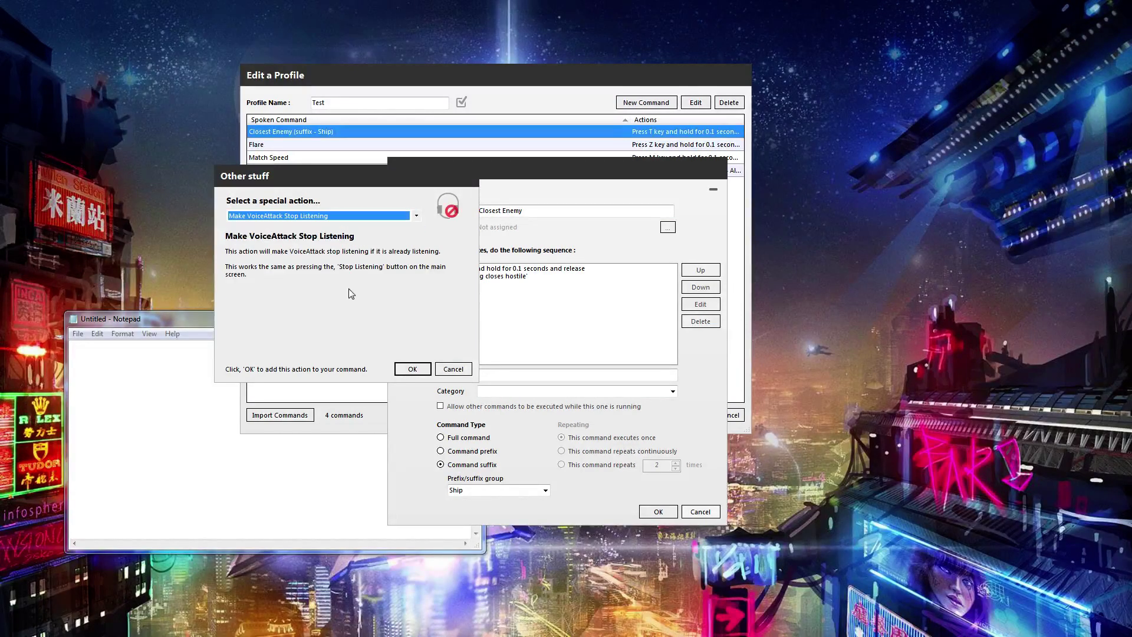
click(416, 368)
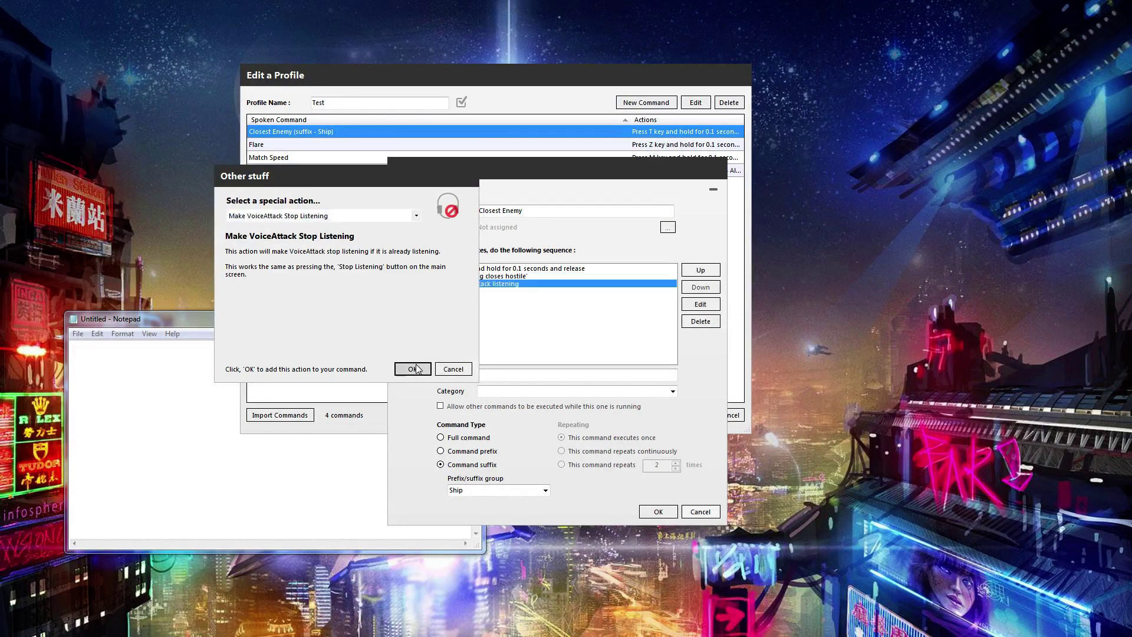
click(701, 271)
click(701, 270)
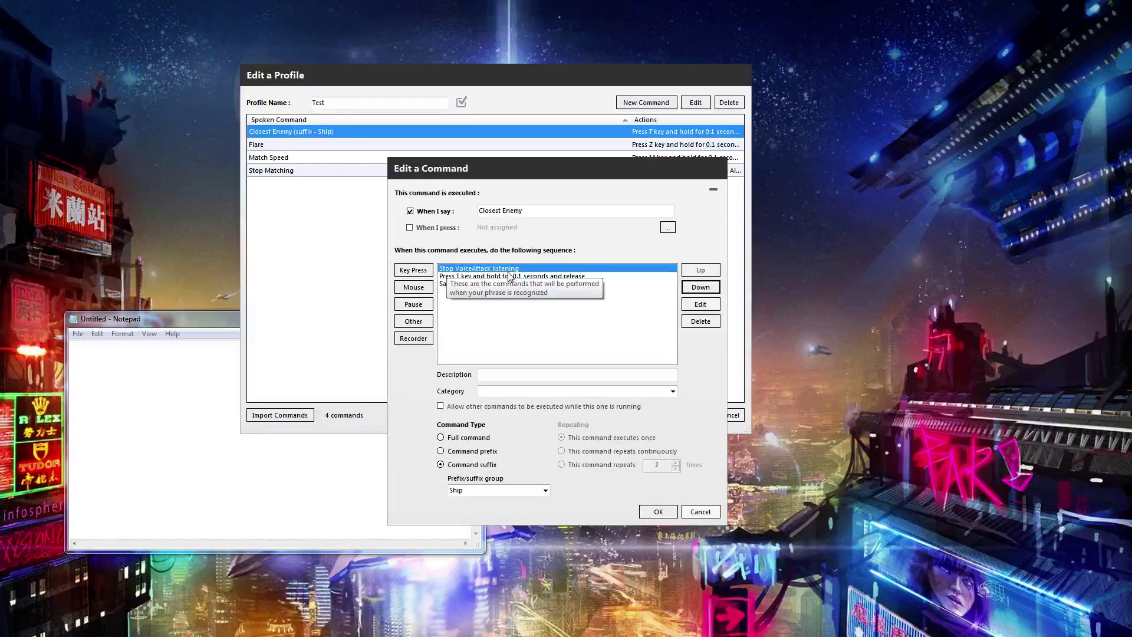
click(658, 512)
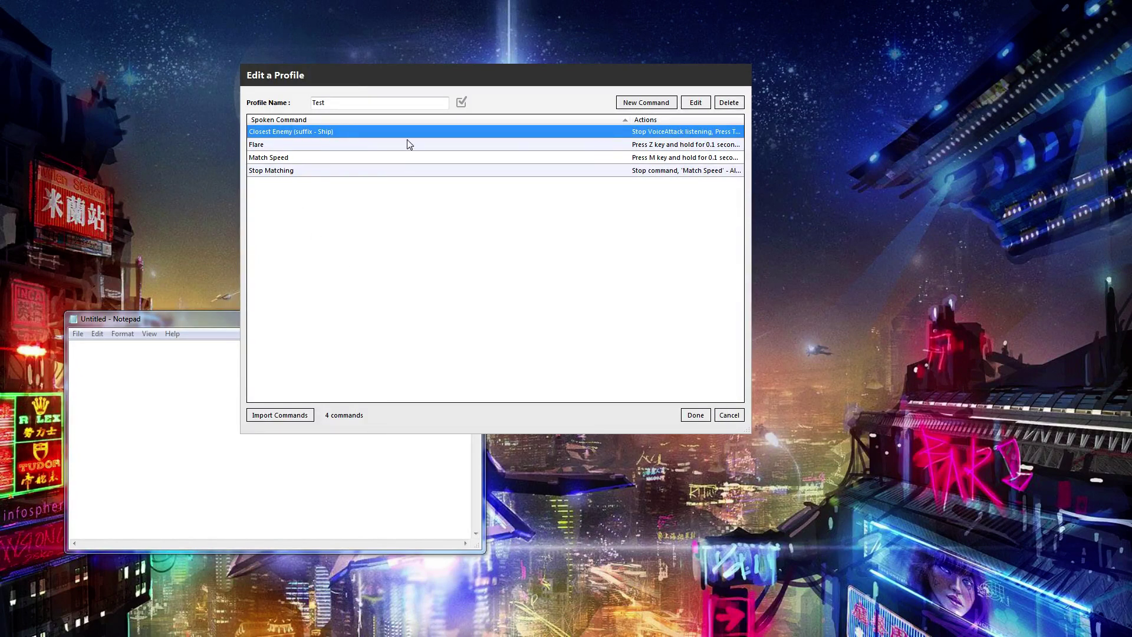
- Make the Flare command a command suffix in the group "Ship"
double_click(261, 147)
click(468, 466)
click(475, 492)
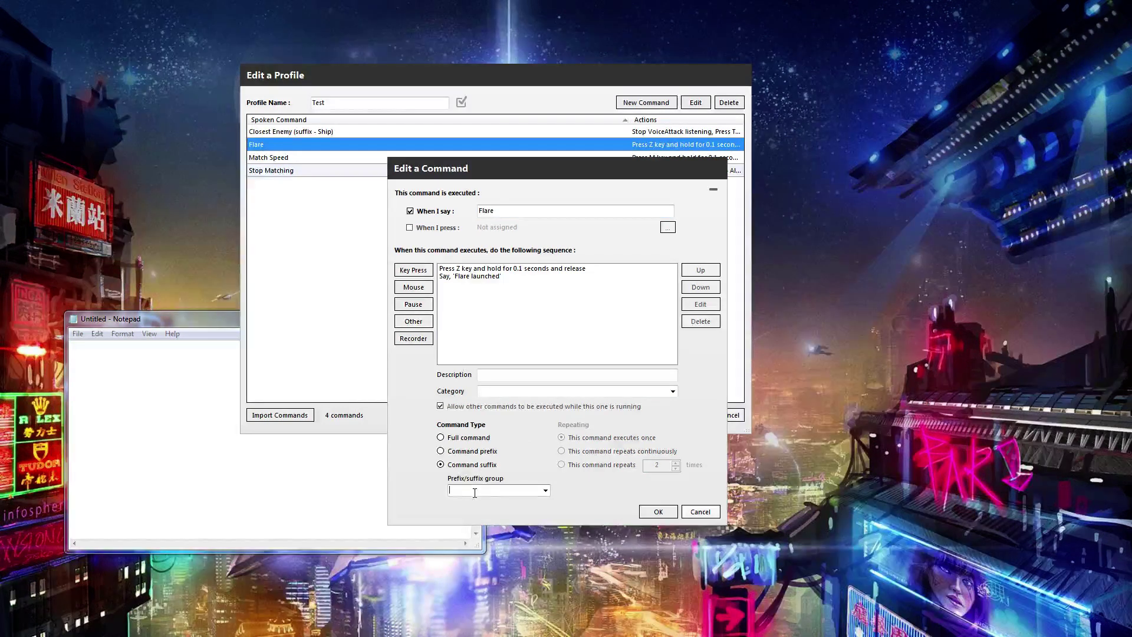
text(Ship)
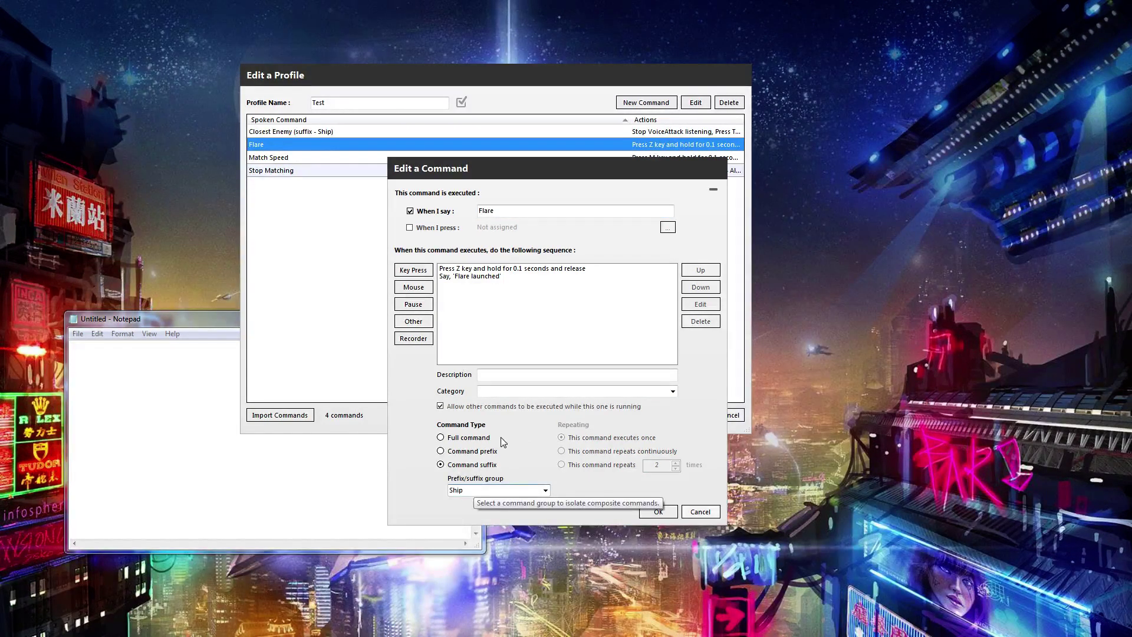
- Add a Make VoiceAttack Stop Listening action at the start of the Flare command's sequence, and save the command
click(413, 320)
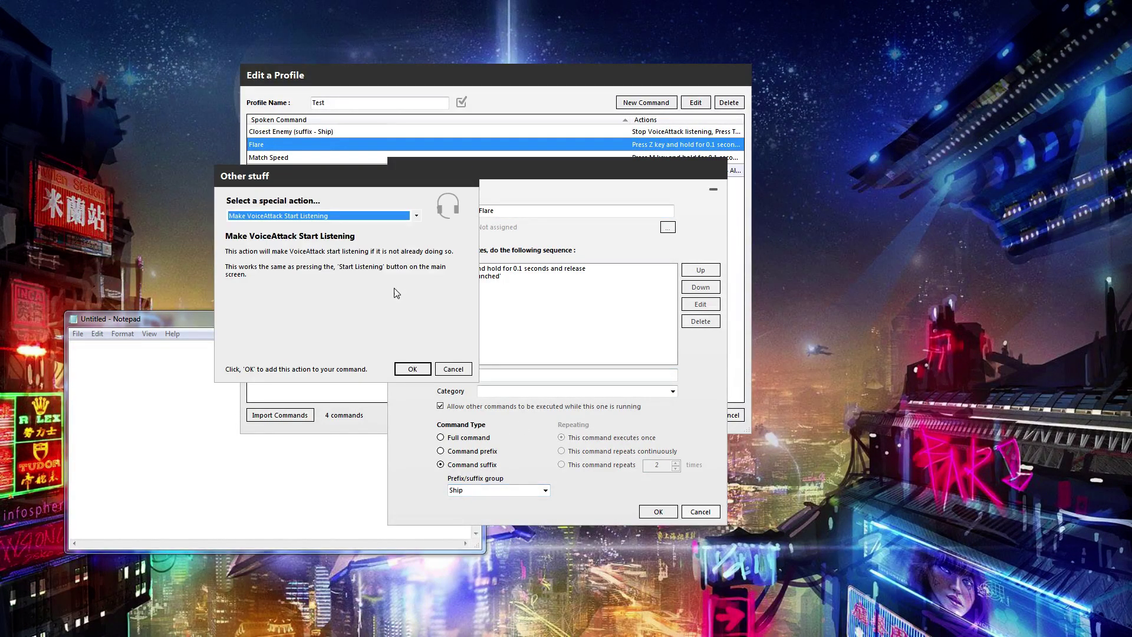
click(279, 222)
click(278, 234)
click(412, 369)
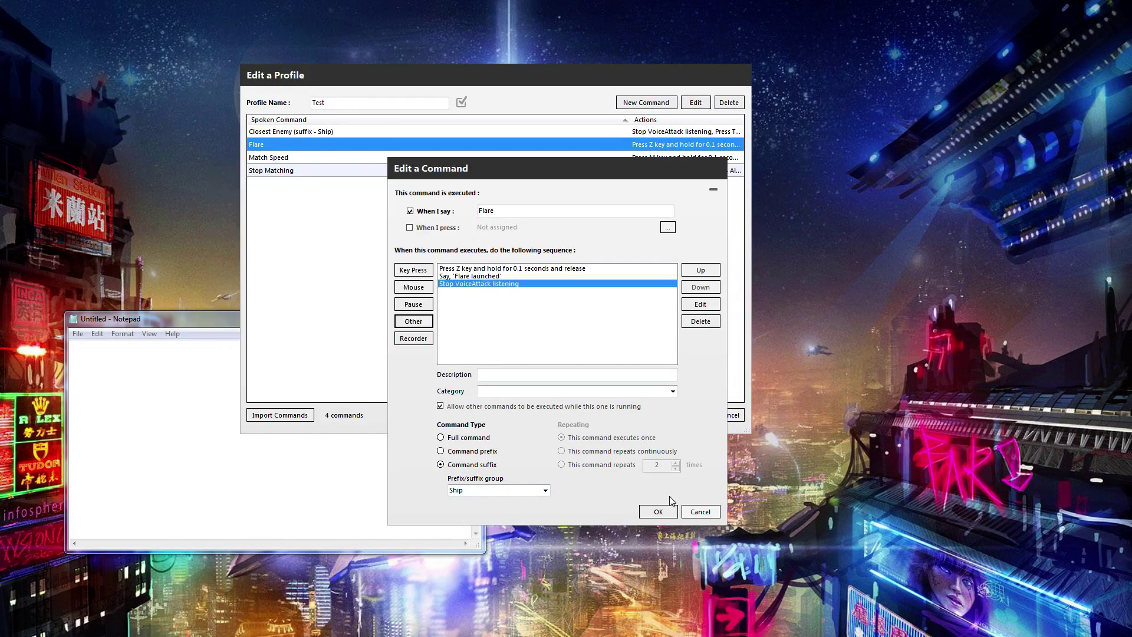
click(701, 269)
click(700, 269)
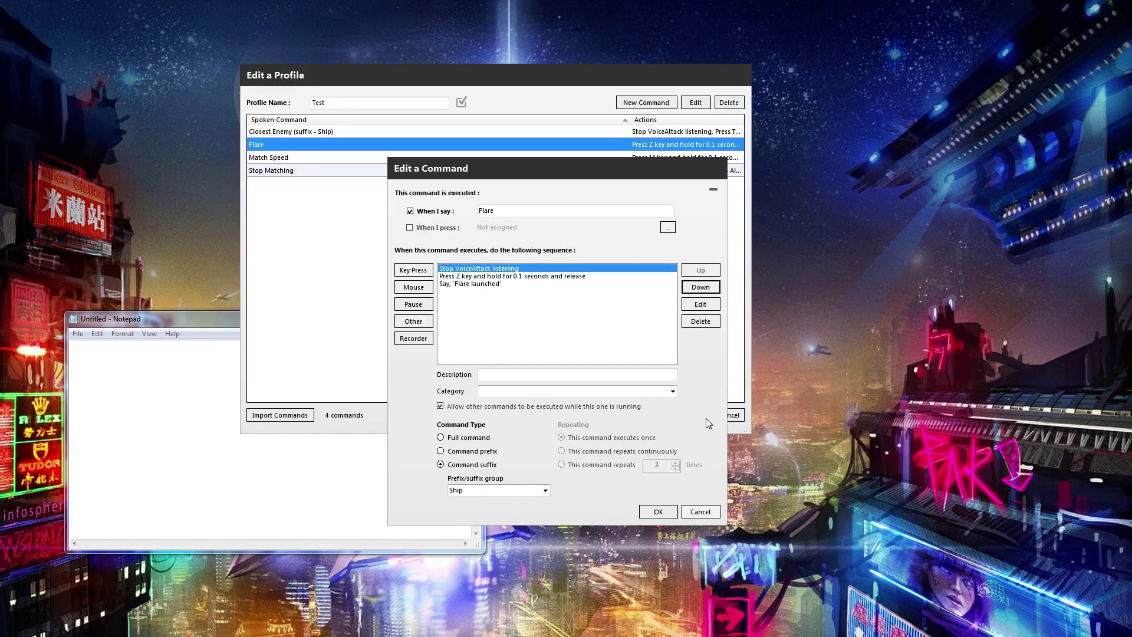
click(659, 512)
- Add a Make VoiceAttack Stop Listening action to the end of Match Speed and save it as a command suffix in the group "Ship"
double_click(270, 158)
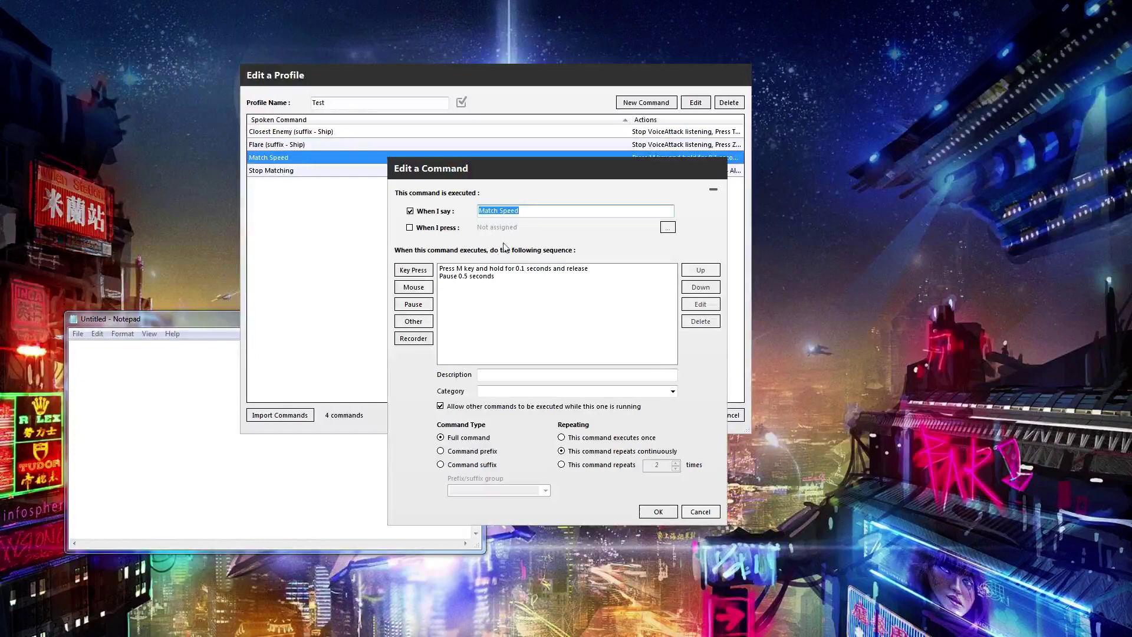
click(428, 322)
click(321, 217)
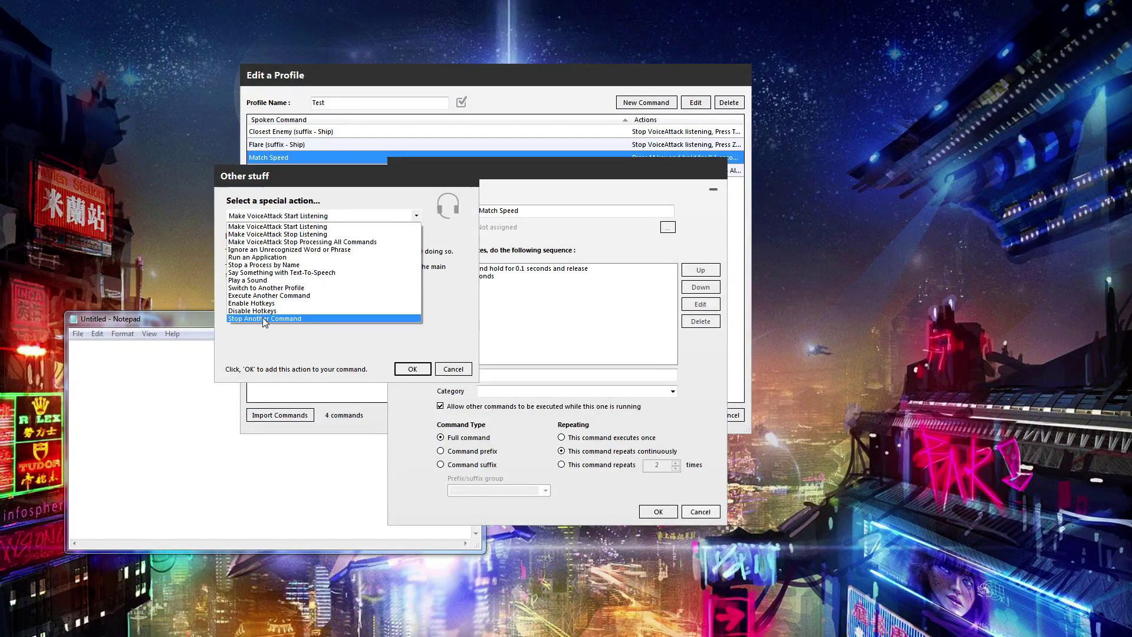
click(273, 234)
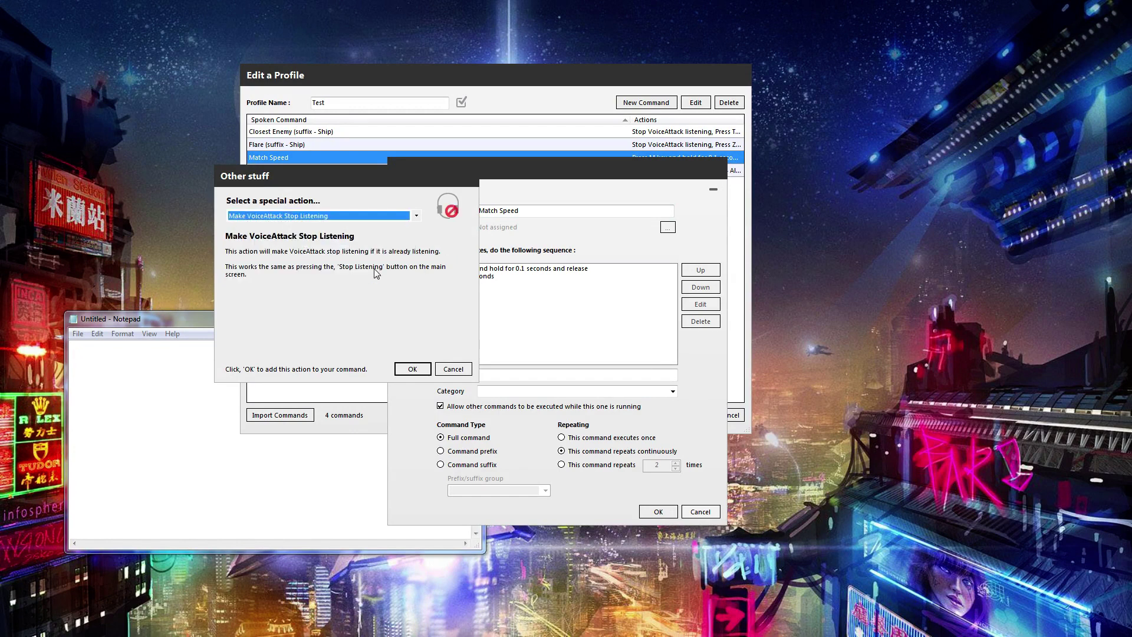
click(413, 369)
click(471, 465)
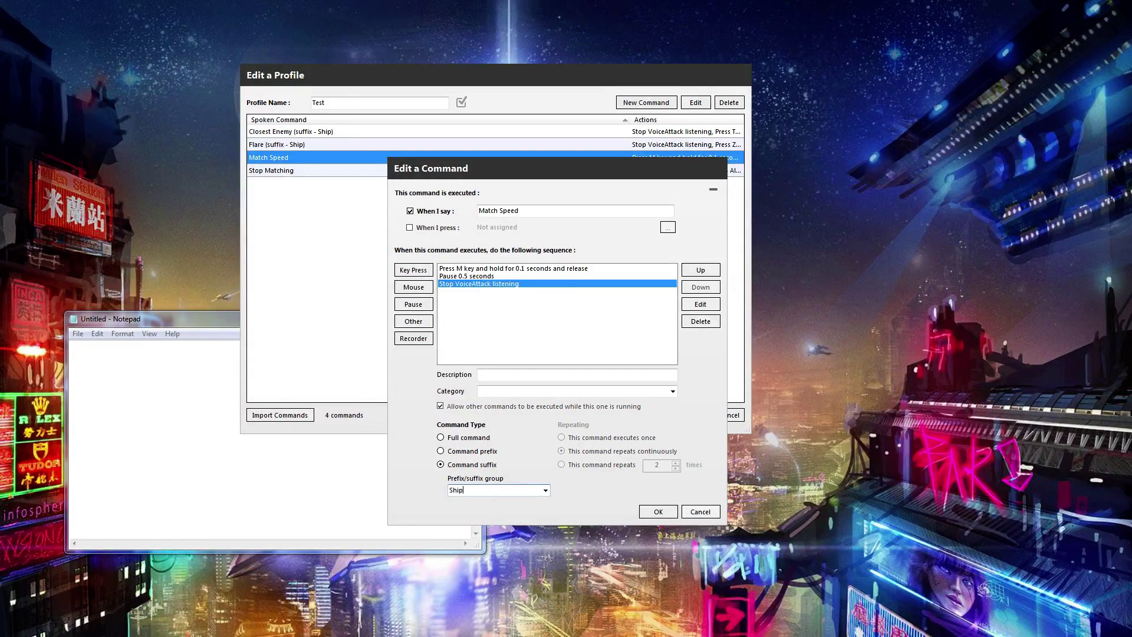
click(656, 513)
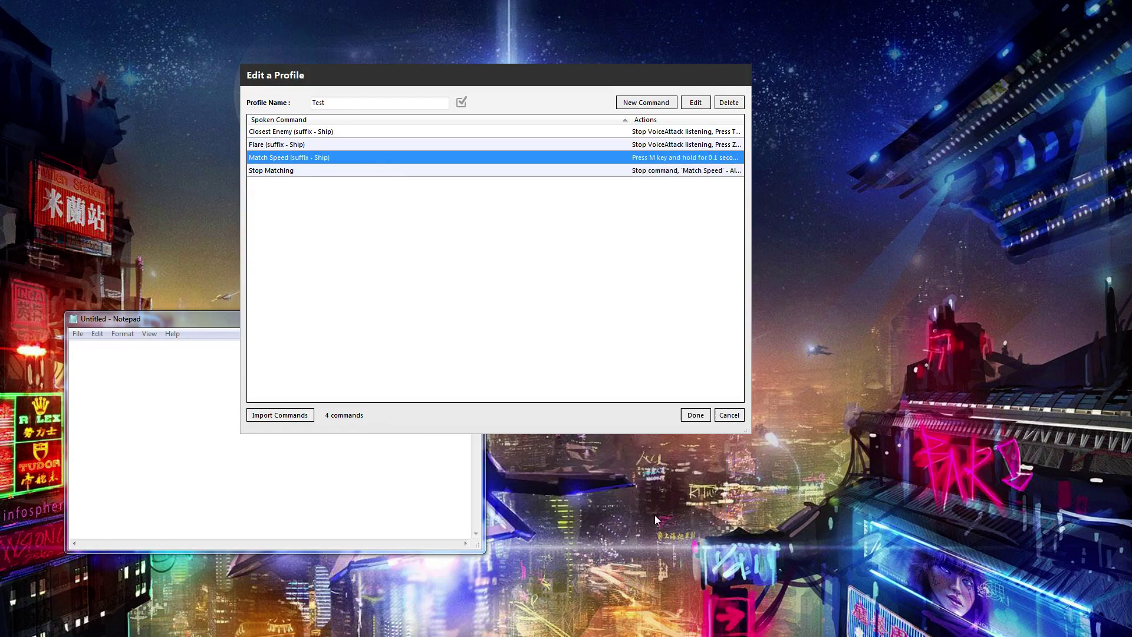
- Add a Make VoiceAttack Stop Listening action to the Stop Matching command and place it before the Match Speed stop action
double_click(276, 171)
click(415, 323)
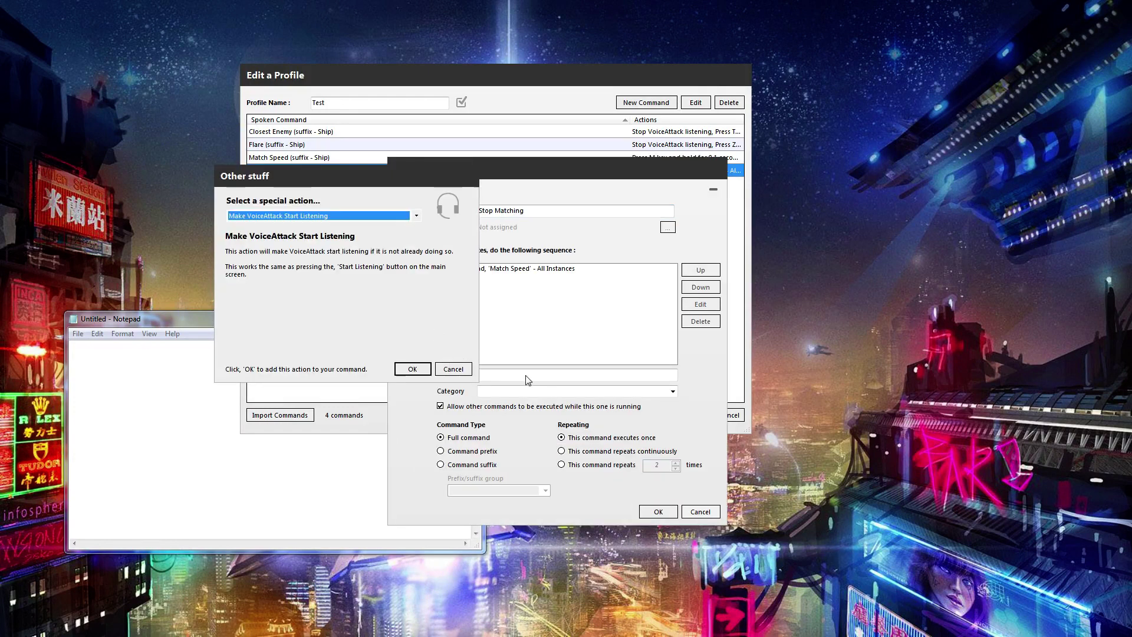
click(303, 217)
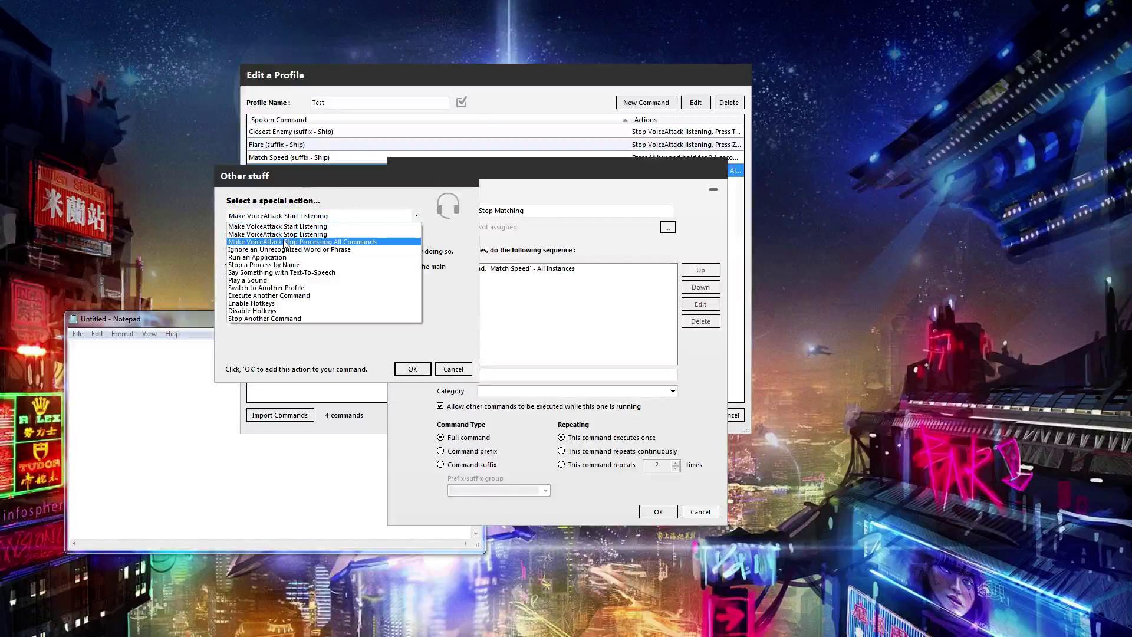
click(285, 235)
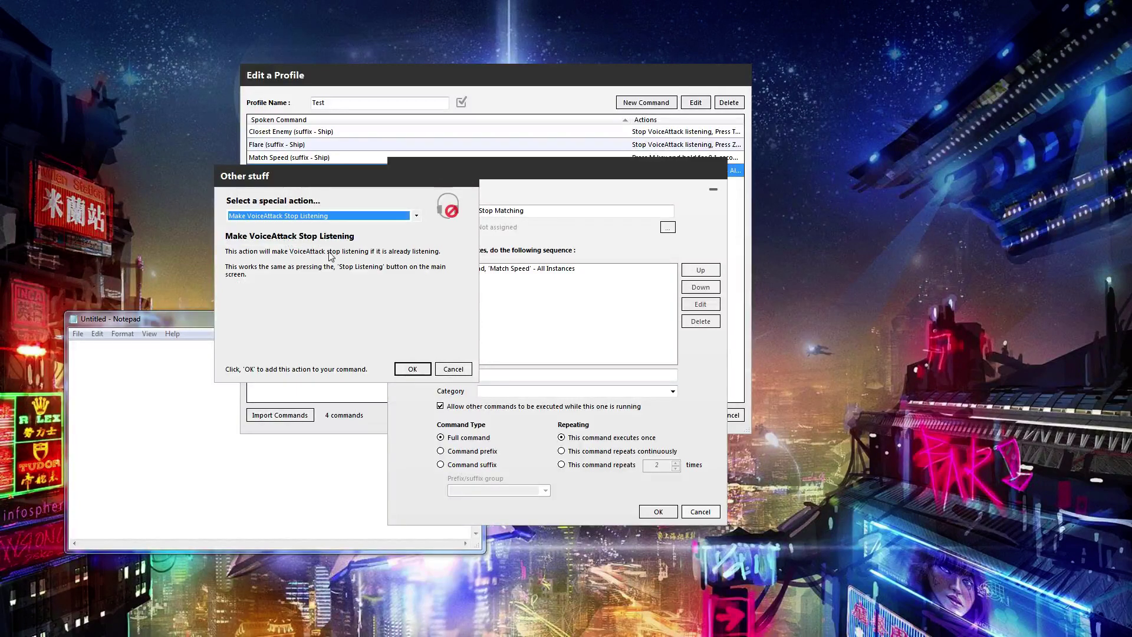
click(412, 369)
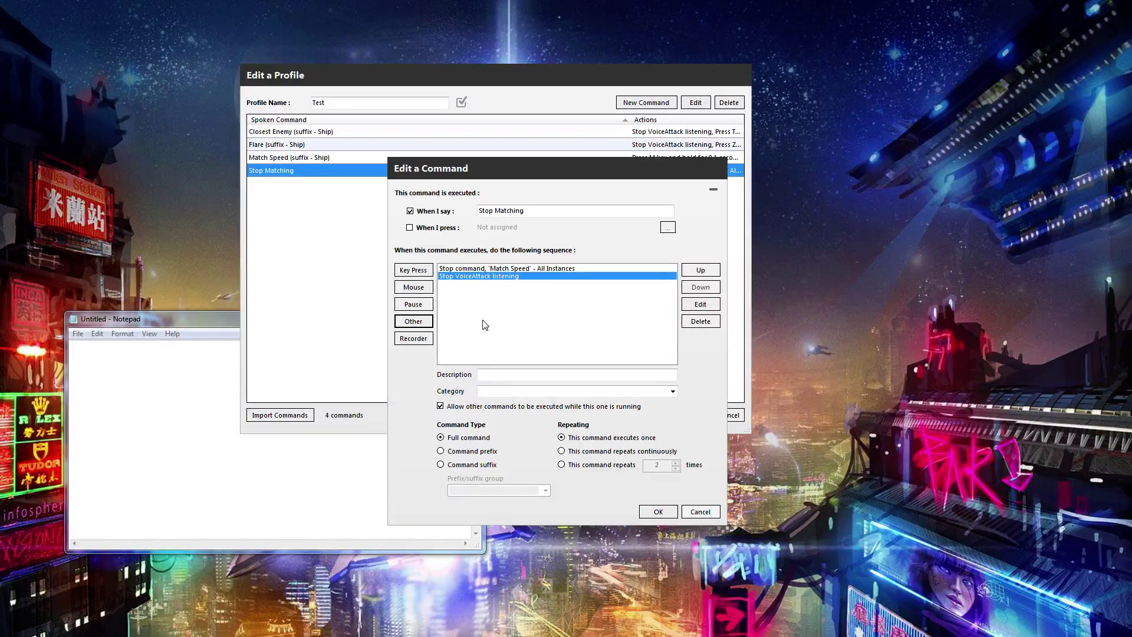
click(704, 271)
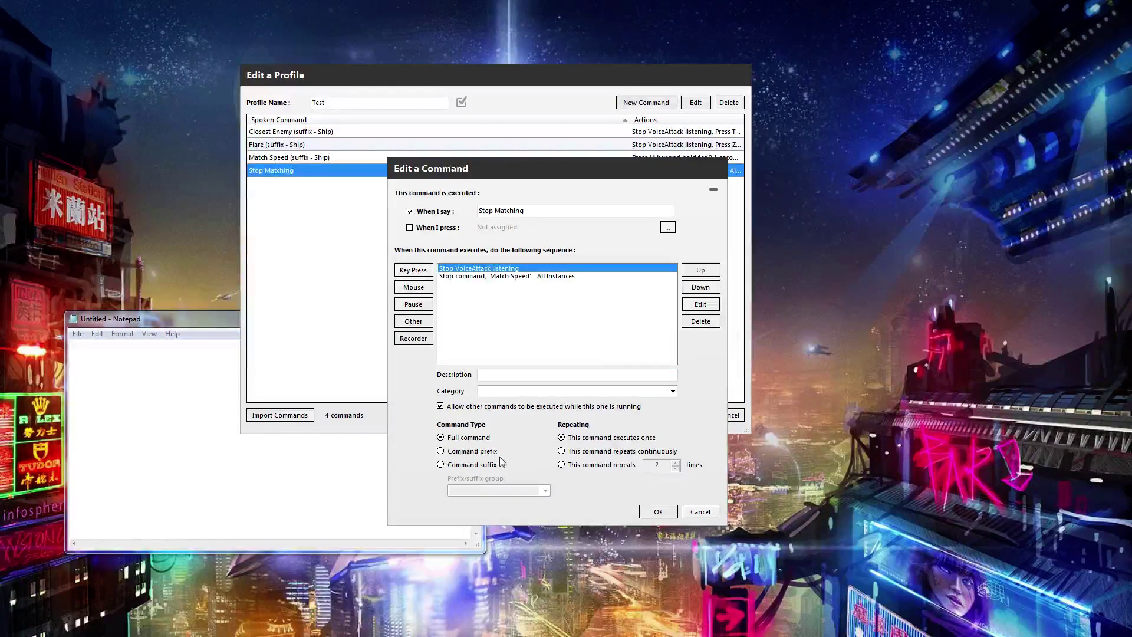
- Make the Stop Matching command a command suffix in the group "Ship", and save the command
click(455, 466)
click(485, 490)
text(Ship)
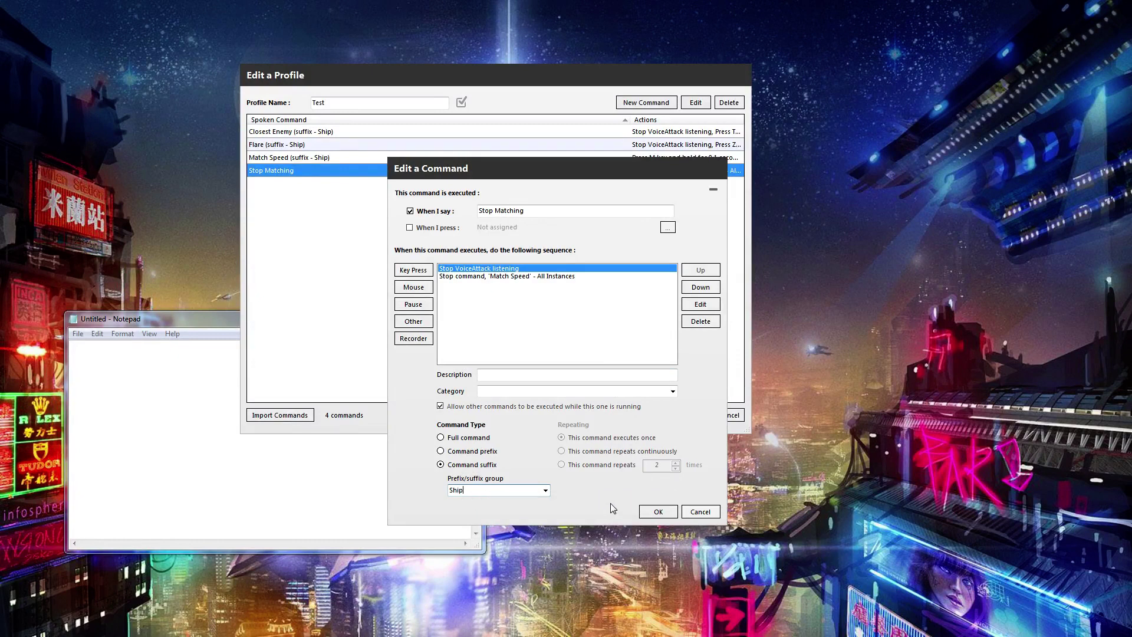
click(649, 510)
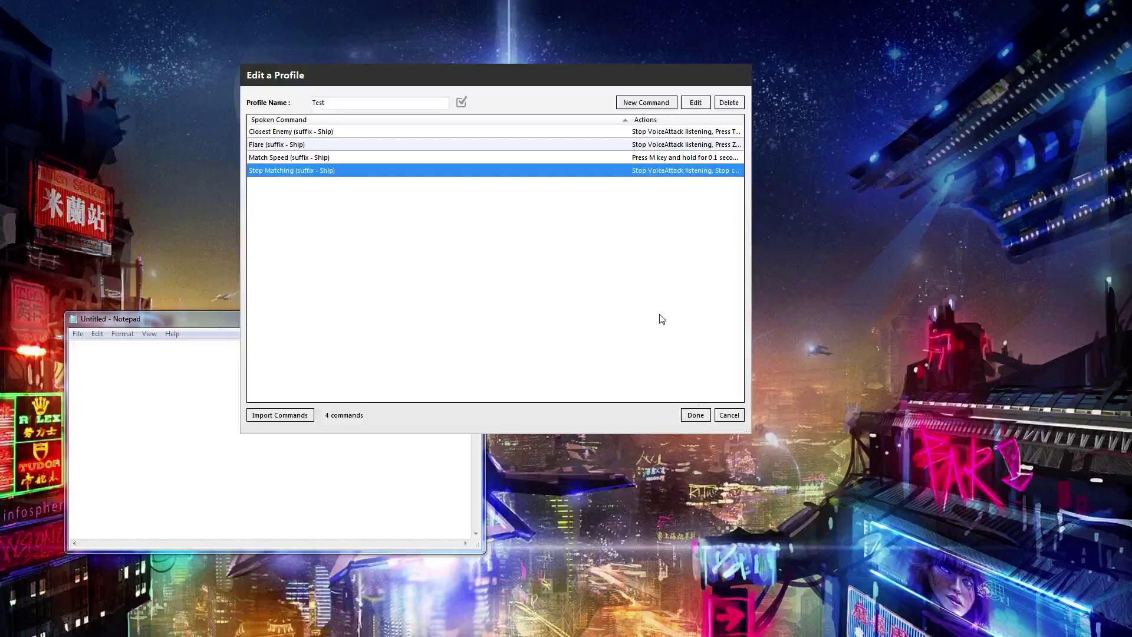
- Save the Test profile, switch to Notepad to try Closest Enemy without a prefix, and examine the recognition log
click(691, 416)
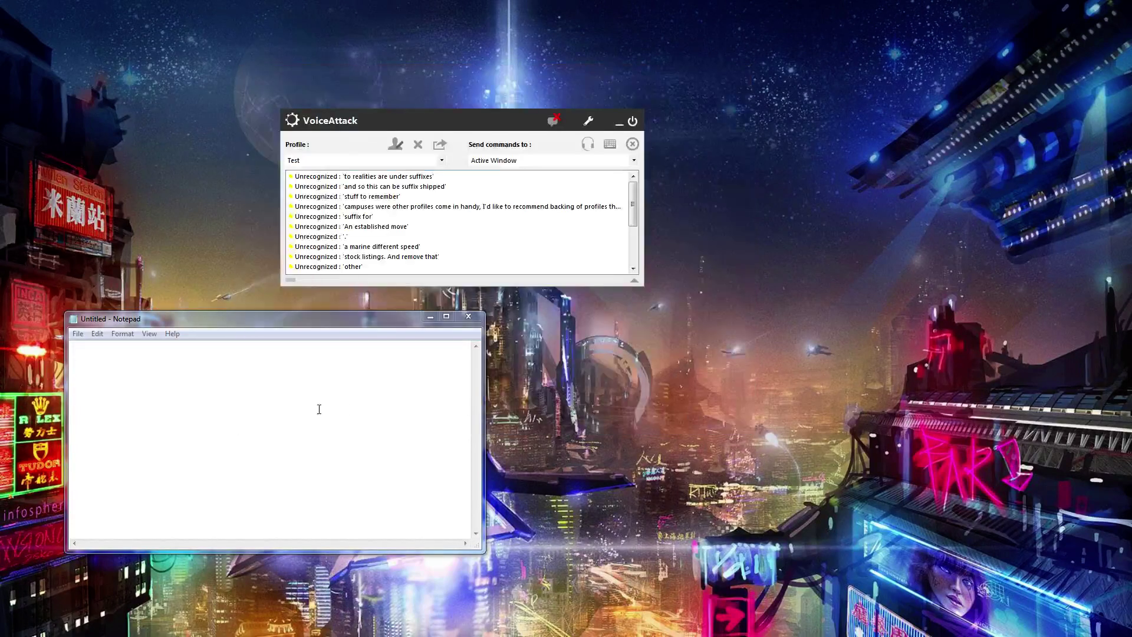
click(240, 401)
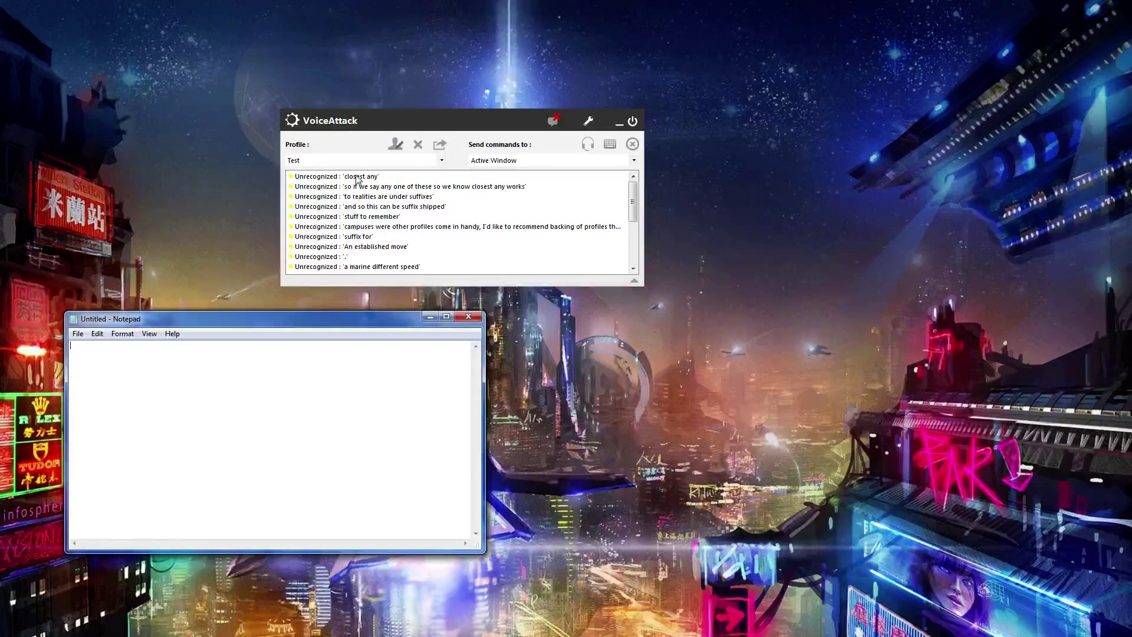
click(338, 178)
click(365, 227)
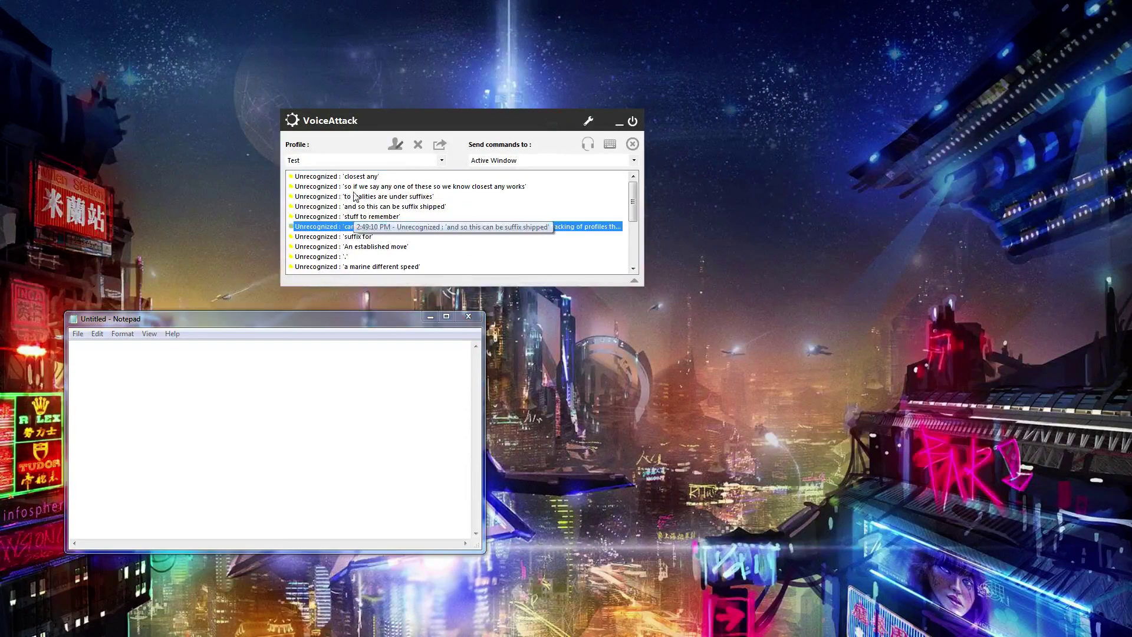
click(375, 229)
click(281, 391)
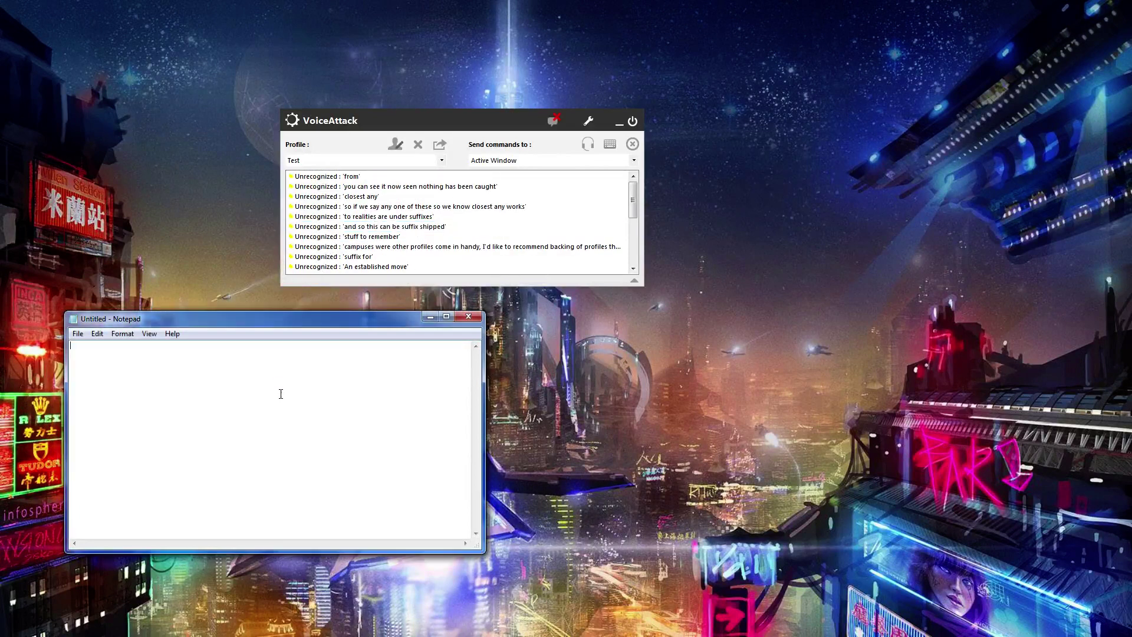
click(366, 198)
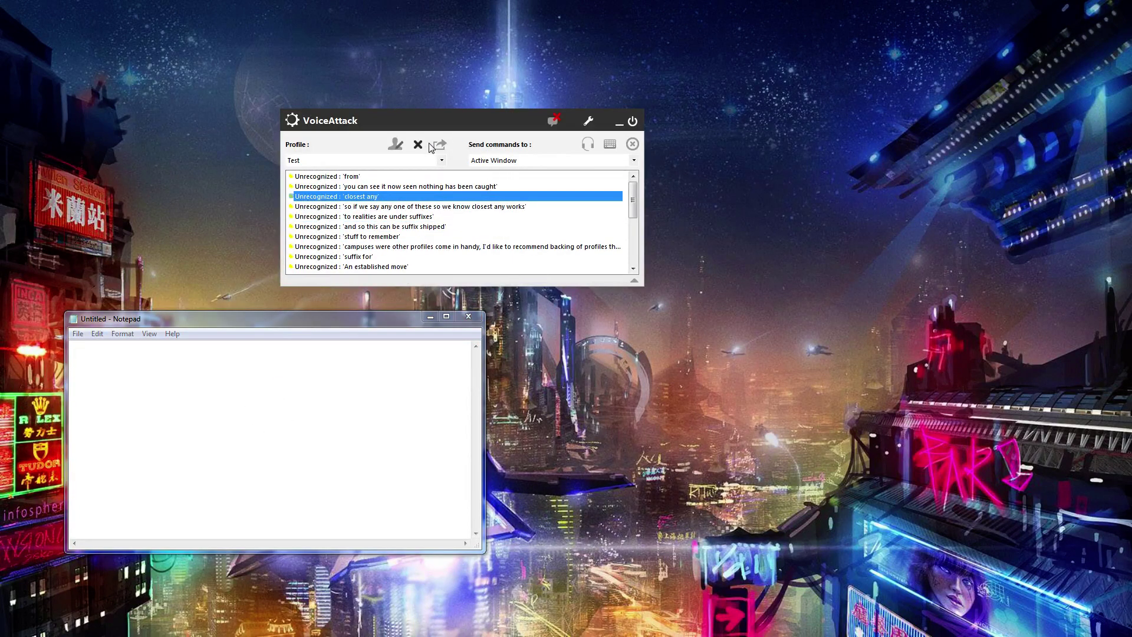
- Add a new command prefix with the spoken phrase "Computer" to the Test profile
click(395, 145)
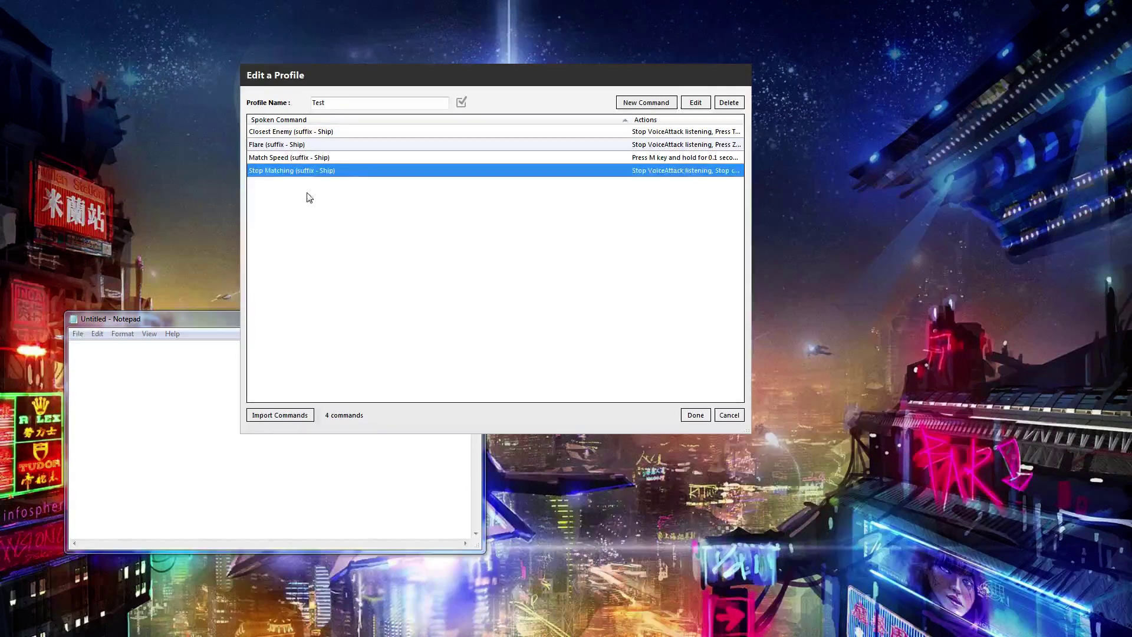
click(647, 104)
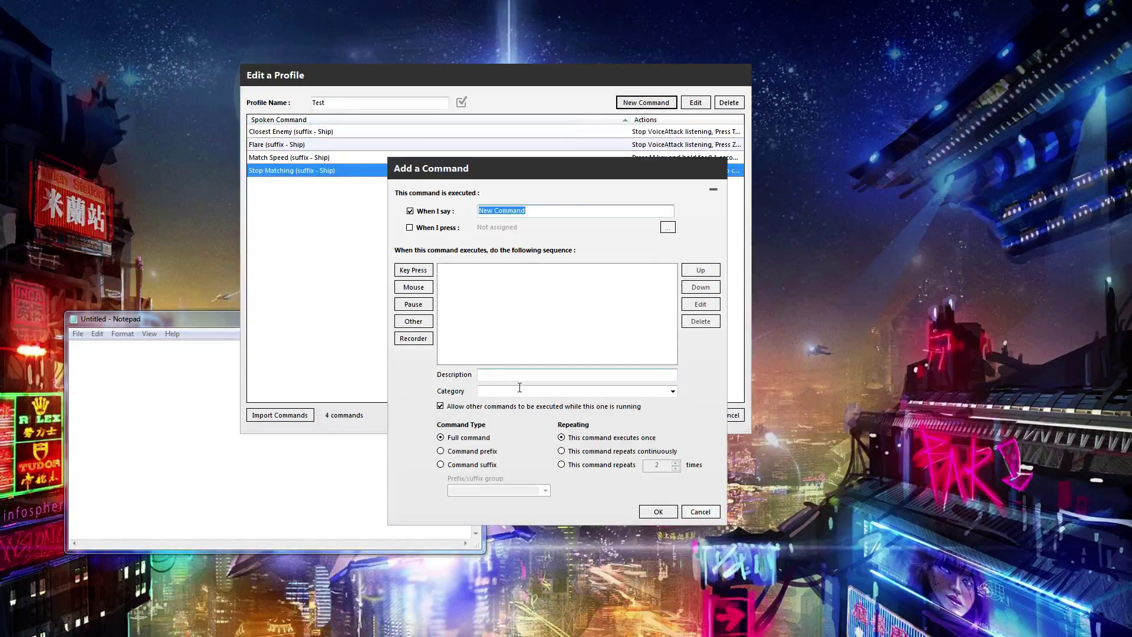
click(464, 453)
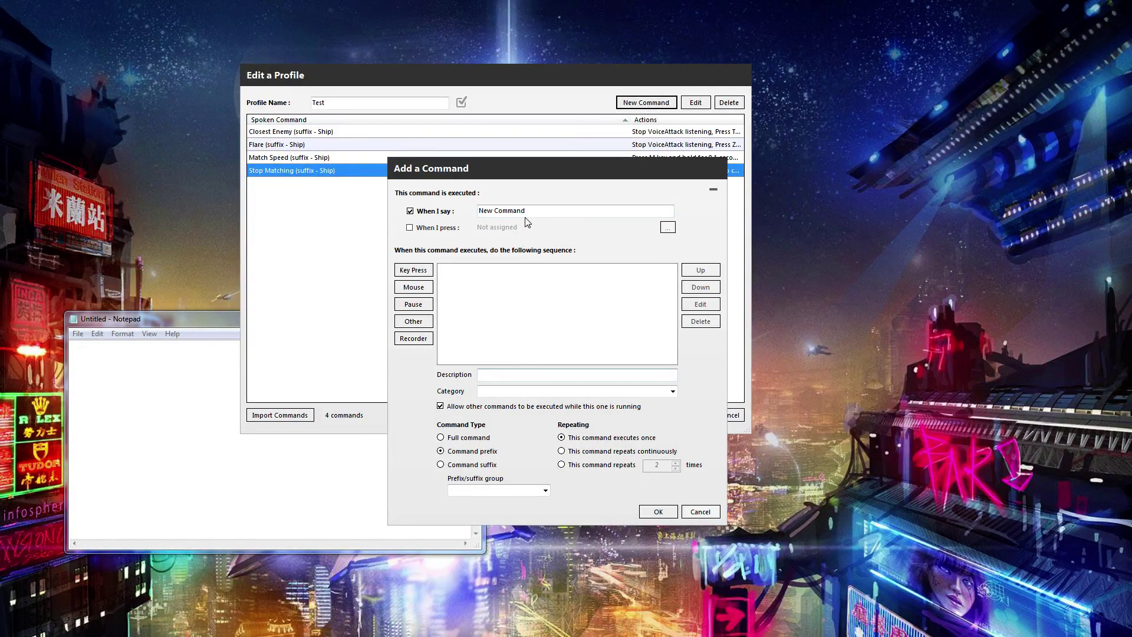
drag(527, 211, 436, 206)
text(Computer)
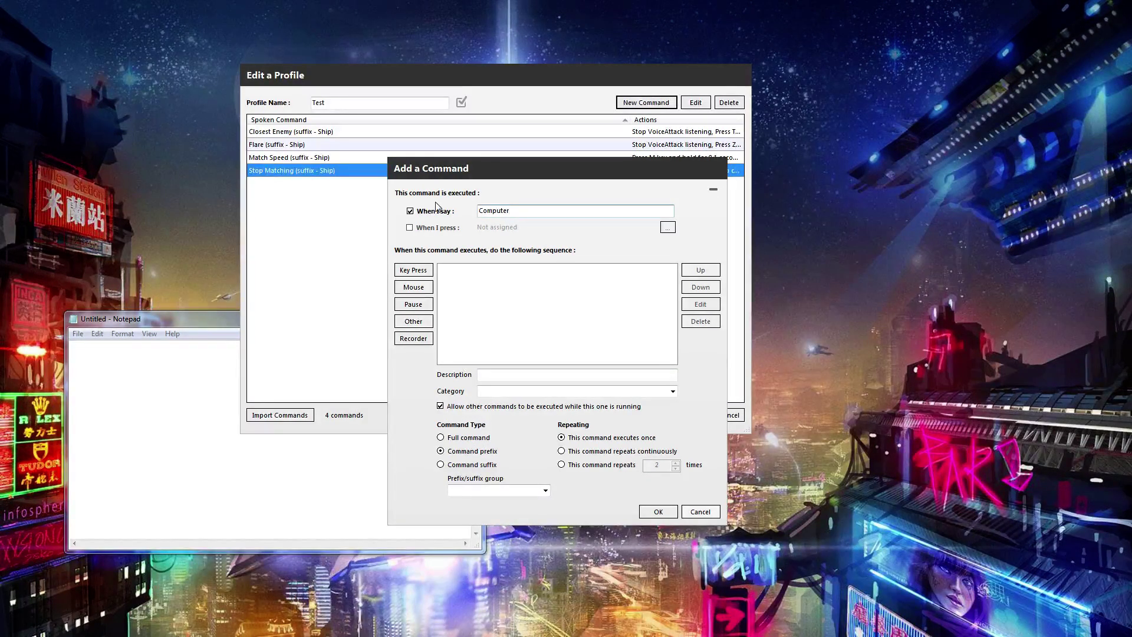
- Add a Make VoiceAttack Start Listening action to the Computer command's sequence
click(413, 321)
click(242, 215)
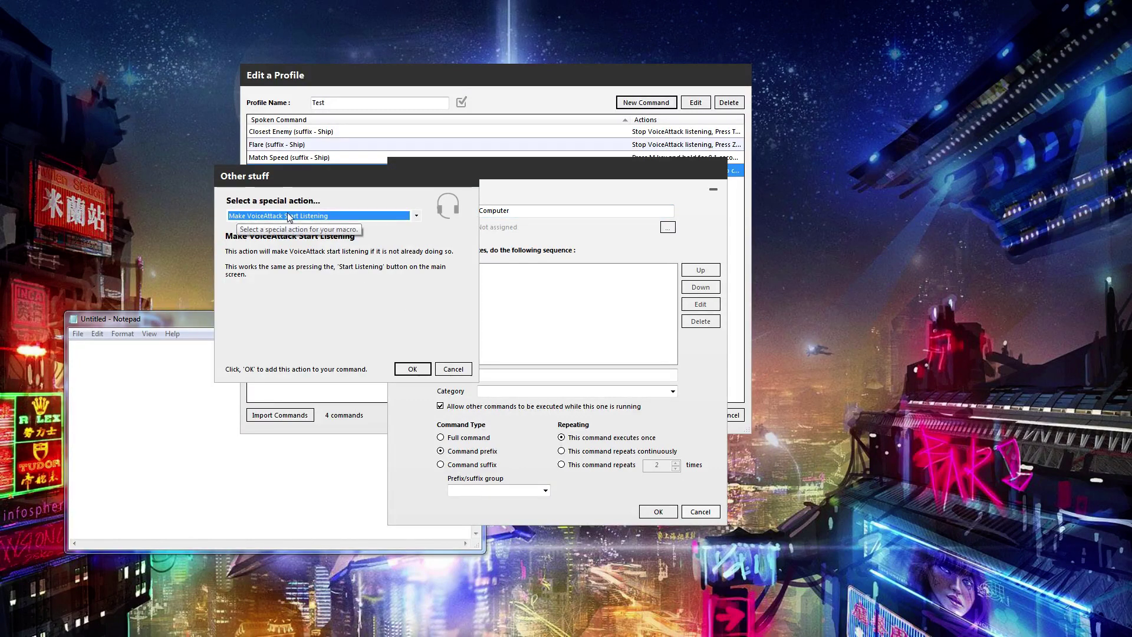
click(265, 224)
click(412, 368)
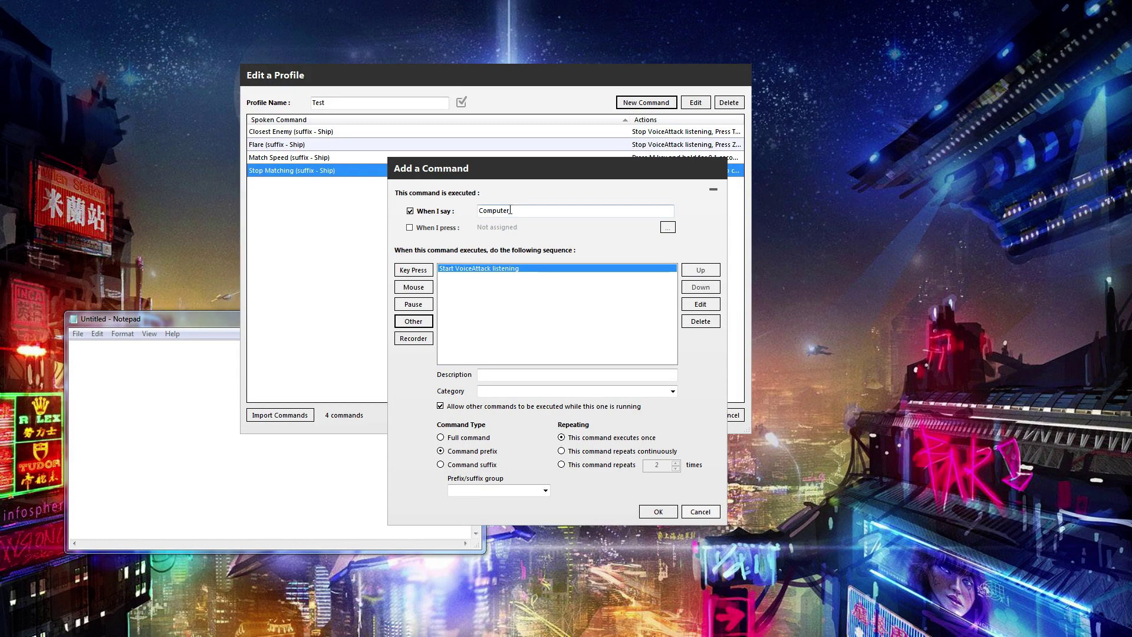
- Assign the Computer prefix to the group "Ship" and save the command
drag(519, 212, 481, 210)
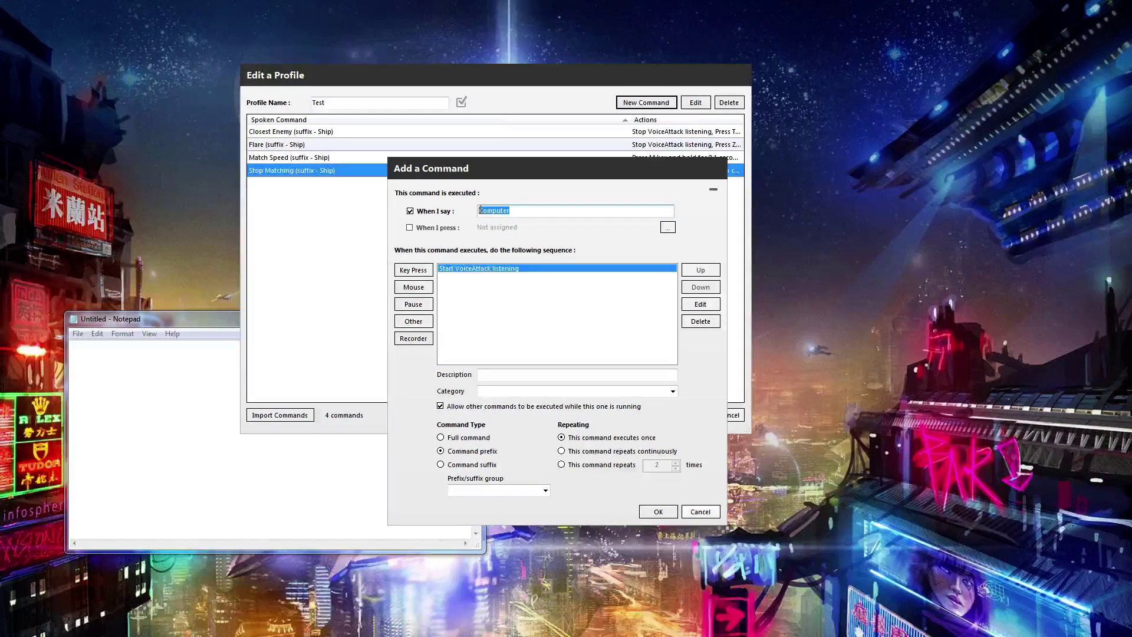
click(477, 490)
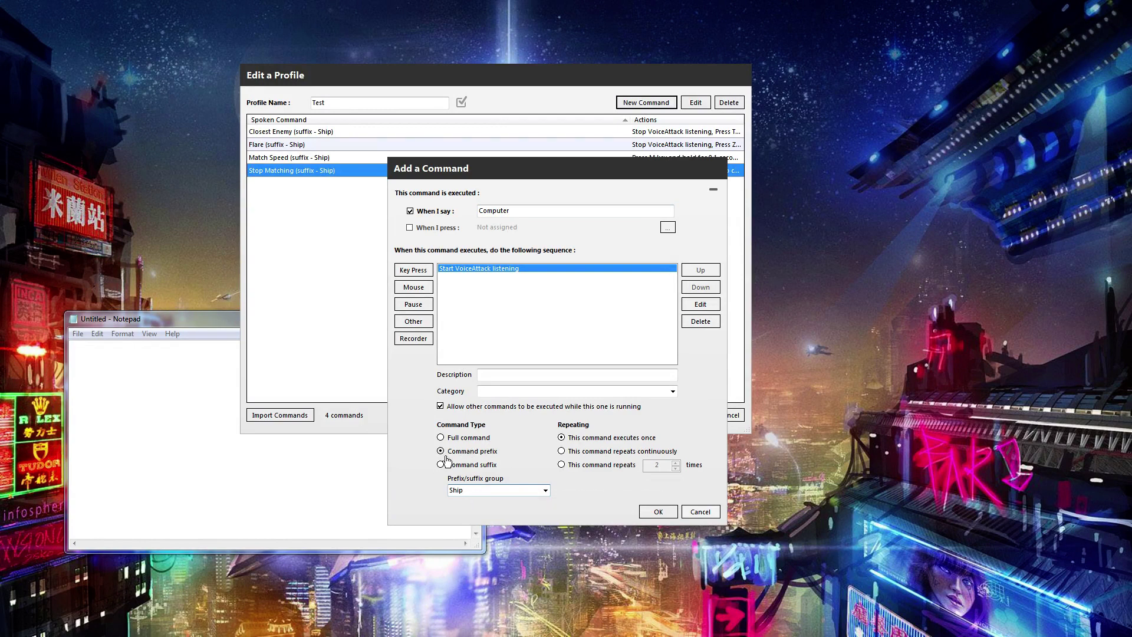
double_click(463, 492)
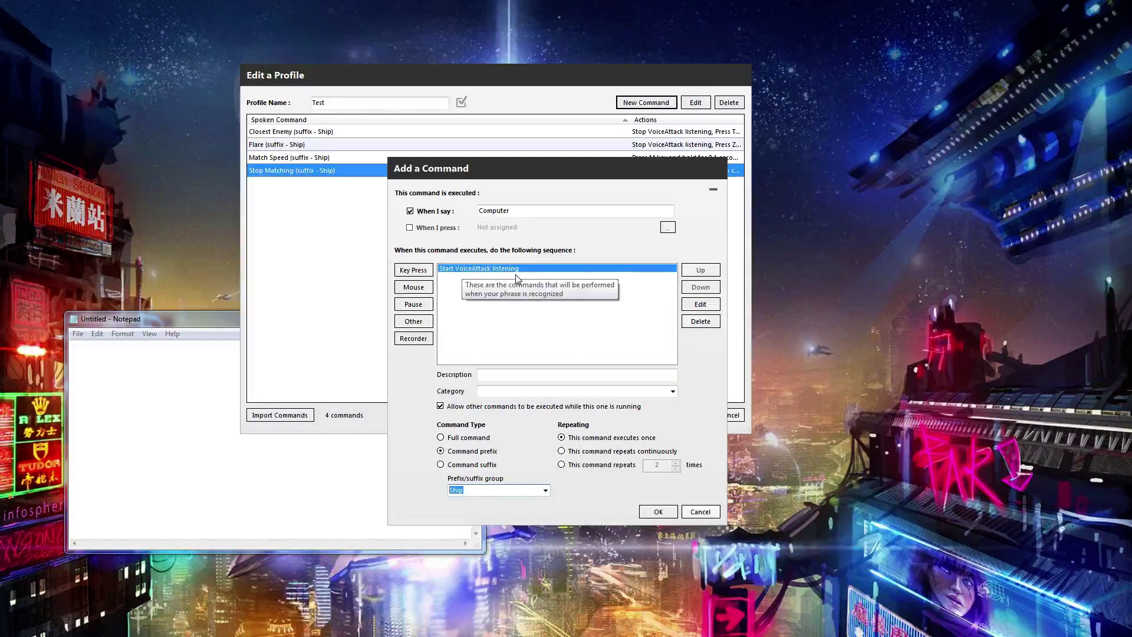
click(659, 512)
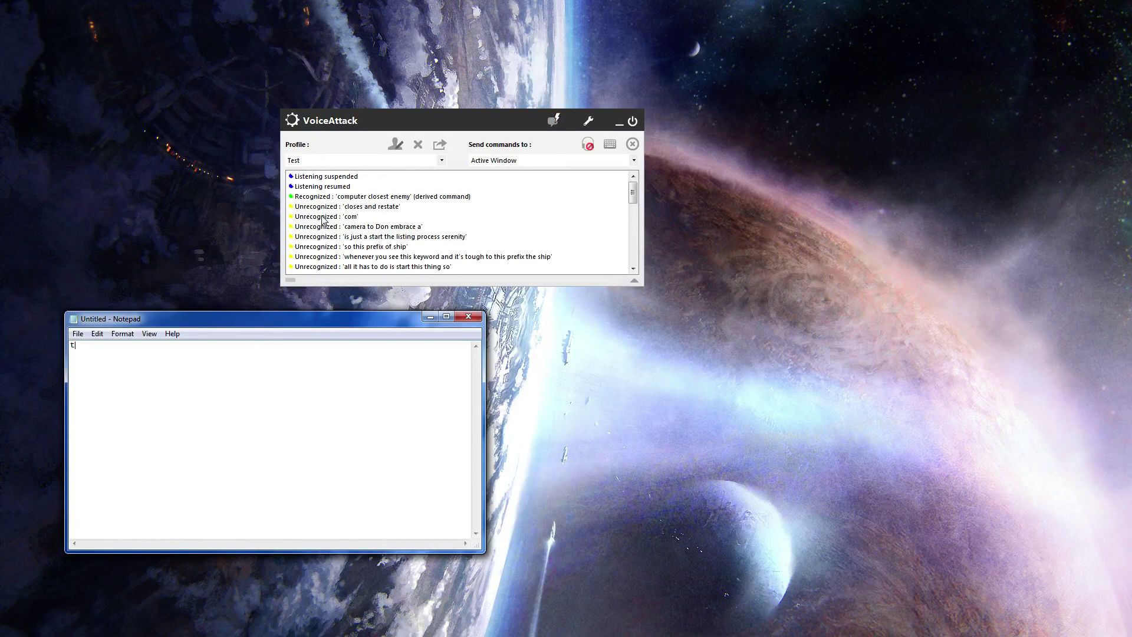
- Examine the listening entries in the VoiceAttack log and clear the test letter from Notepad
click(324, 187)
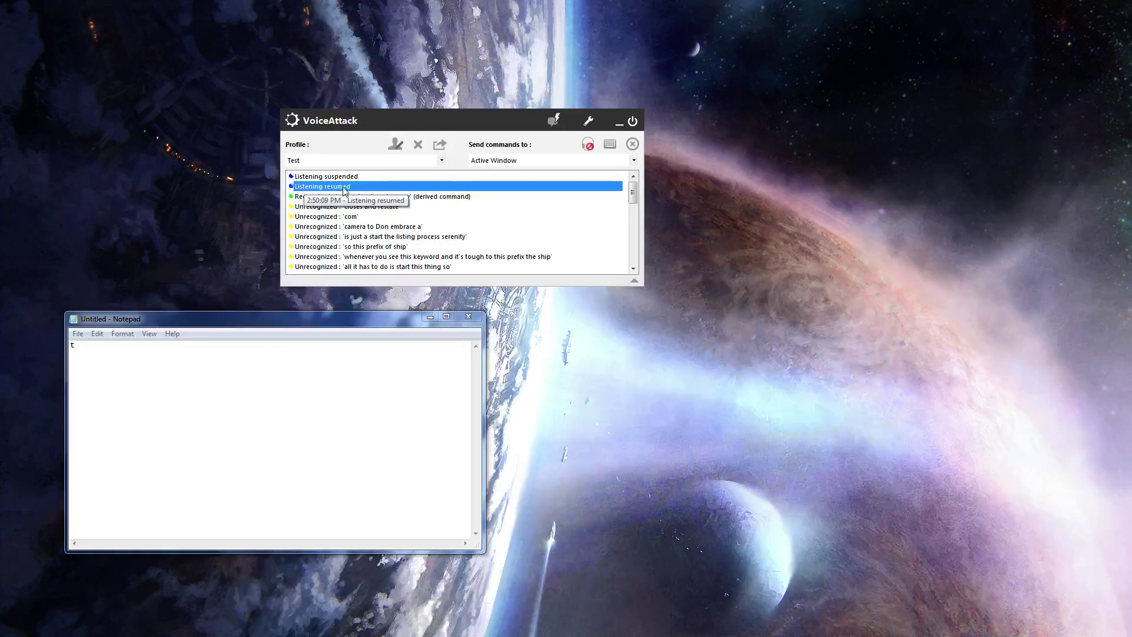
click(348, 177)
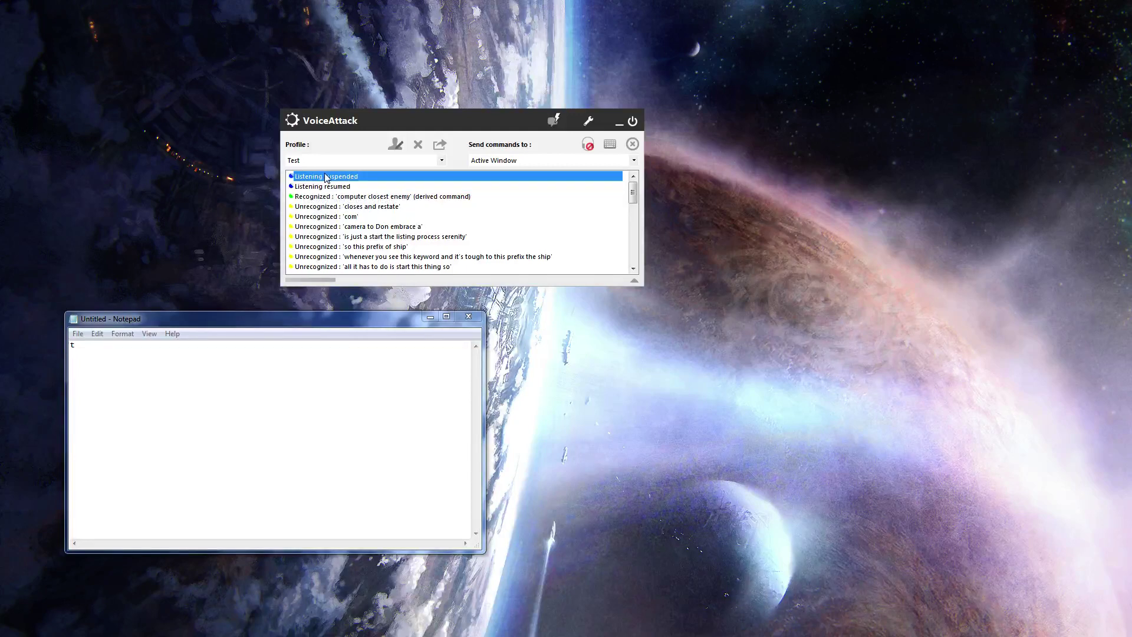
click(305, 322)
drag(76, 346, 62, 351)
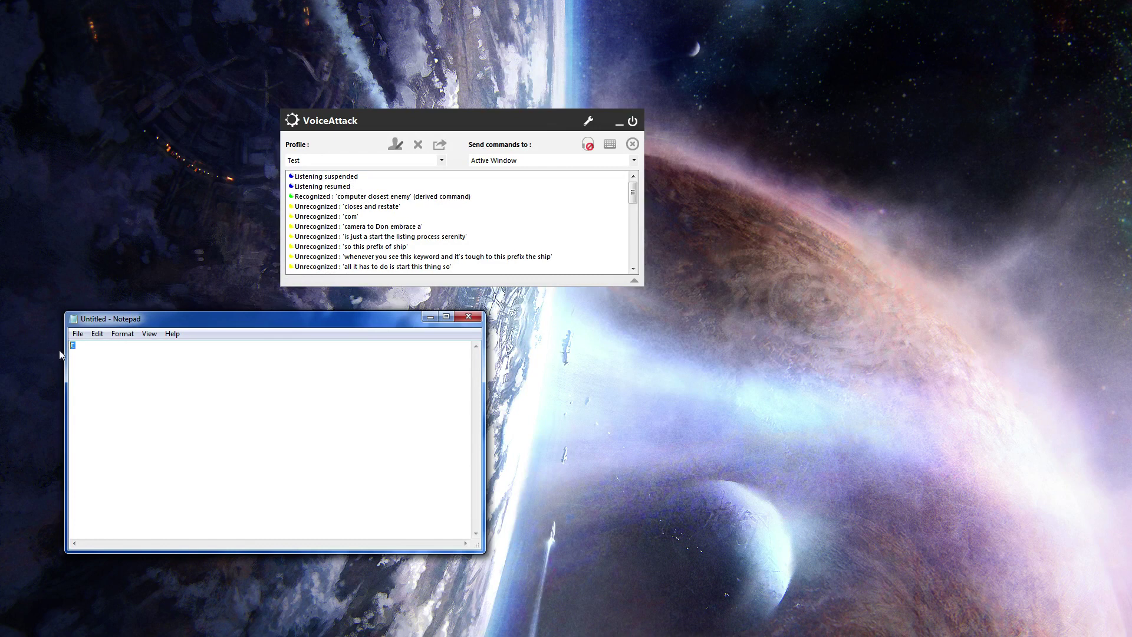
click(337, 177)
click(452, 139)
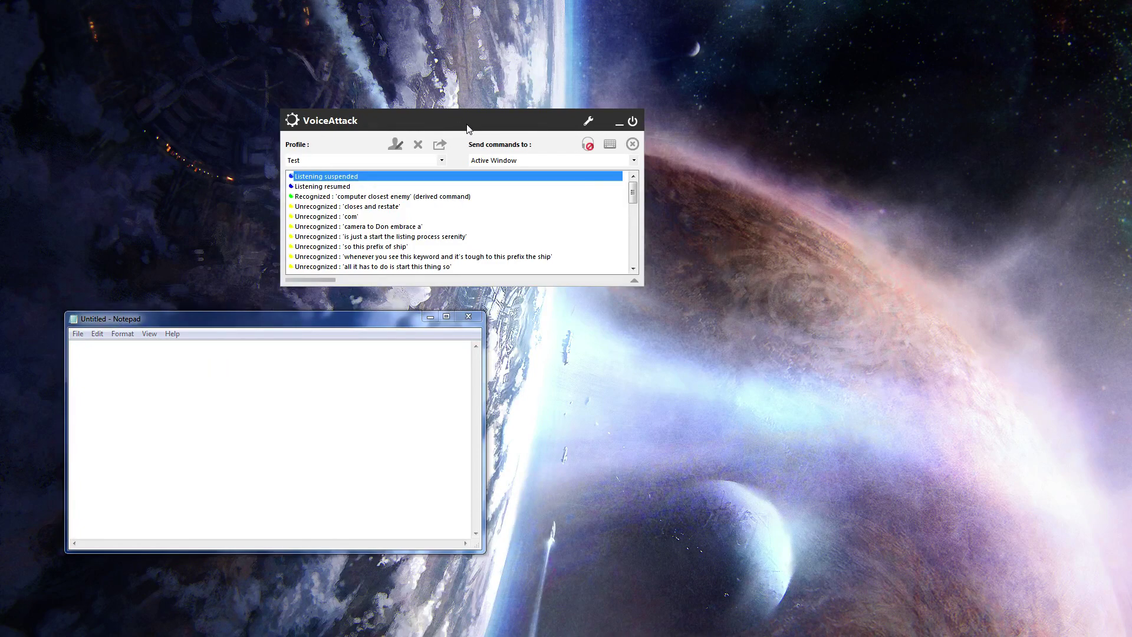
- Check the Computer prefix in the profile, and test the Flare and Match Speed commands in Notepad, entering z and m on separate lines
click(395, 144)
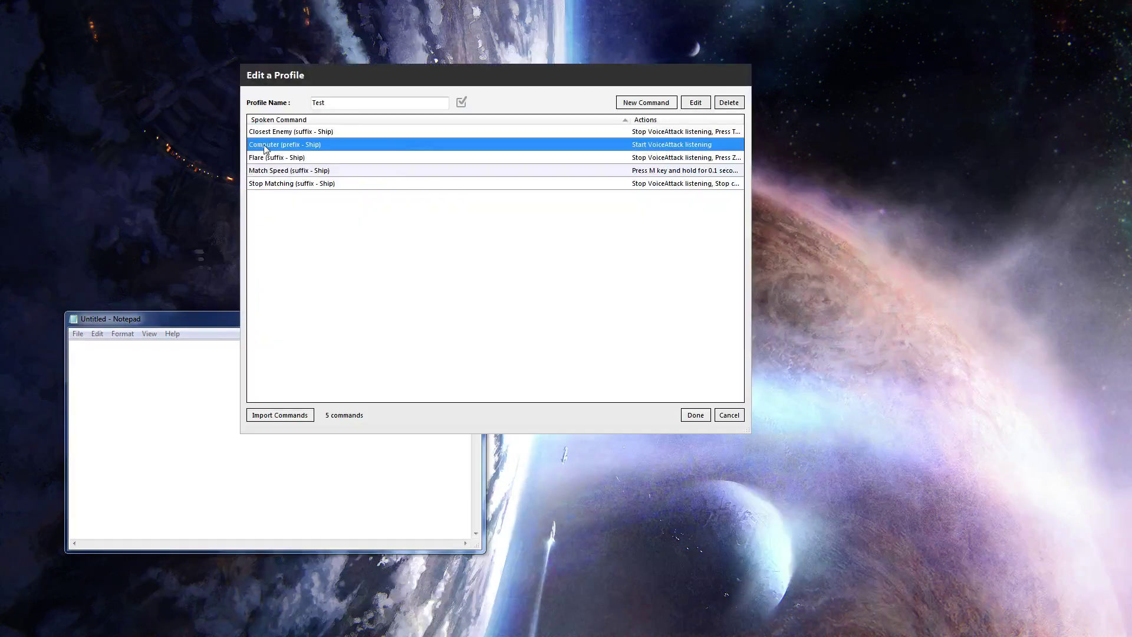
click(696, 415)
click(307, 414)
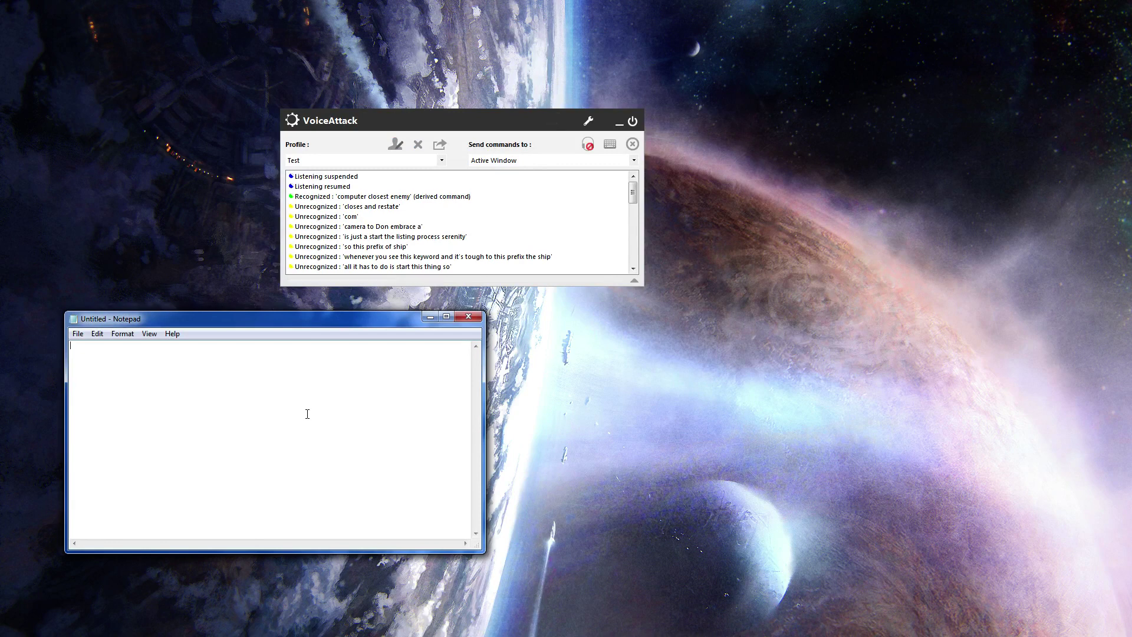
text(z)
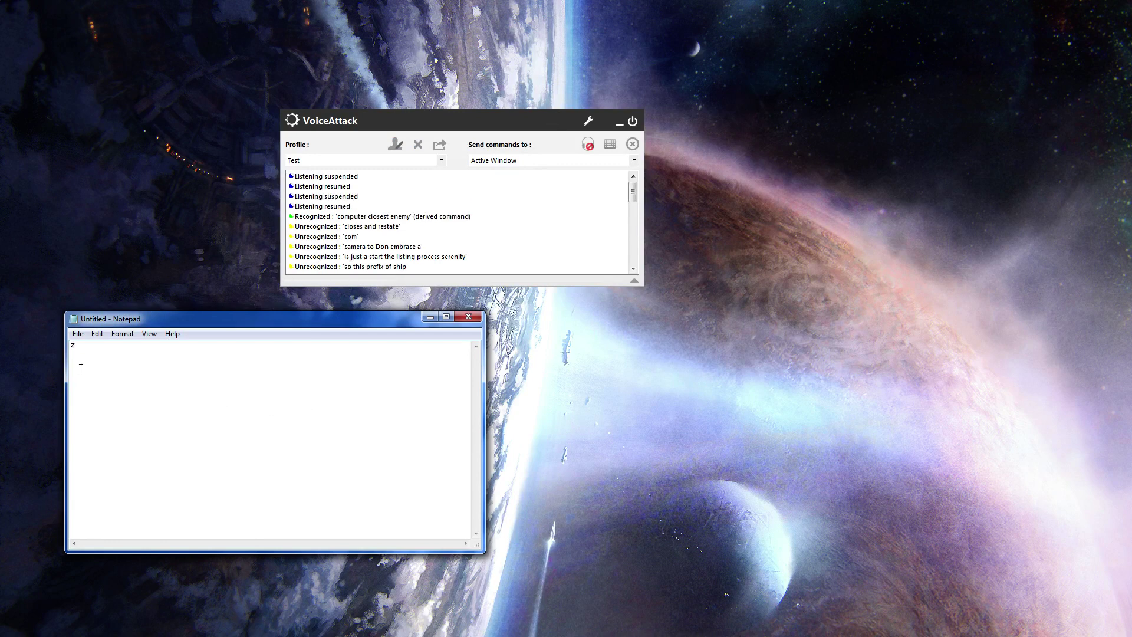
key(ctrl+a)
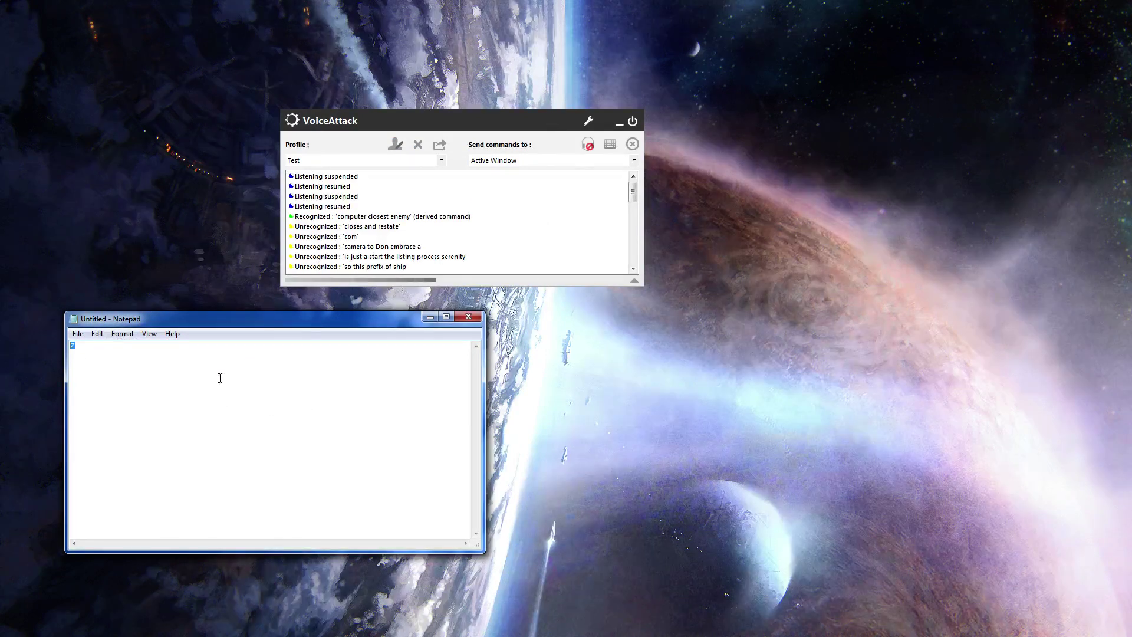
click(121, 349)
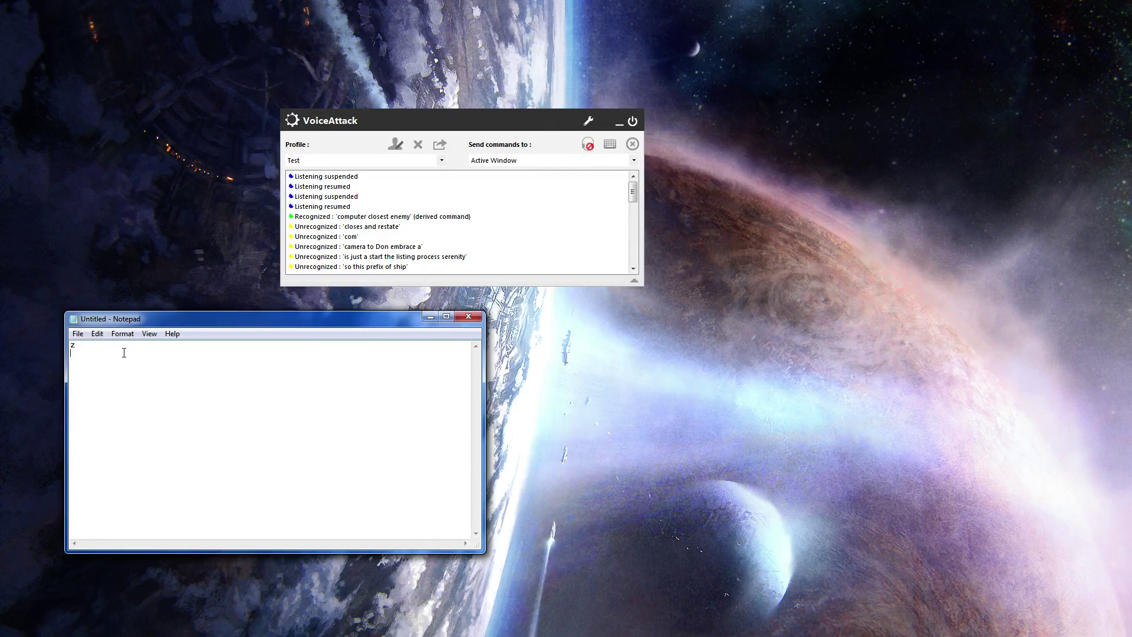
text(m)
double_click(71, 354)
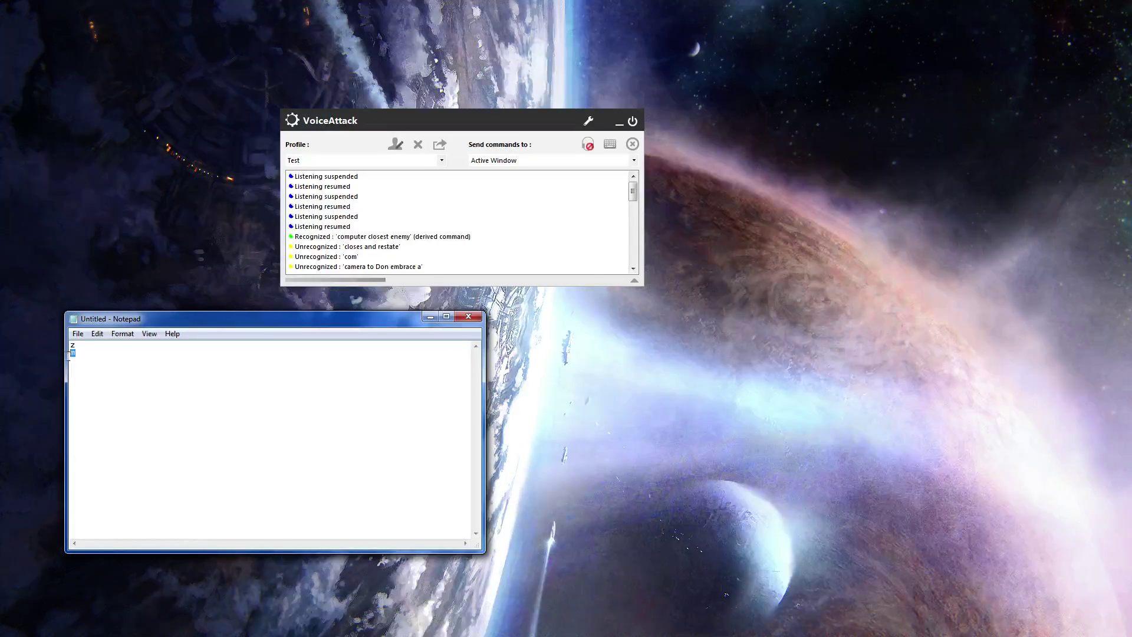
click(79, 354)
- Review the Match Speed command's action sequence and repeat options, keeping it a command suffix in the group "Ship"
click(396, 144)
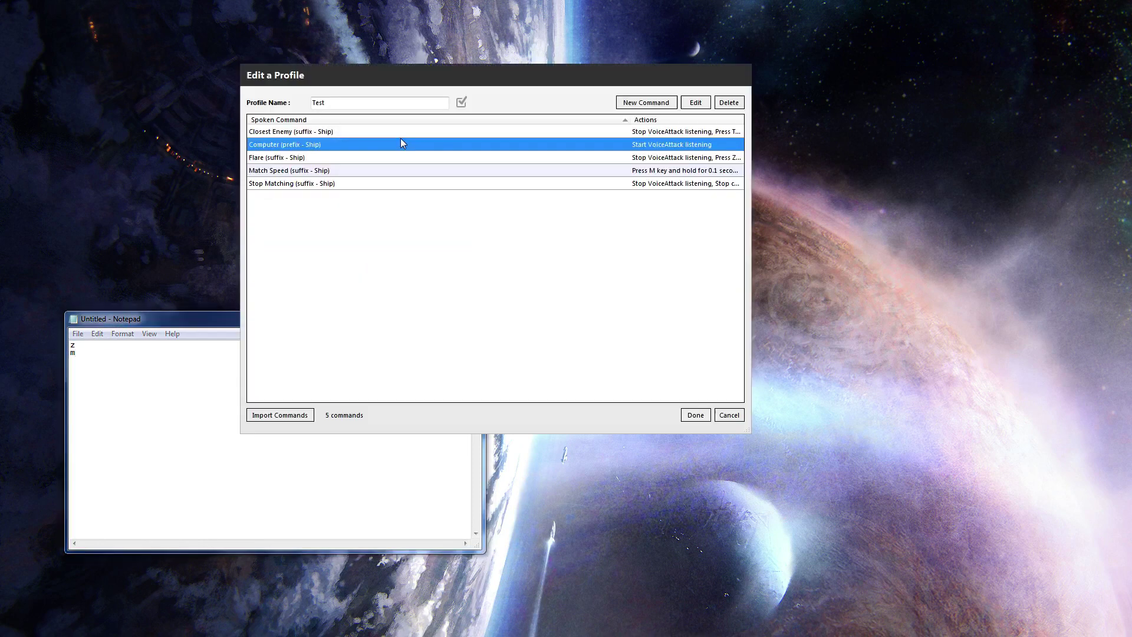
double_click(283, 170)
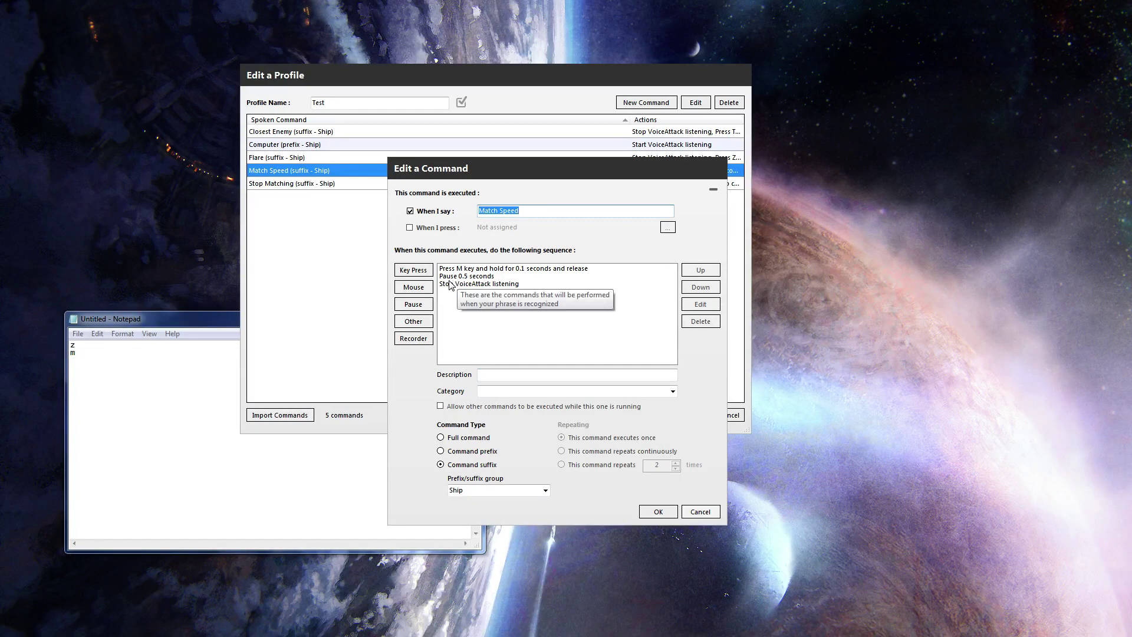
click(453, 439)
click(444, 464)
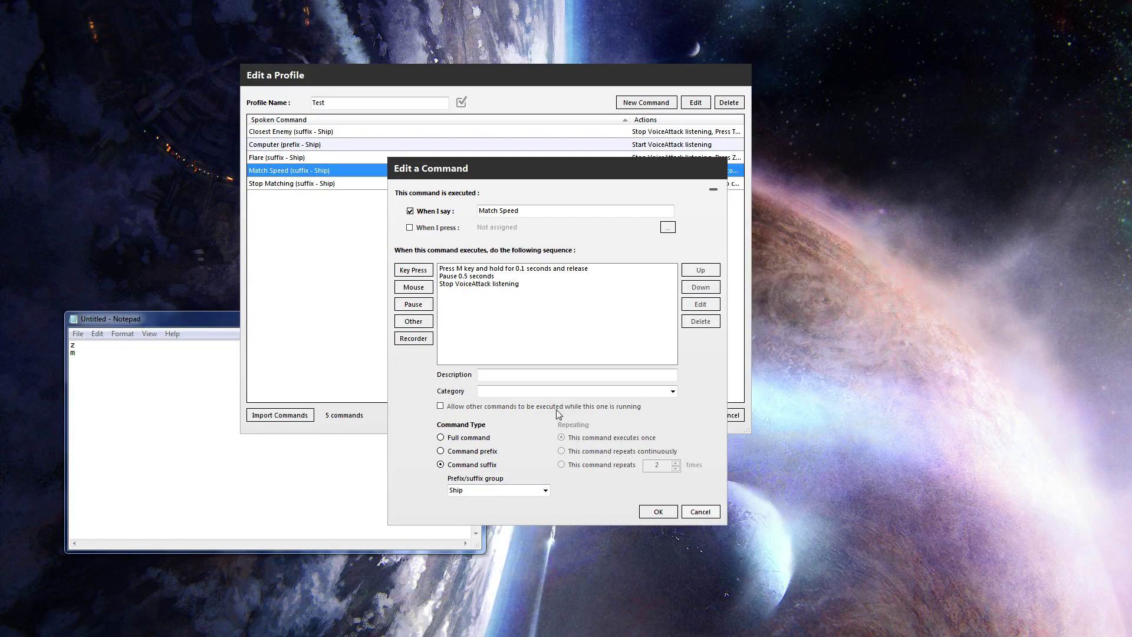
click(665, 517)
click(664, 517)
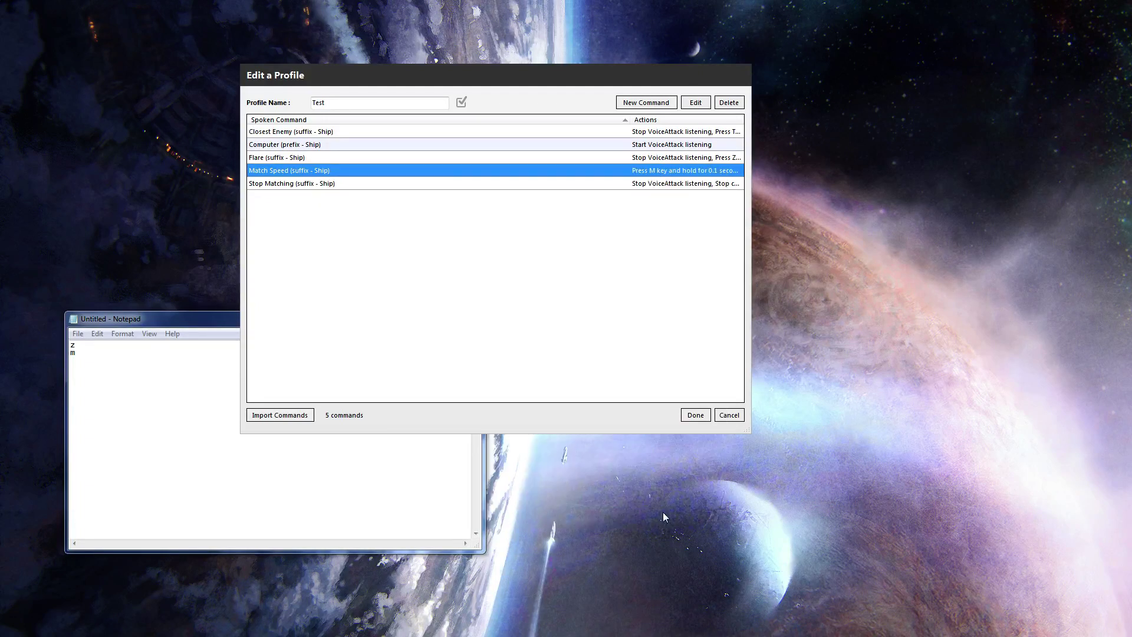
double_click(268, 171)
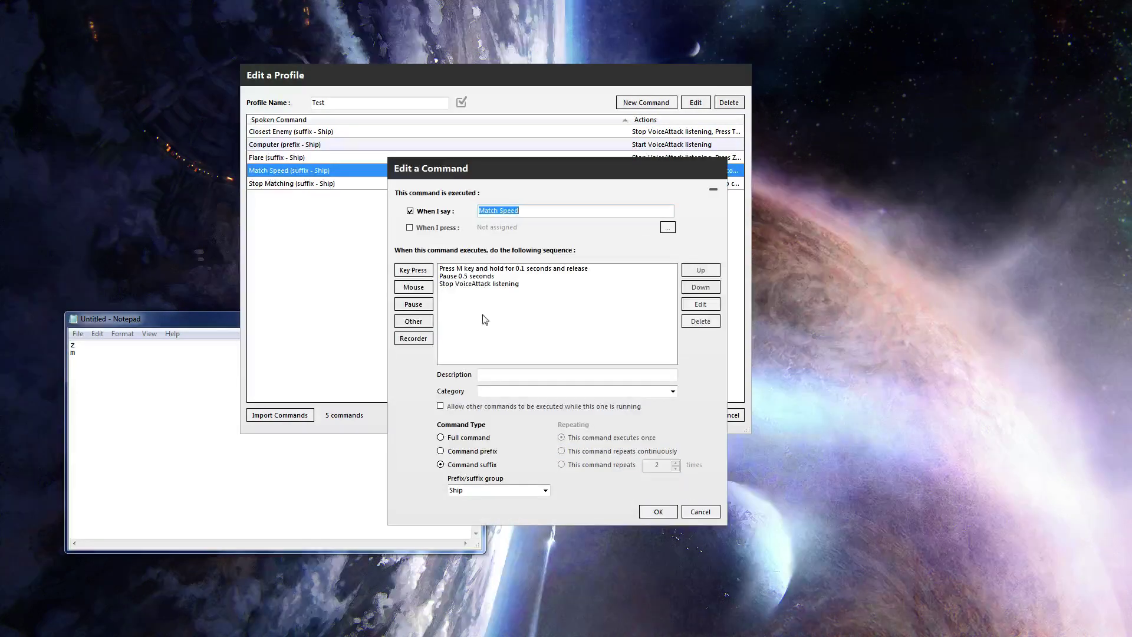
click(700, 511)
- Start a new command with the spoken phrase "NonVoiceCommand Matching Speed" and dismiss the chat notification
click(629, 106)
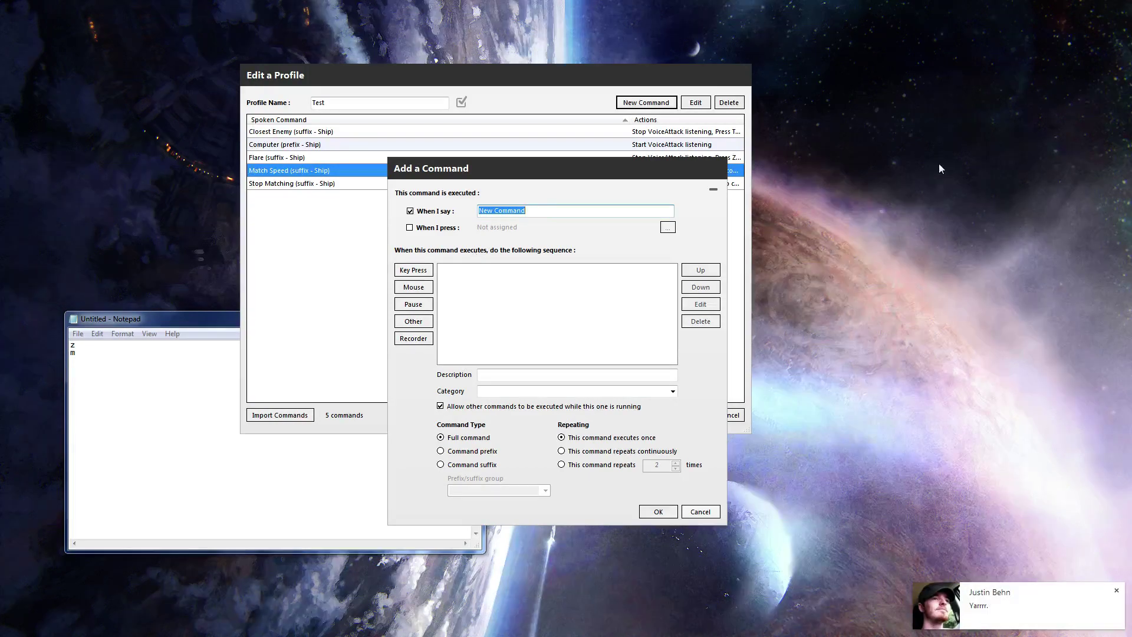
click(1116, 591)
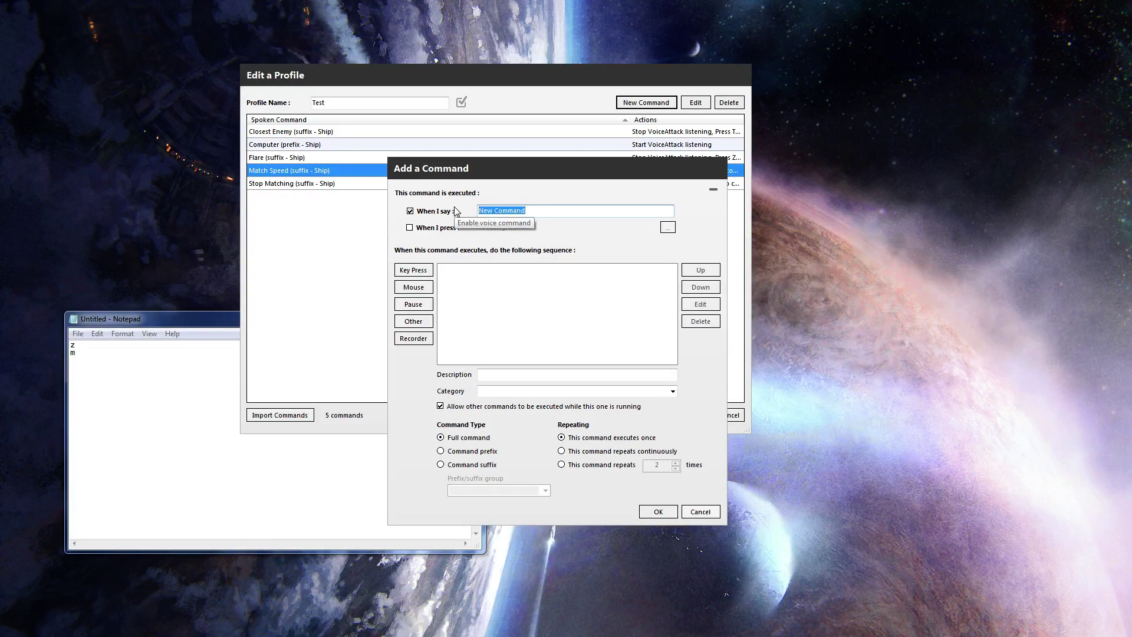
text(NonVoiceCommand Matching Speed)
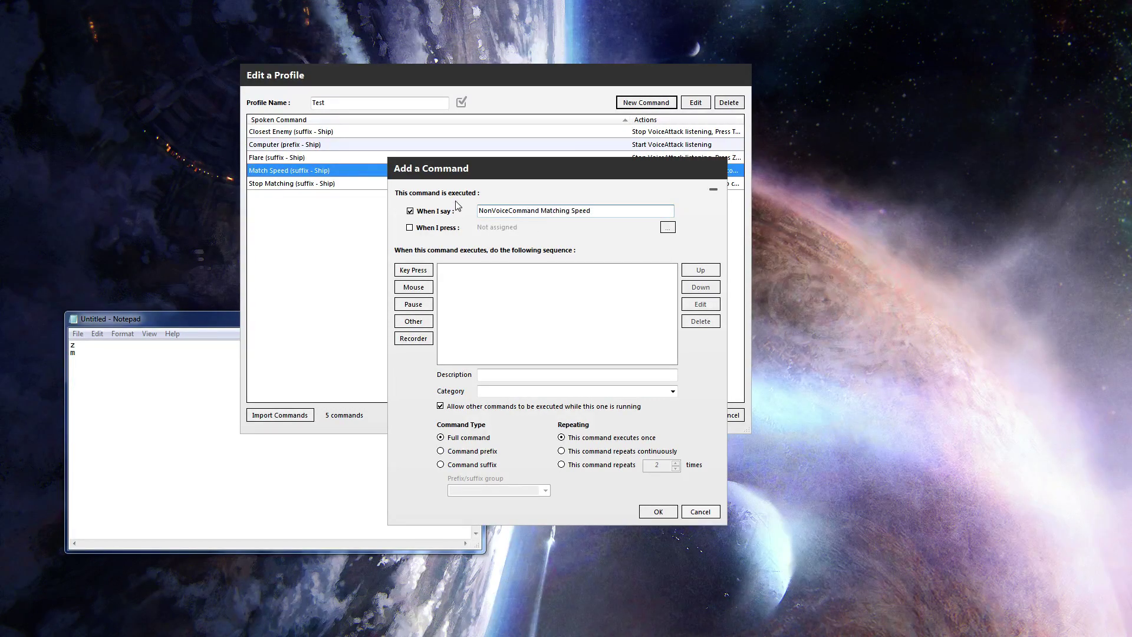
- Add an M key press held for 0.1 seconds to the NonVoiceCommand Matching Speed command and make it repeat continuously
click(414, 322)
click(460, 372)
click(414, 272)
key(m)
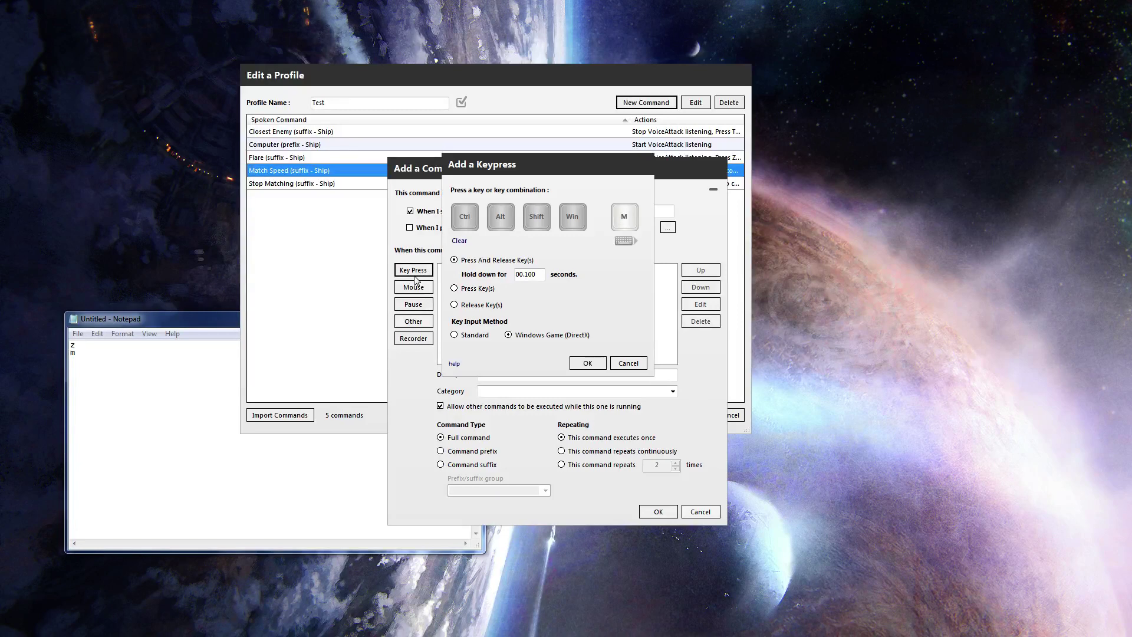
click(587, 363)
click(595, 451)
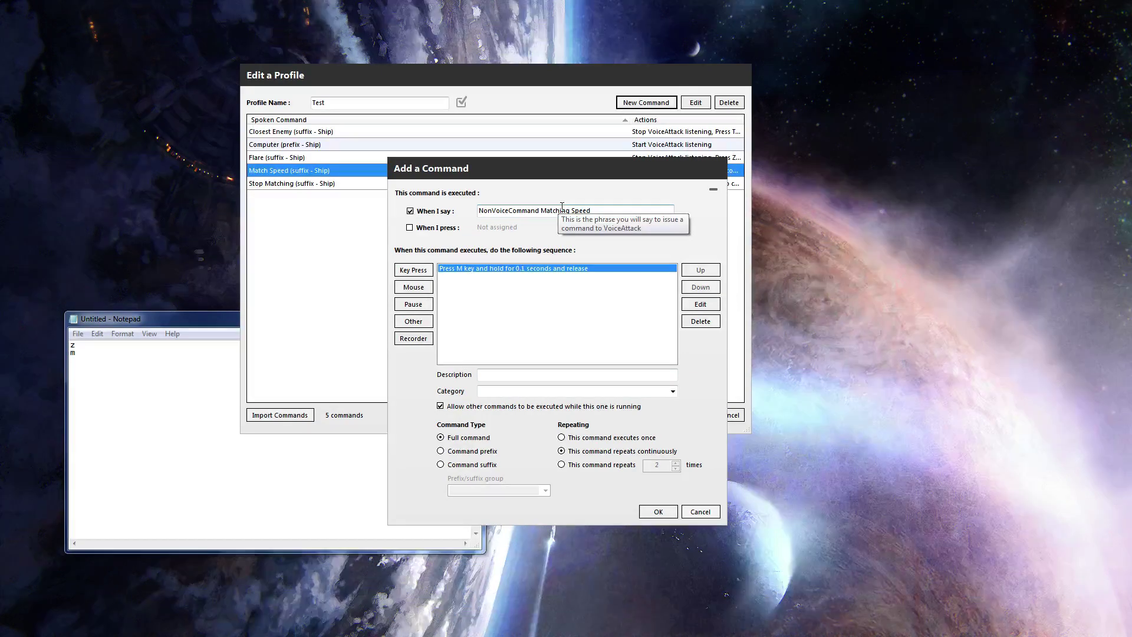
- Save the NonVoiceCommand Matching Speed command and start a new command with the spoken phrase "NonVoiceCommand Stop Matching"
drag(526, 177, 518, 138)
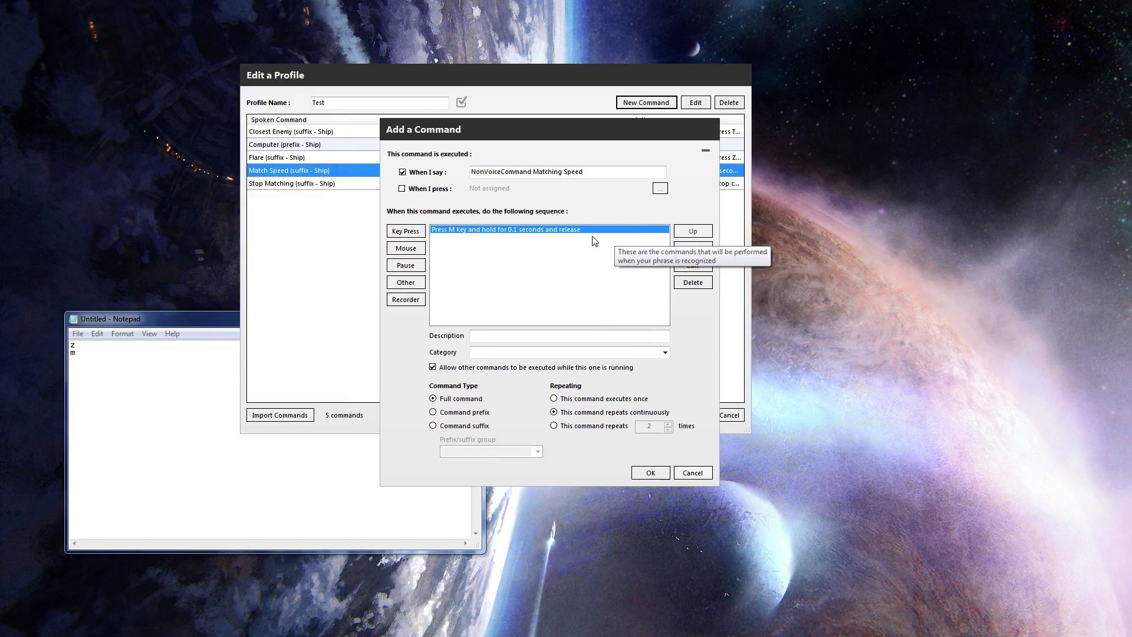
click(650, 473)
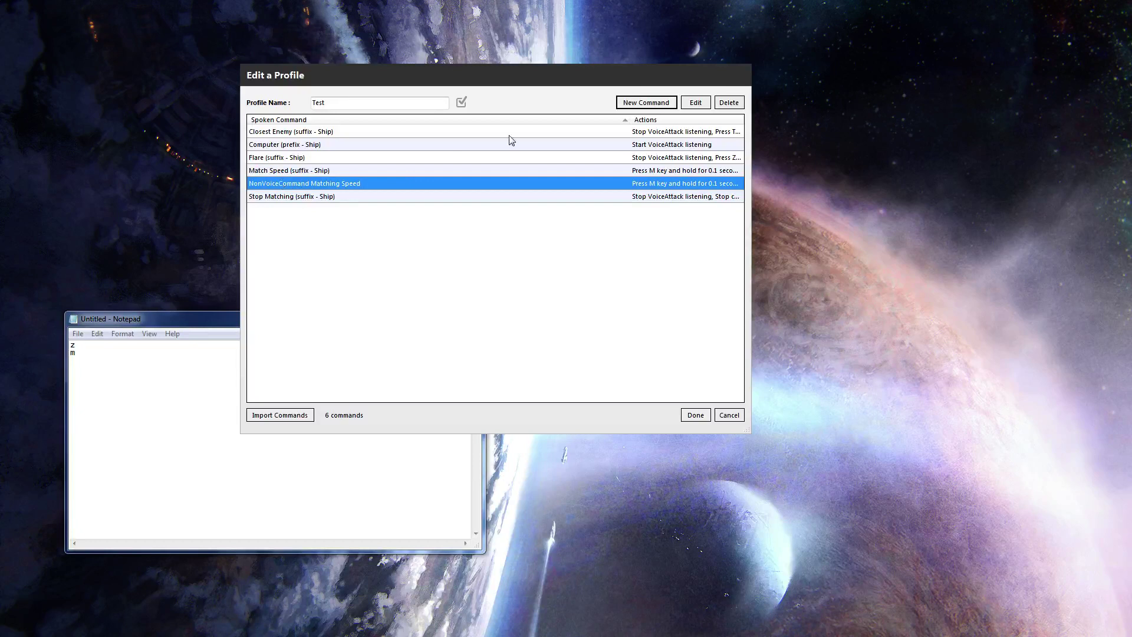
click(637, 103)
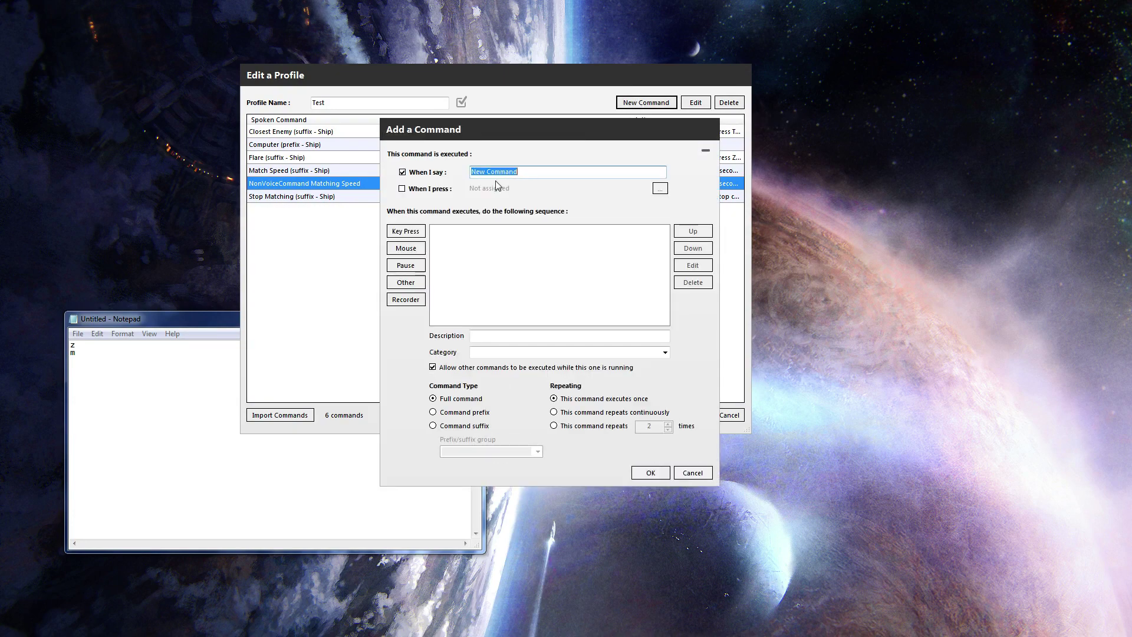
text(Non)
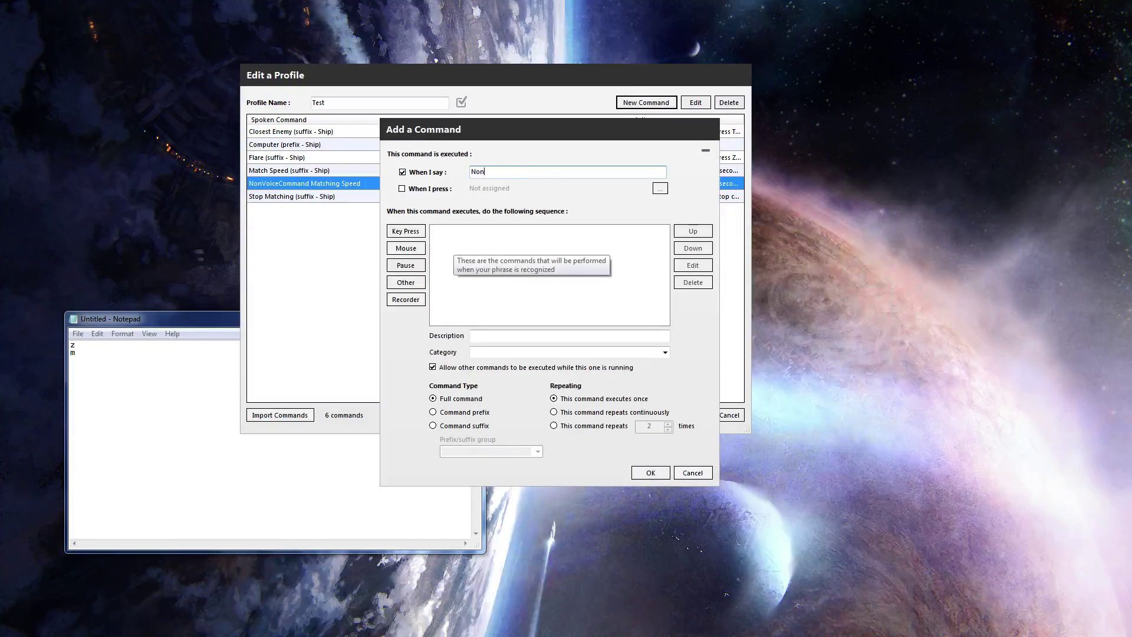
text(VoiceCommand Stop Matching)
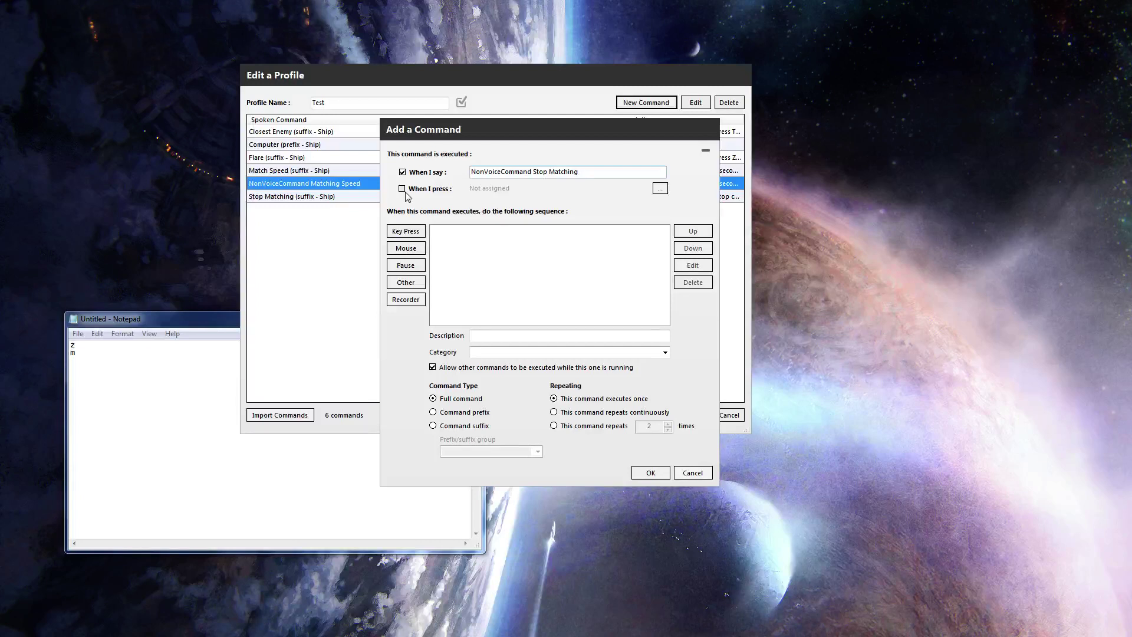
- Add a Stop Another Command action targeting NonVoiceCommand Matching Speed to the NonVoiceCommand Stop Matching command and save it
click(405, 282)
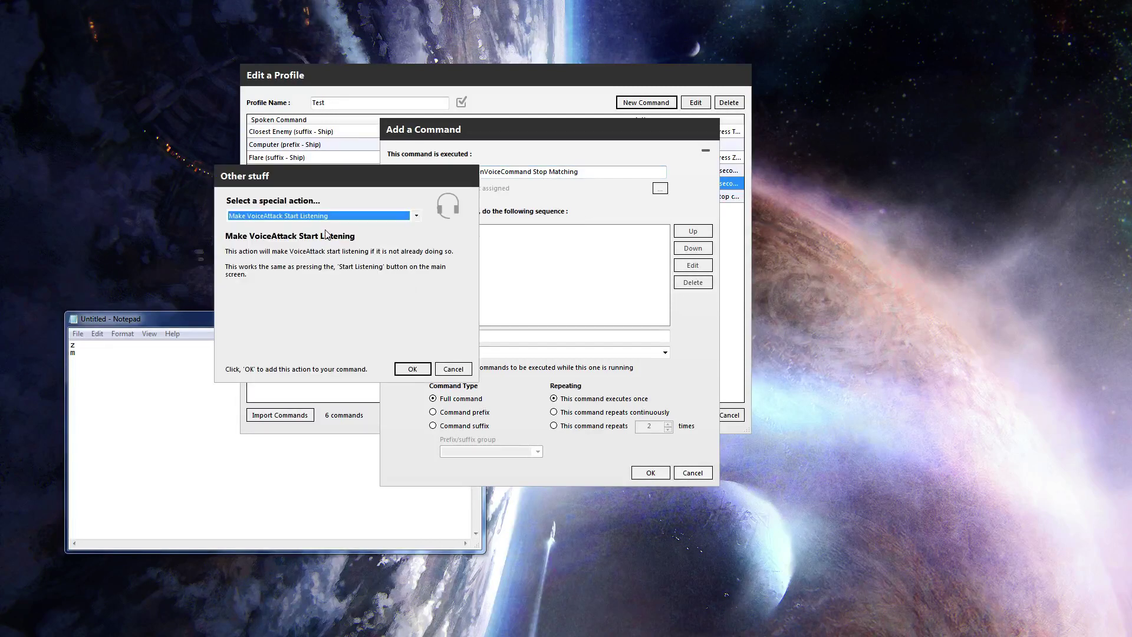
click(287, 217)
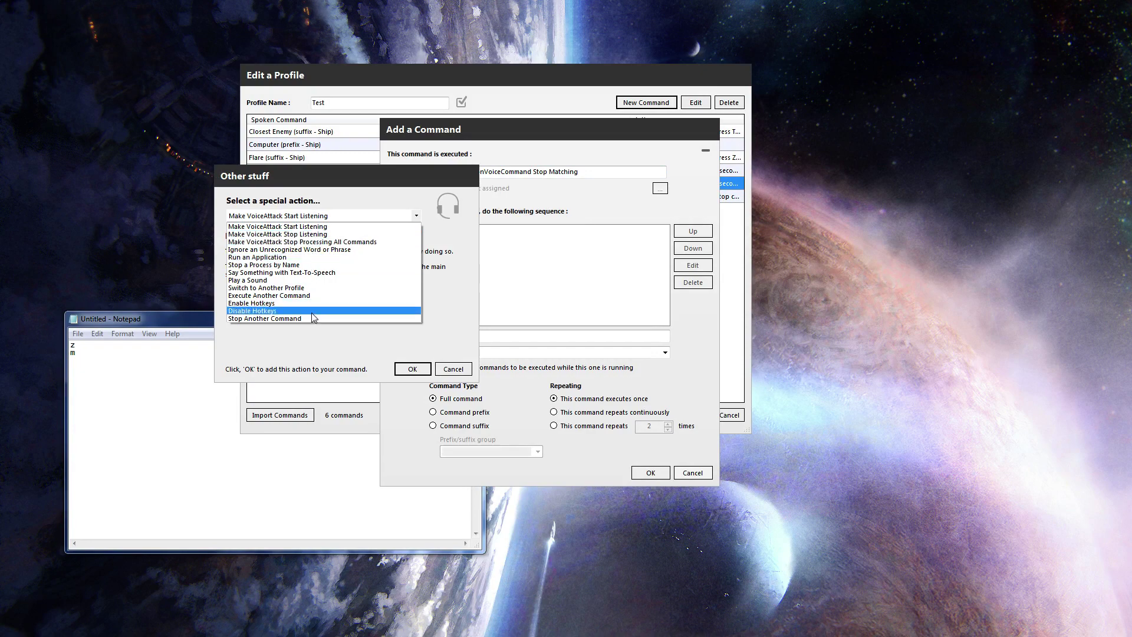
click(277, 319)
click(282, 281)
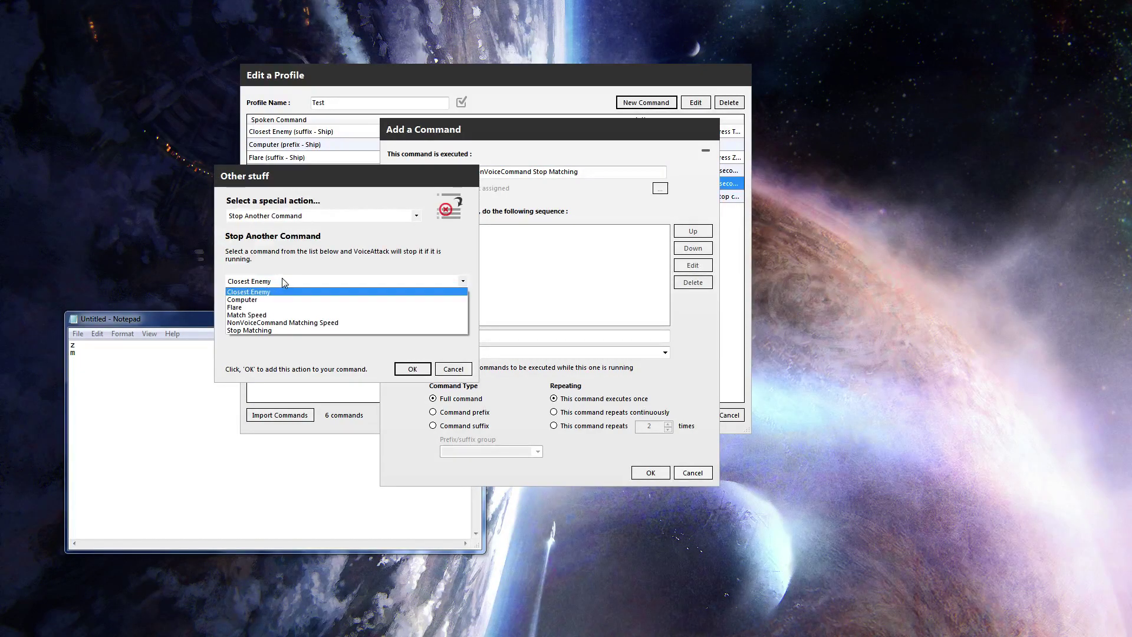
click(301, 322)
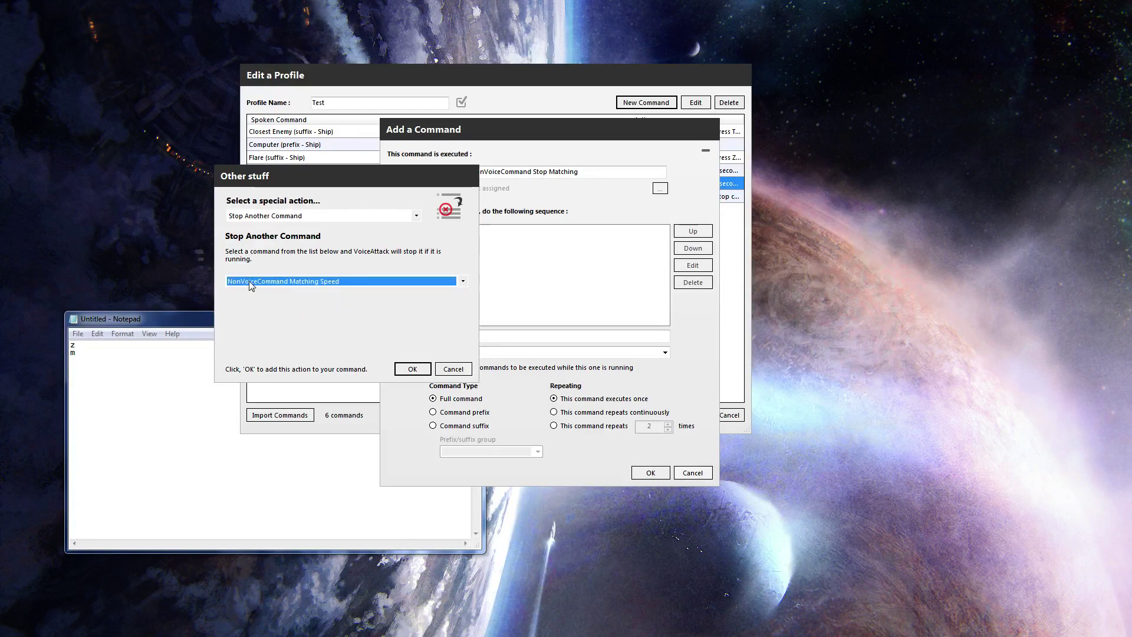
click(413, 369)
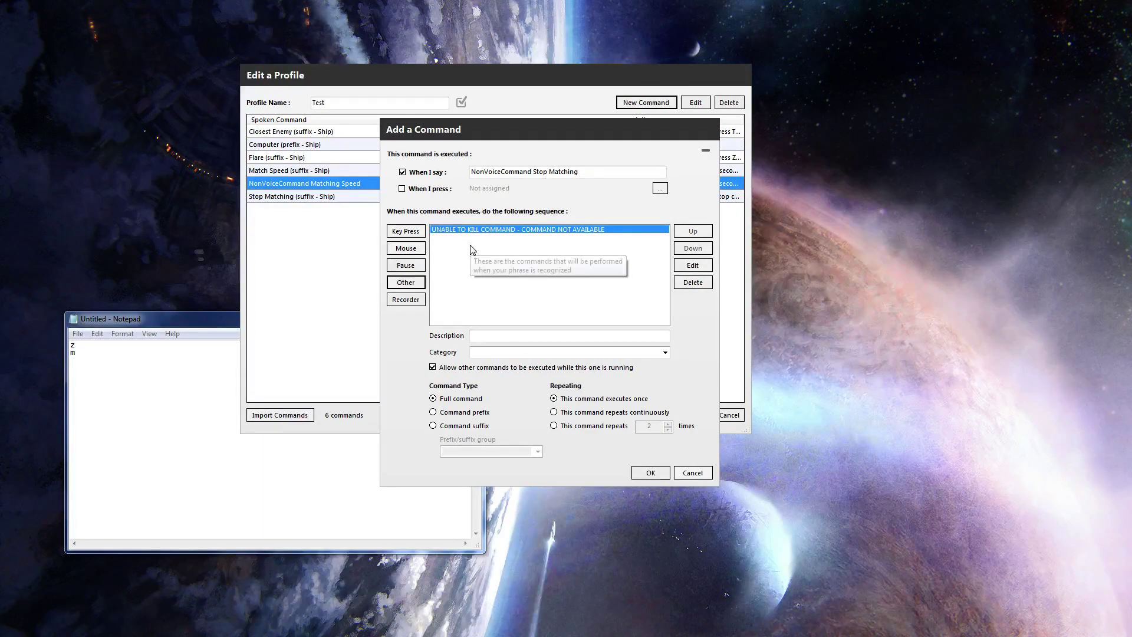
click(651, 473)
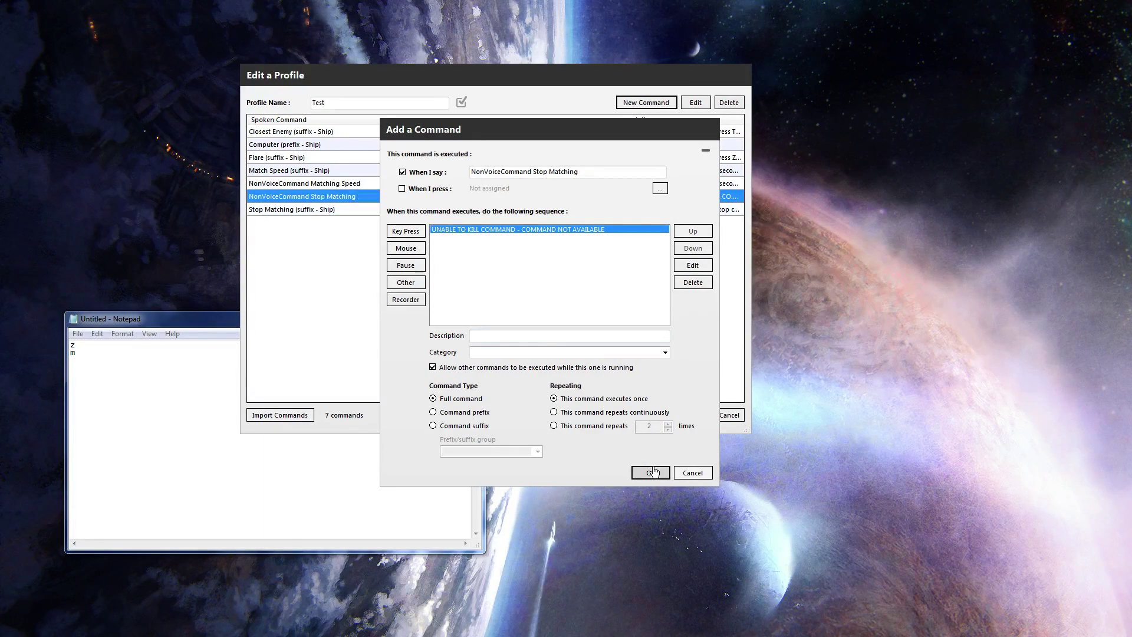
- Save the Test profile, then reopen it to check the action sequence of the NonVoiceCommand Stop Matching command
click(696, 416)
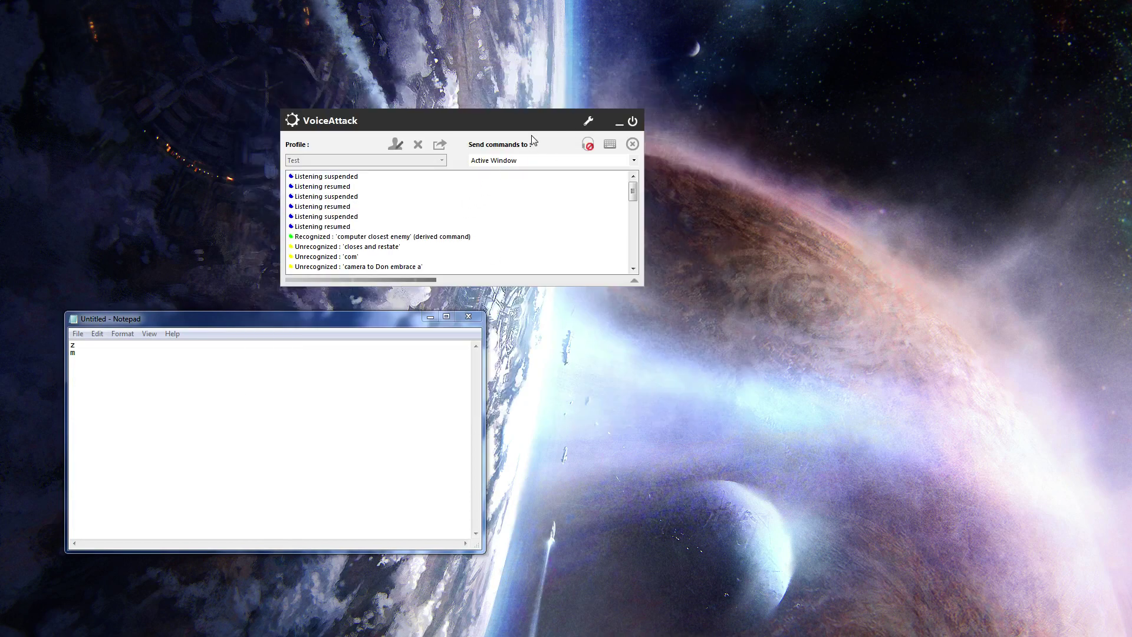
click(397, 145)
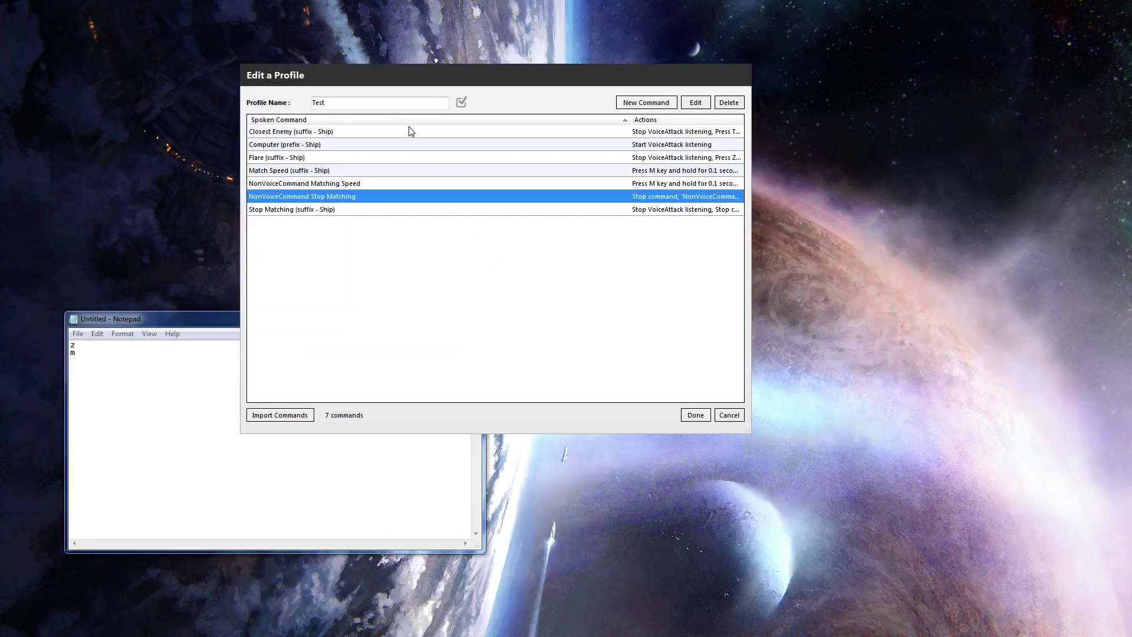
double_click(283, 196)
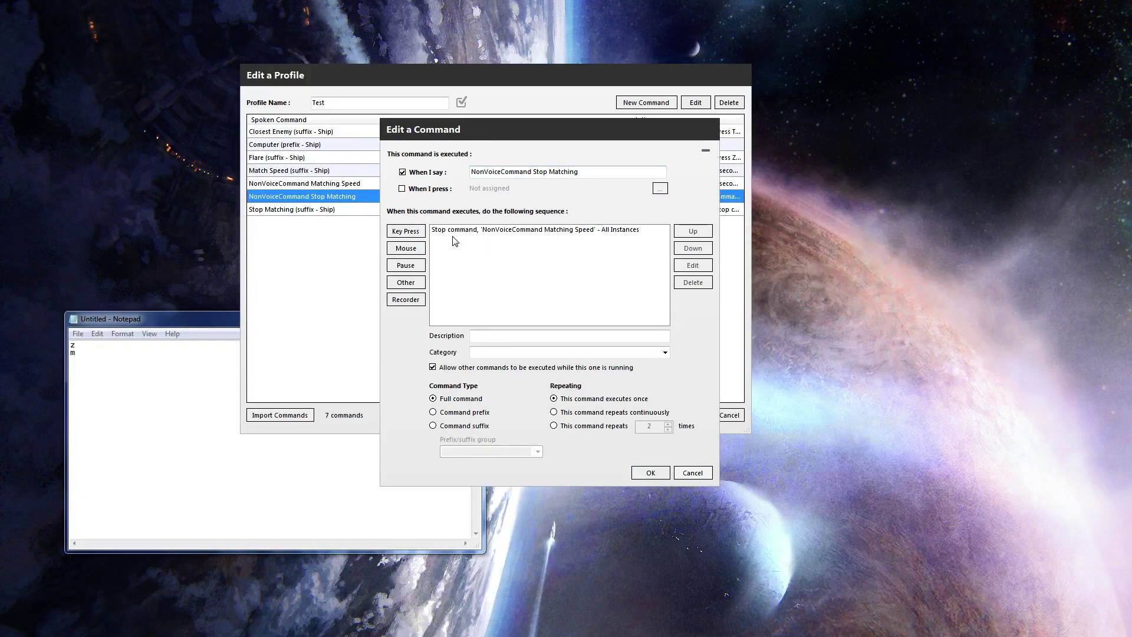
click(700, 475)
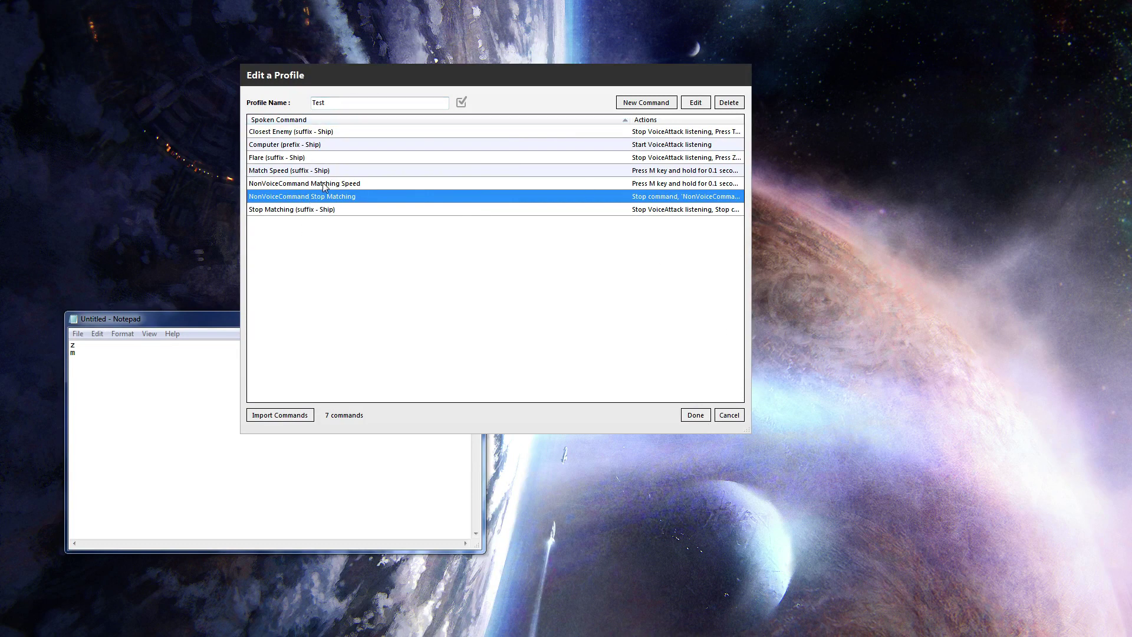
- Delete the M key press and the 0.5-second pause from the Match Speed command's action sequence
click(305, 184)
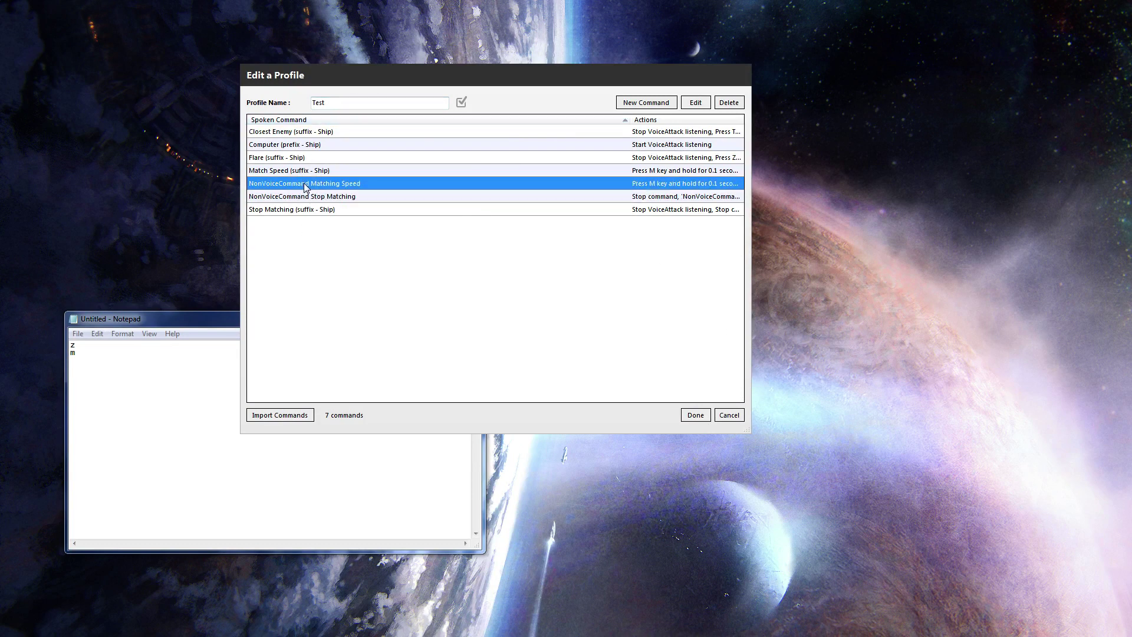
click(269, 172)
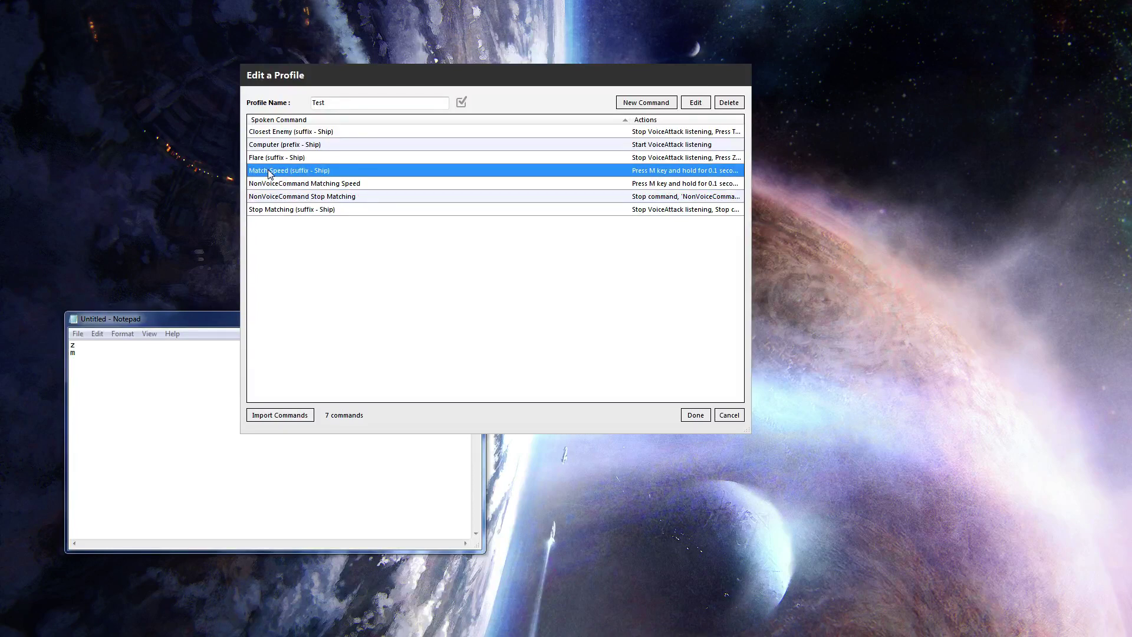
double_click(269, 172)
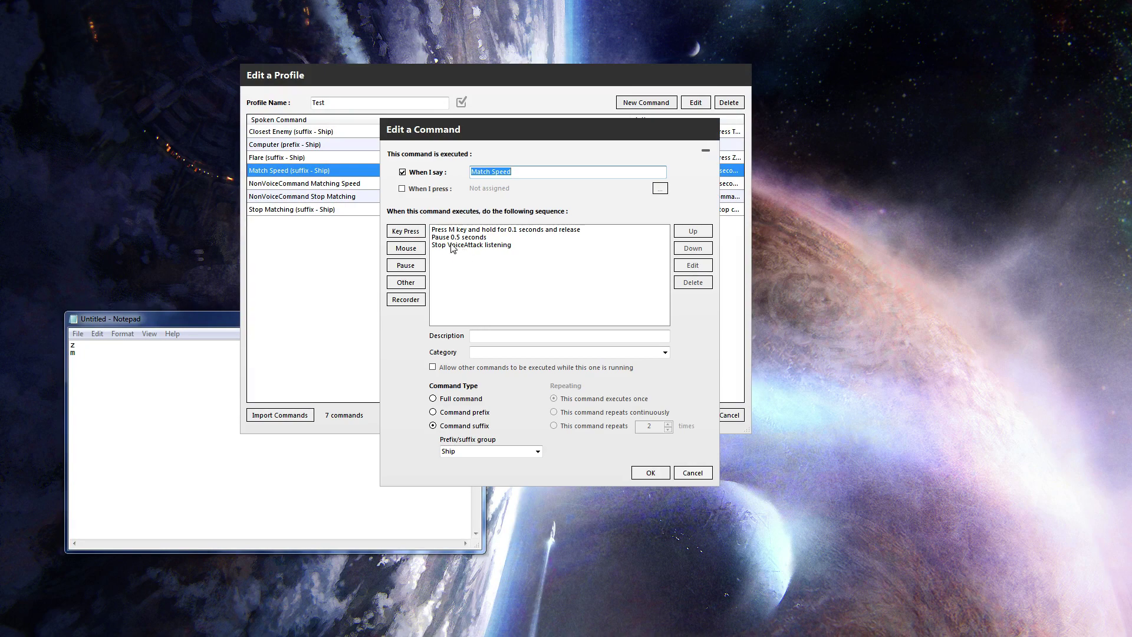
click(466, 230)
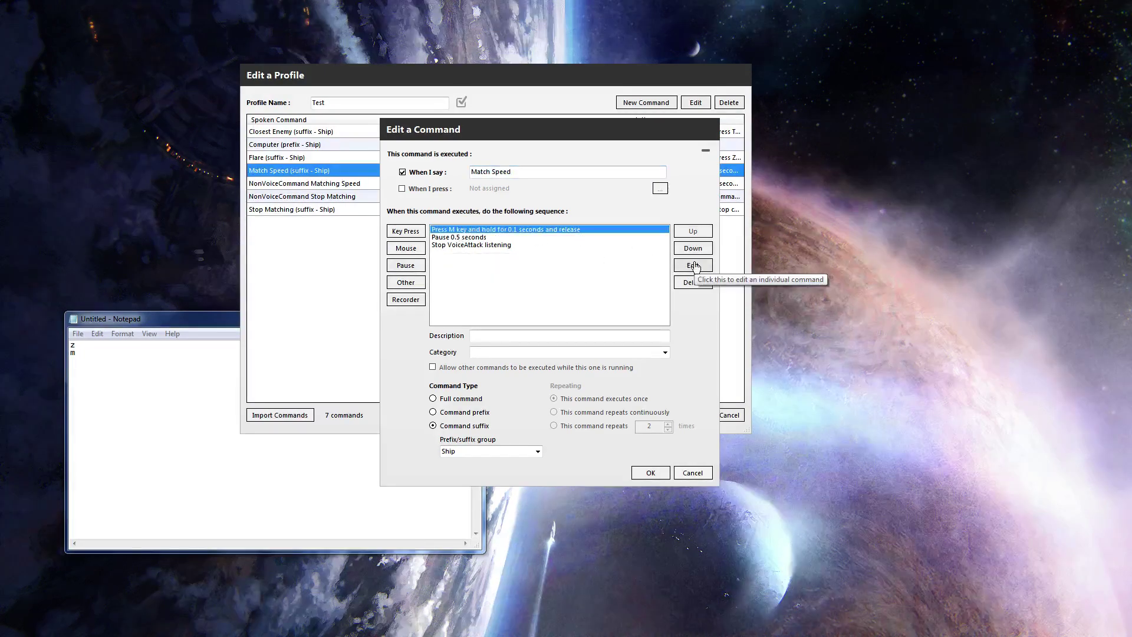
click(695, 283)
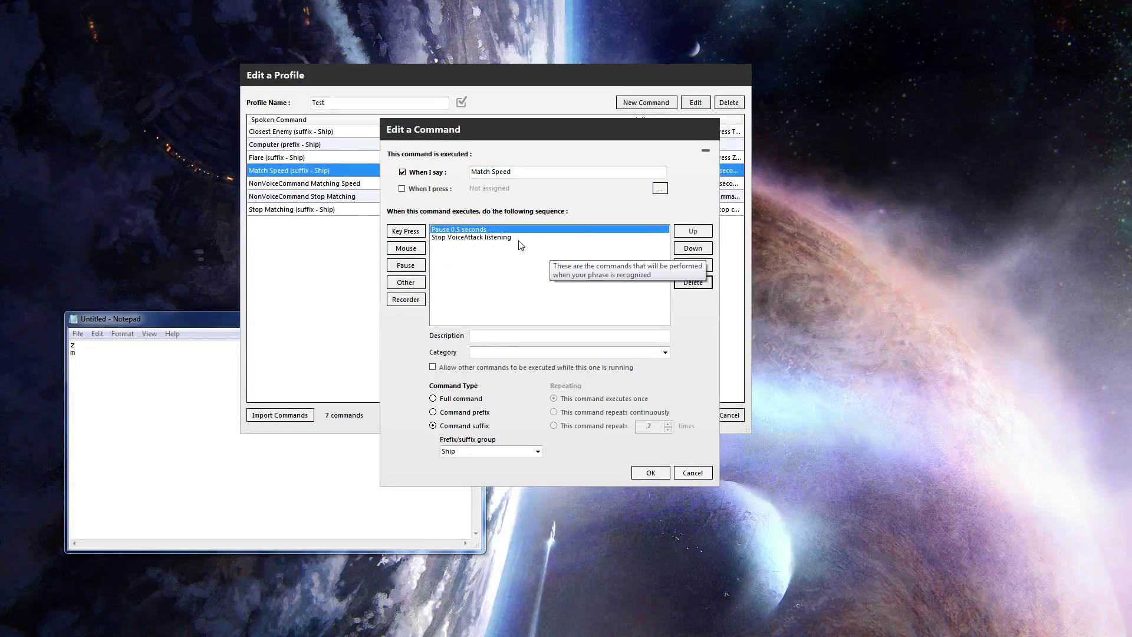
click(694, 283)
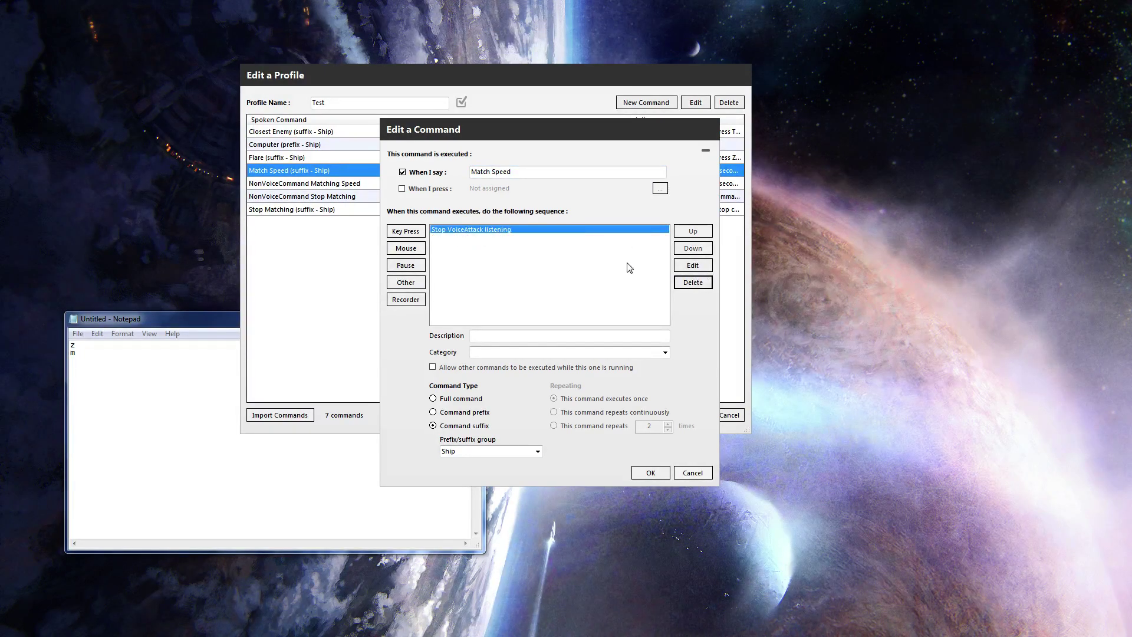
- Make Match Speed execute the NonVoiceCommand Matching Speed command without waiting for it to complete, and save the command
click(407, 284)
click(311, 217)
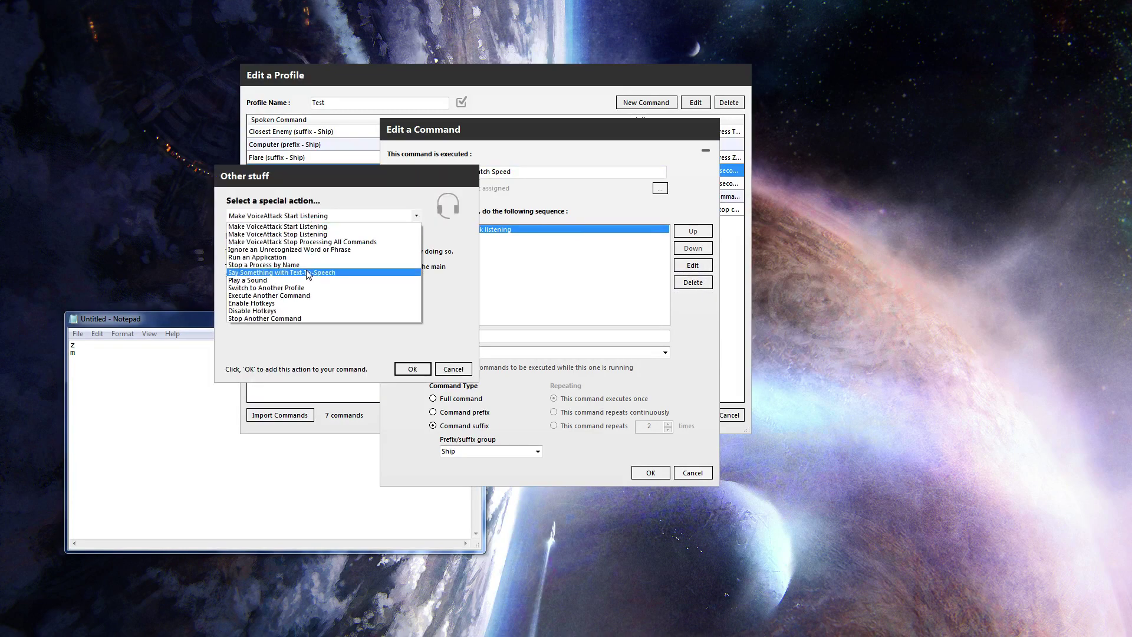
click(258, 296)
click(268, 282)
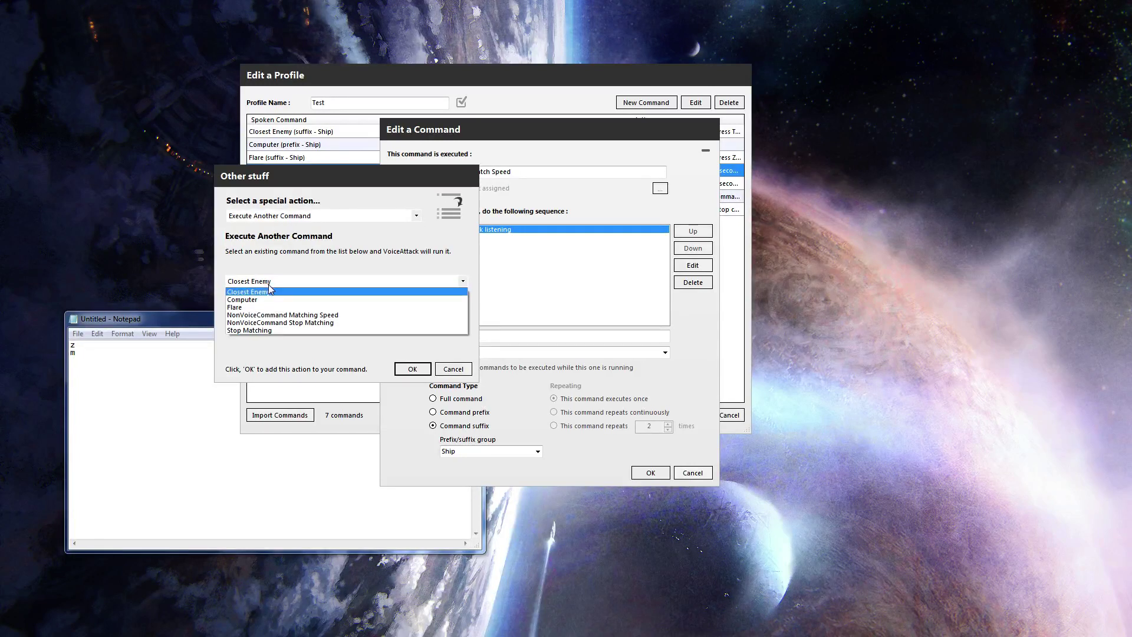
click(276, 316)
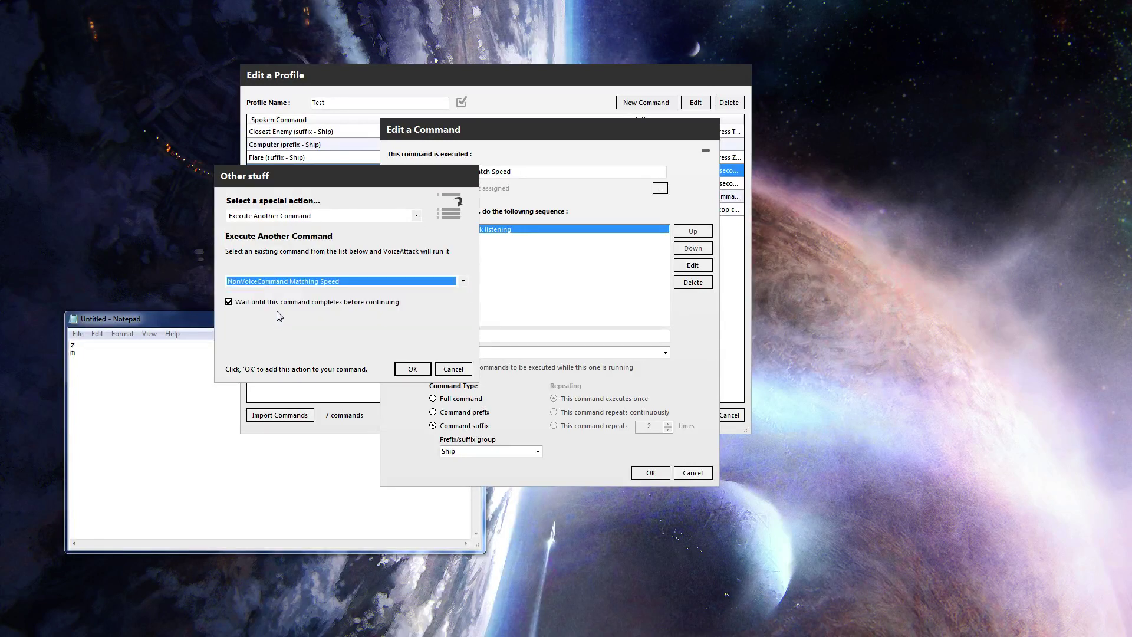
click(230, 303)
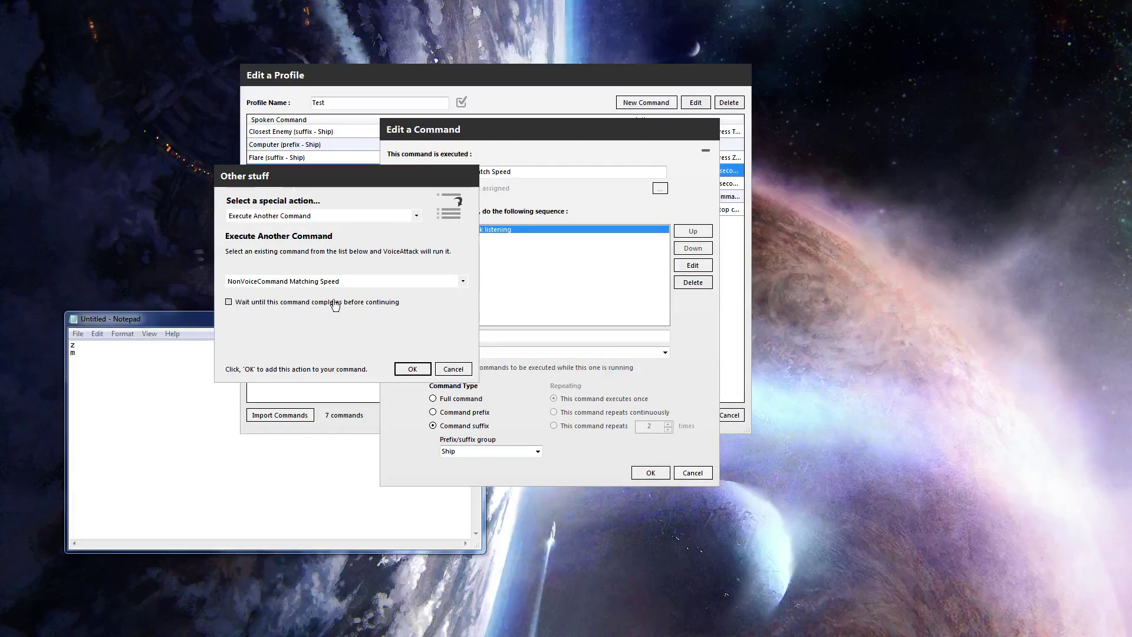
click(407, 368)
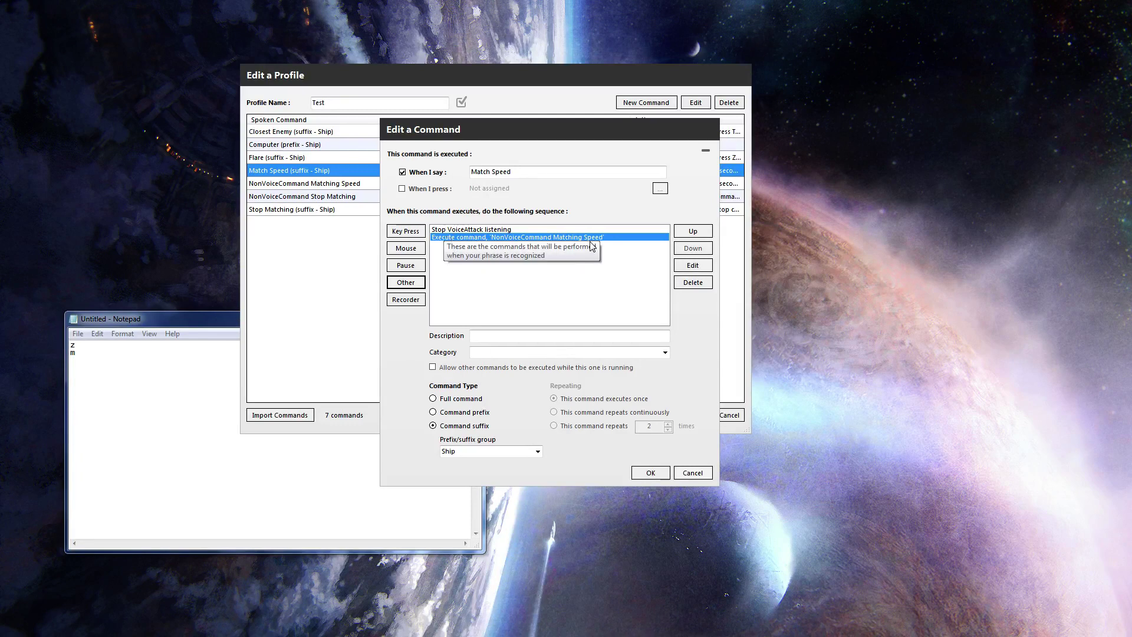
click(651, 473)
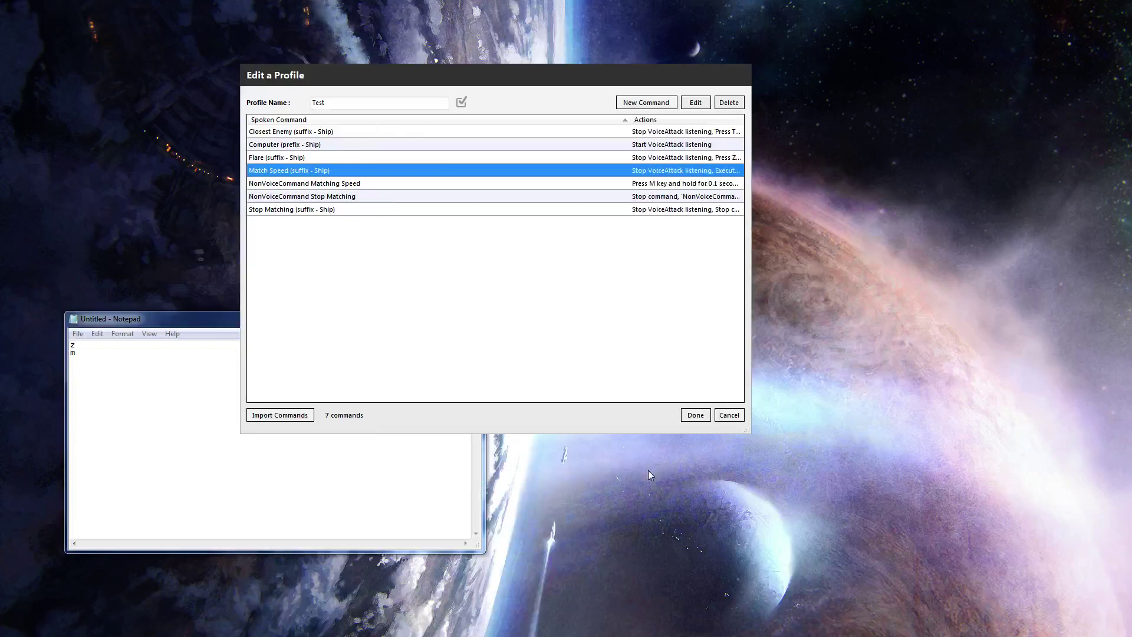
- Add a Stop Another Command action targeting NonVoiceCommand Matching Speed to the Stop Matching command and save the command
double_click(278, 210)
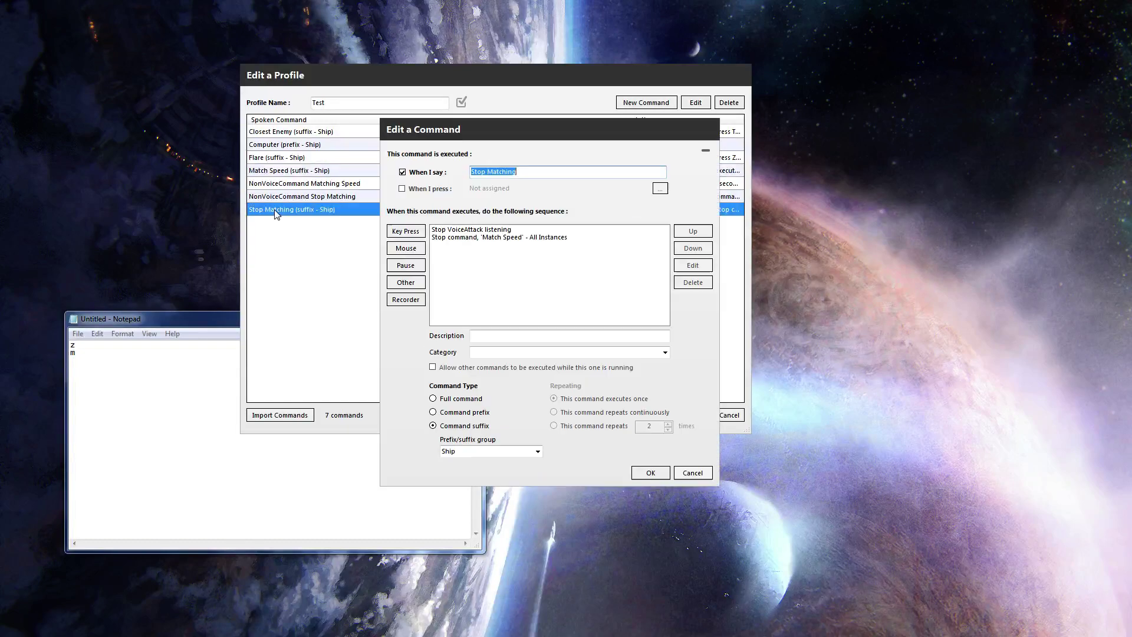
click(483, 238)
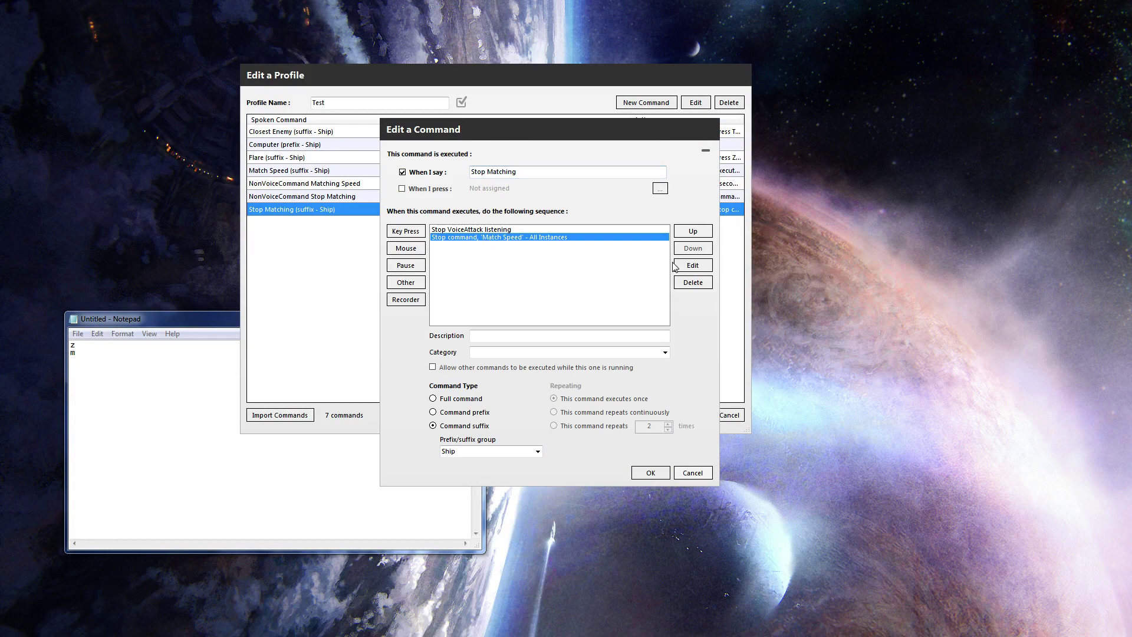
click(406, 282)
click(270, 217)
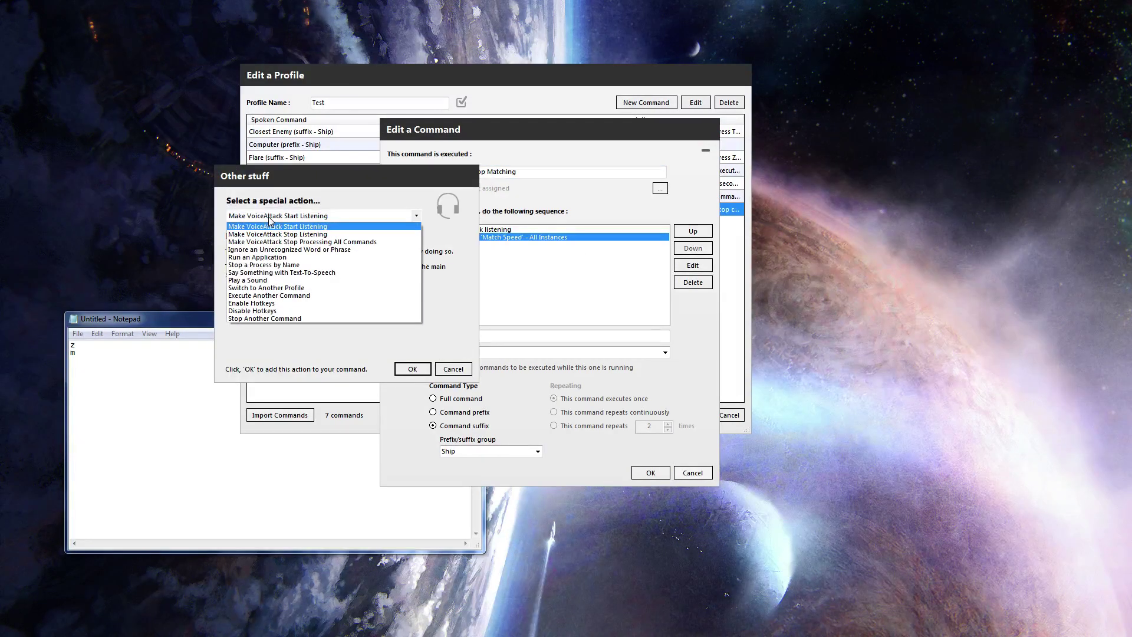
click(270, 226)
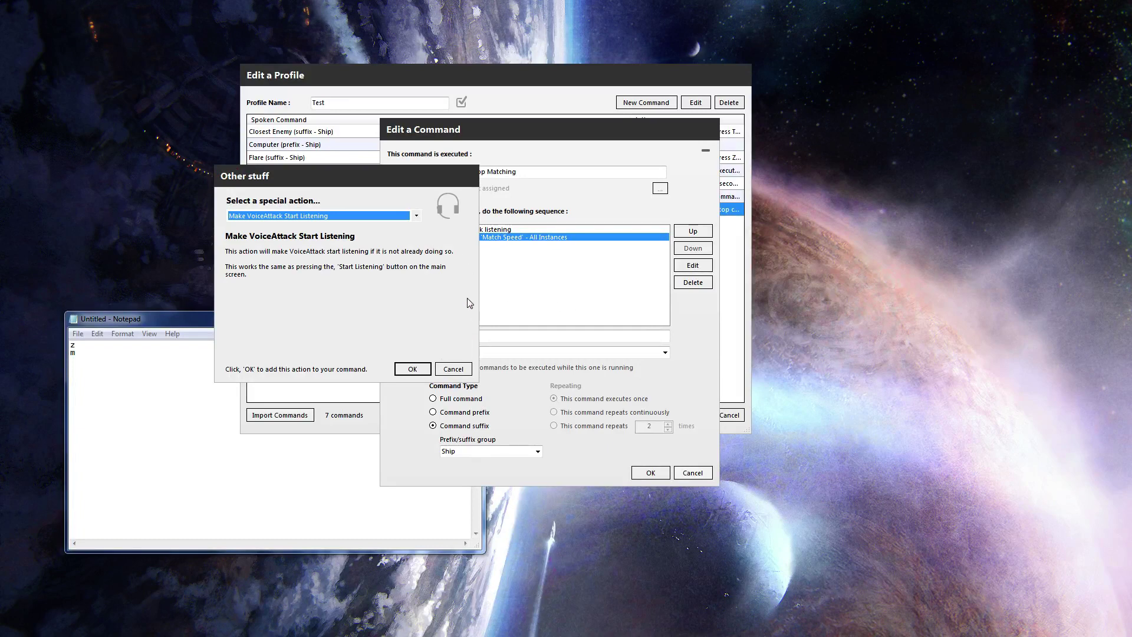
click(311, 218)
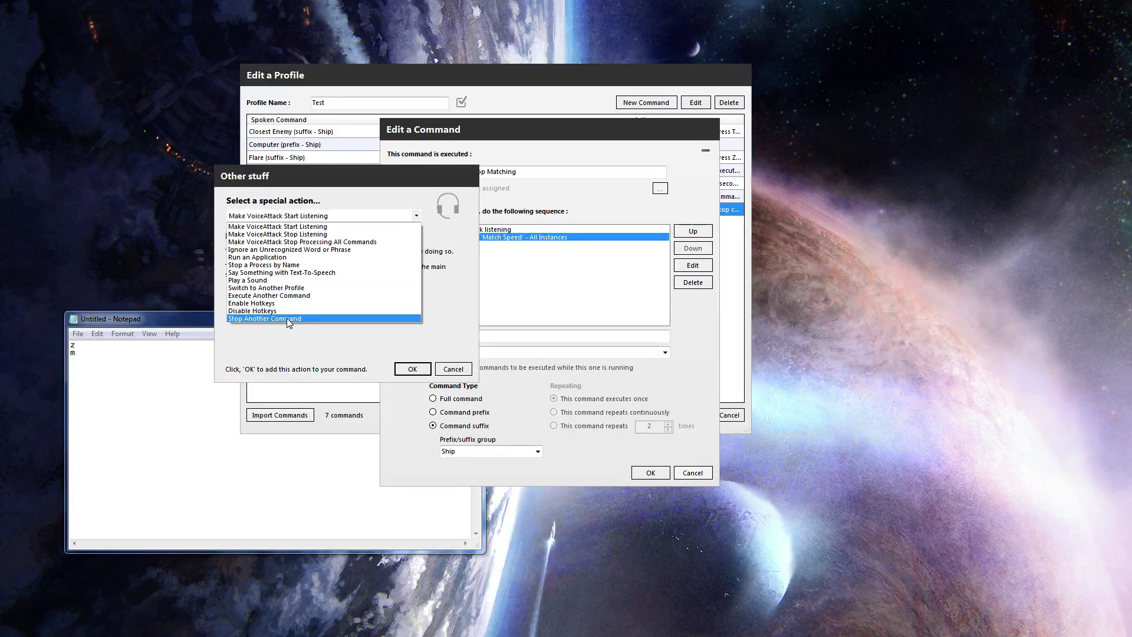
click(287, 318)
click(291, 283)
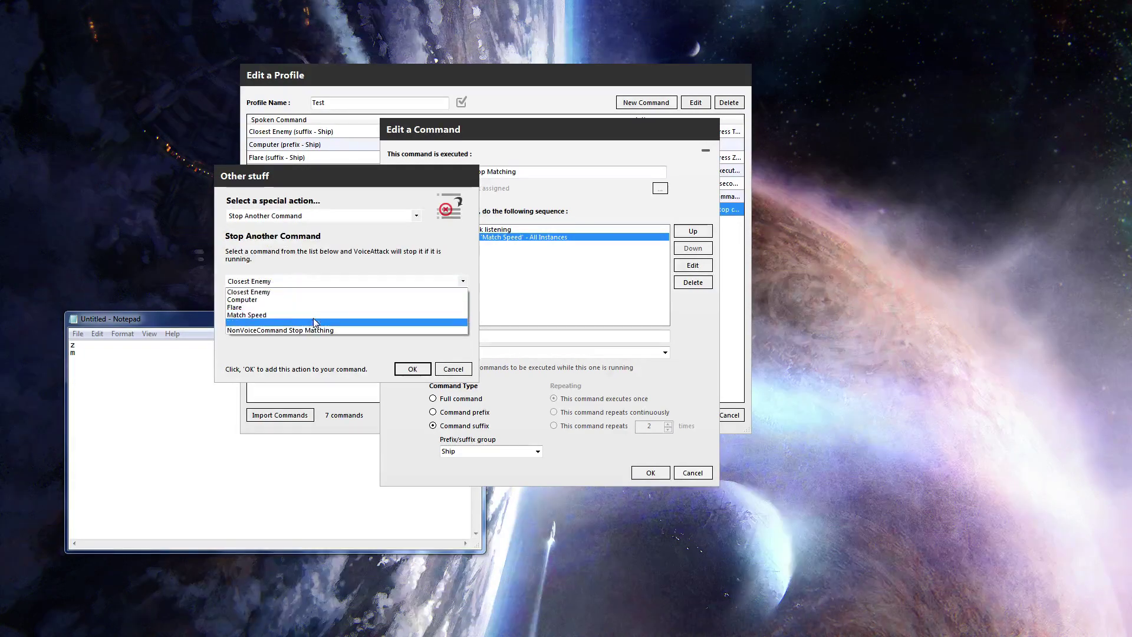
click(344, 331)
click(330, 284)
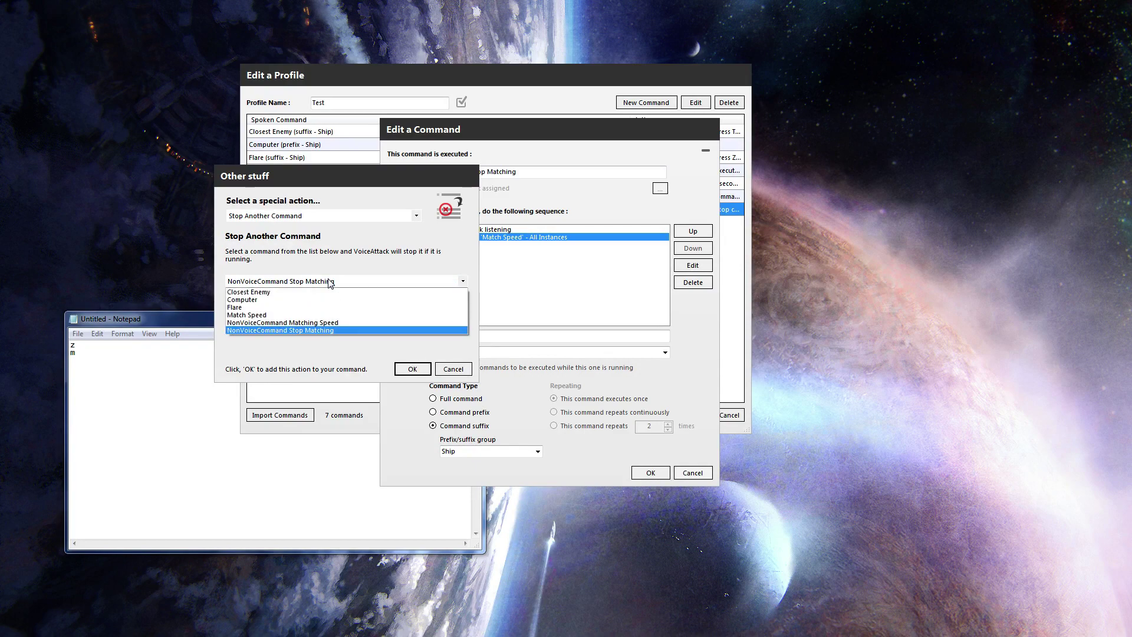
click(284, 322)
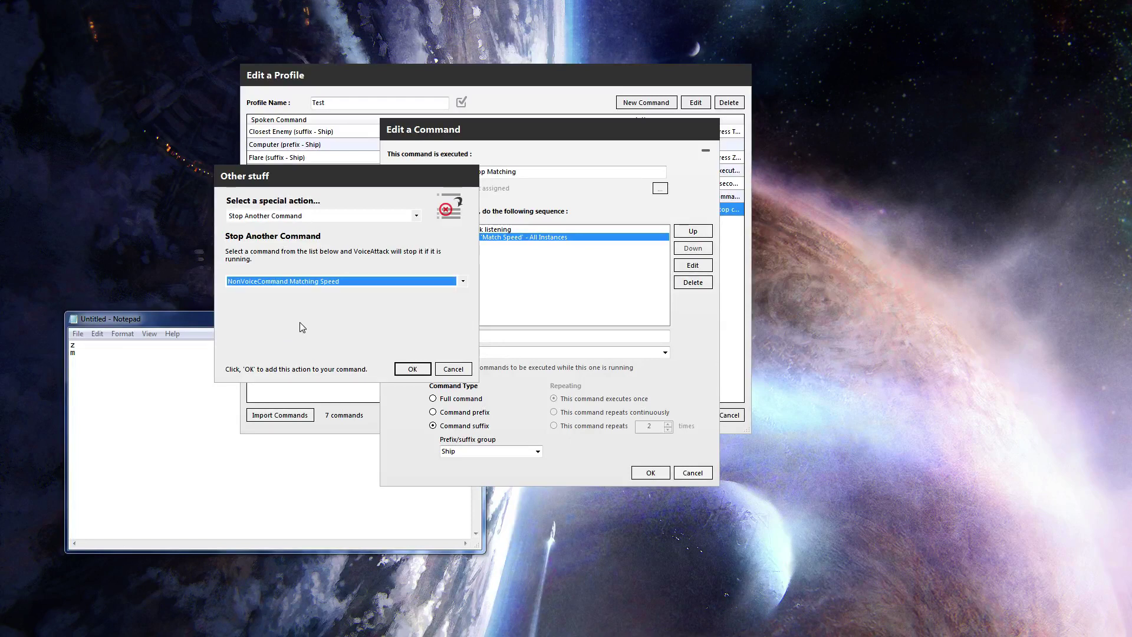
click(412, 368)
click(651, 473)
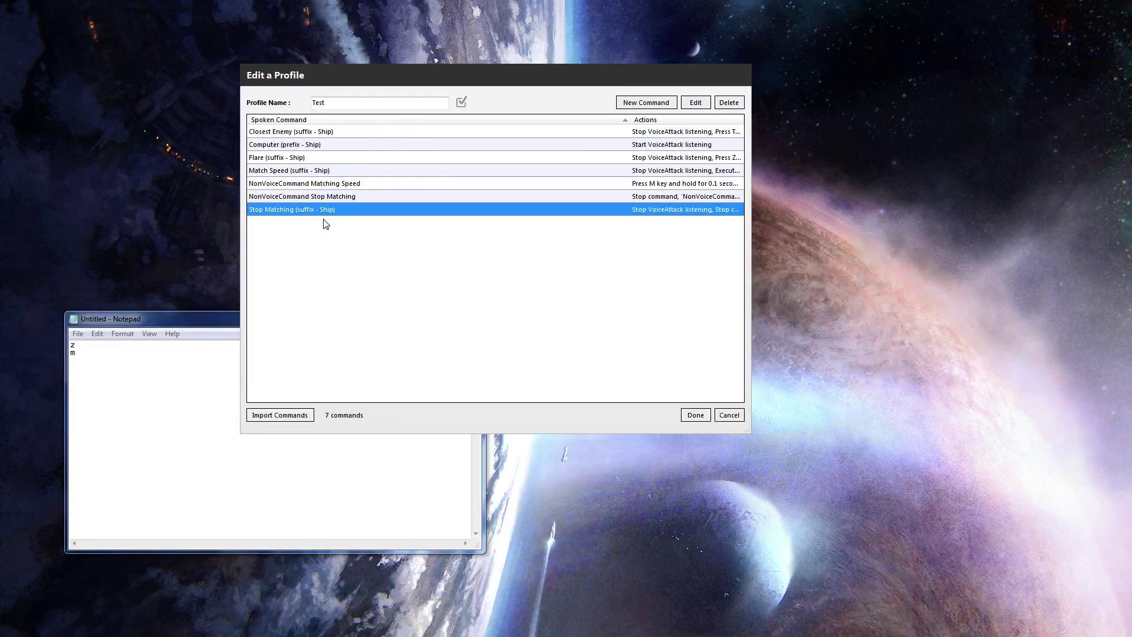
- Delete the NonVoiceCommand Stop Matching command from the Test profile and save the profile
click(324, 196)
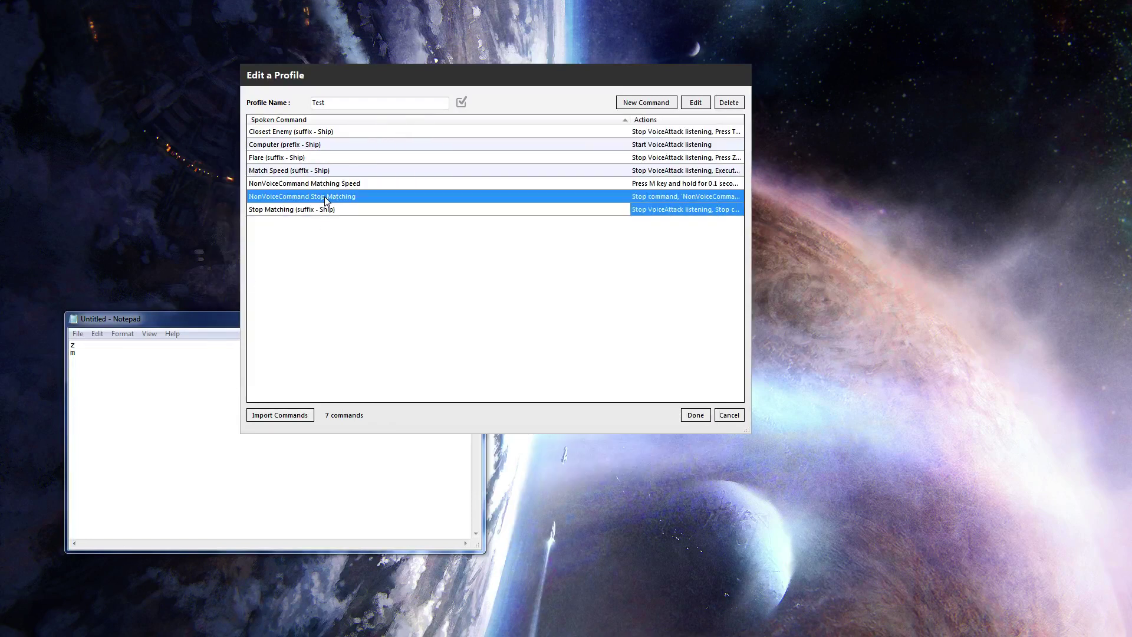
click(724, 103)
click(695, 415)
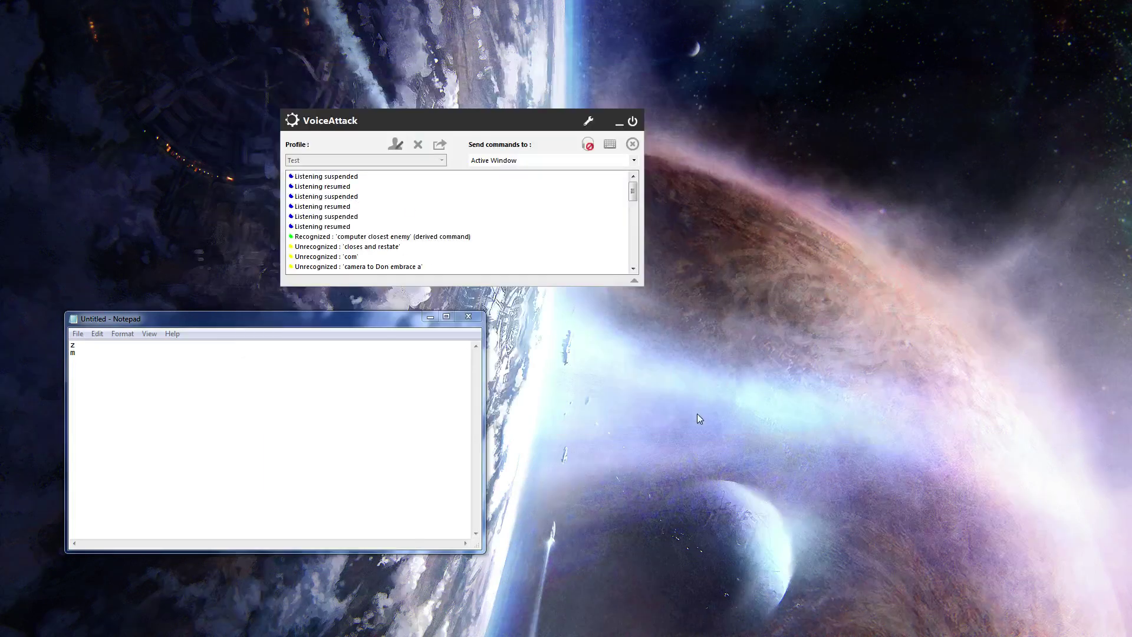
- Test the Match Speed and Stop Matching voice commands on a new line in Notepad and check the stop entry in the VoiceAttack log
click(348, 380)
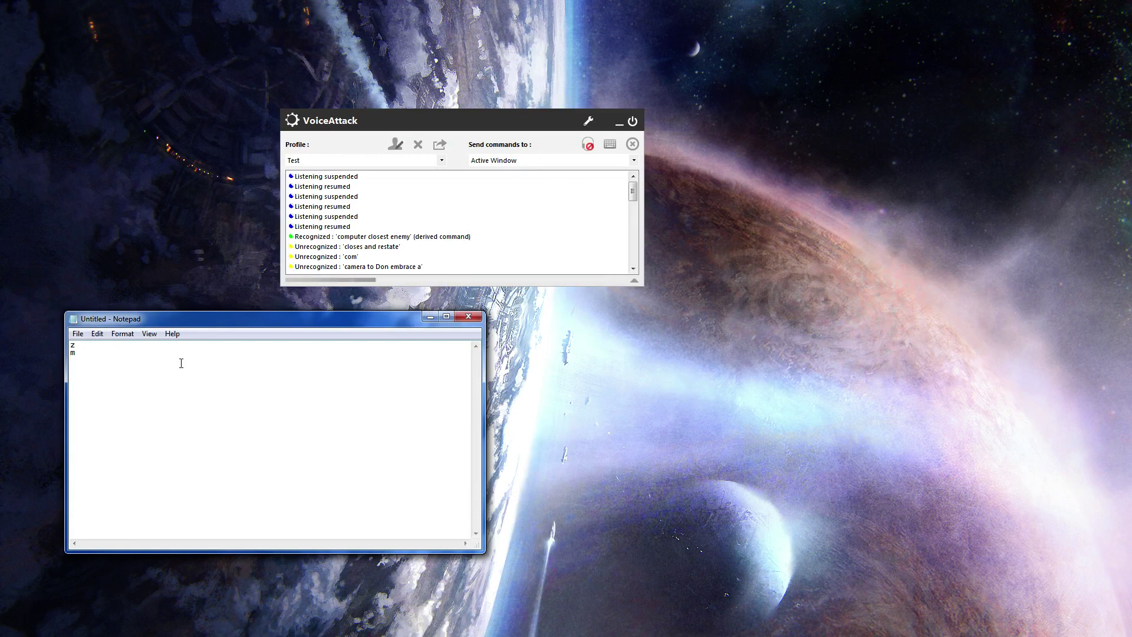
key(Return)
text(mmmmmmmmmmmmmmmmm)
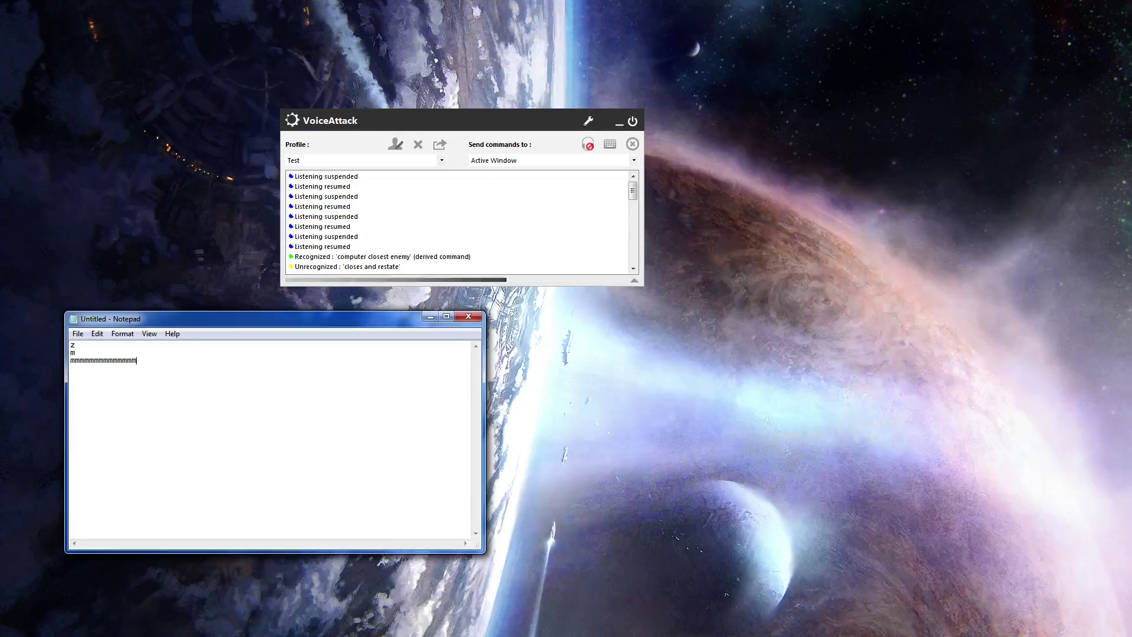
text(mmmmmmmmmmmmmmmmmmmmmmmmmmmmmmmmmmmmmmmmmmmmmmmmmmmmmmmmmmmmmmmmm)
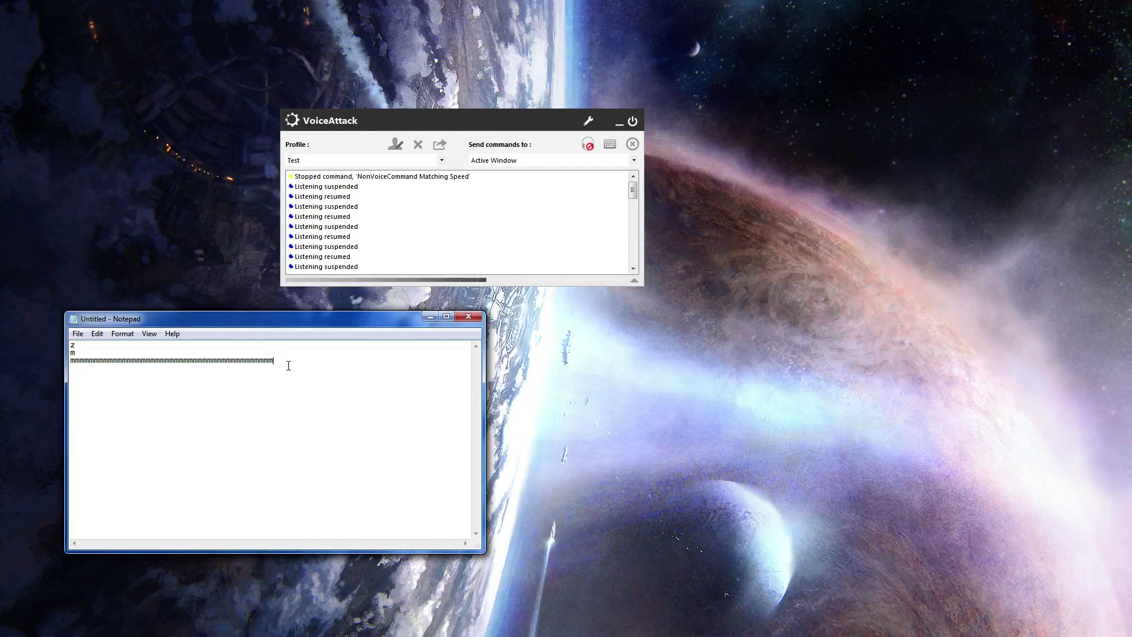
drag(288, 365, 69, 368)
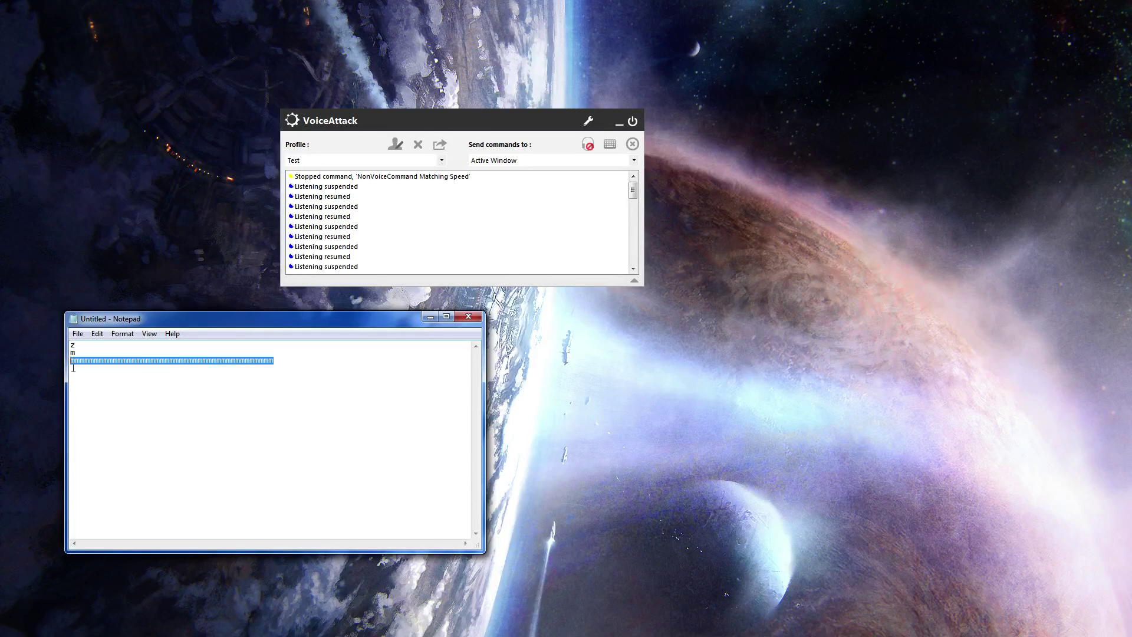
click(338, 177)
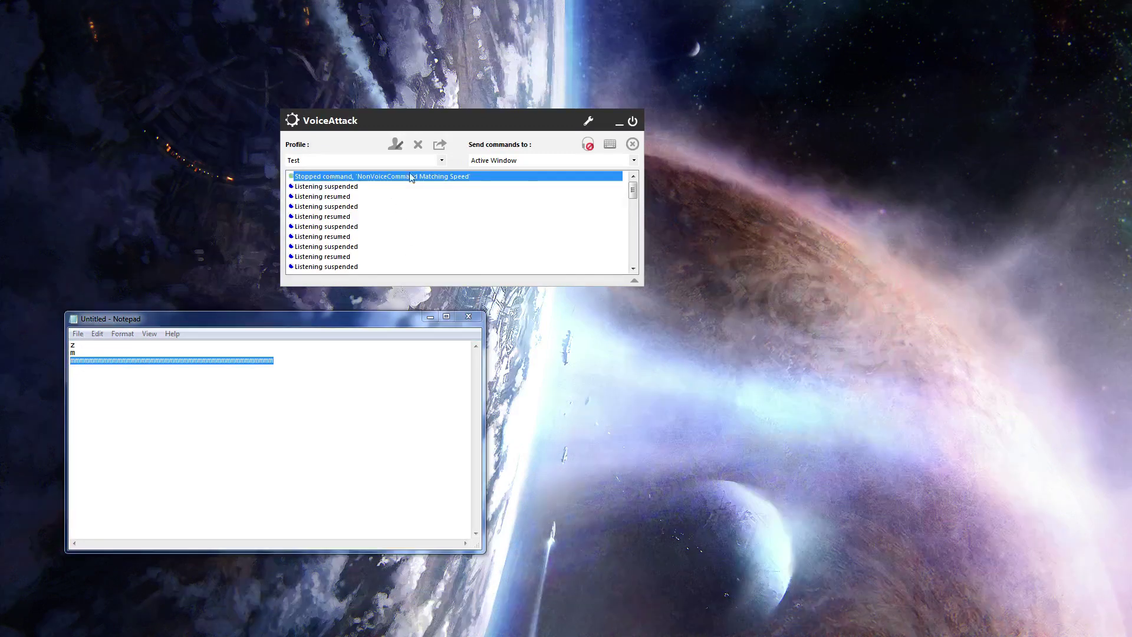
- Review the Test profile's command list and clear all the text from the Notepad document
click(395, 145)
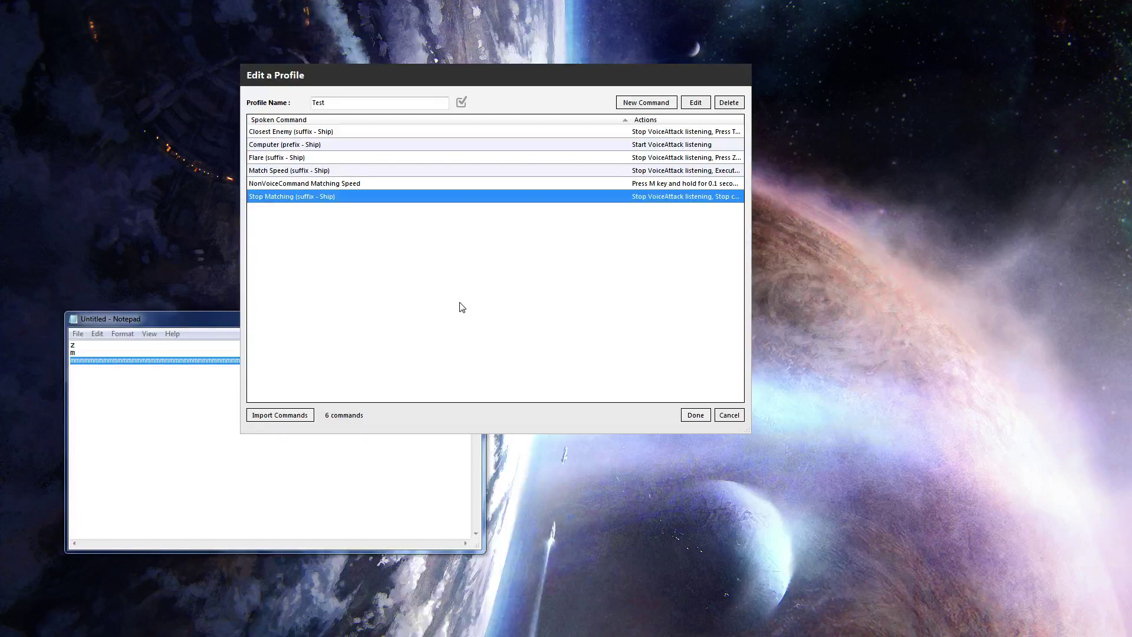
click(695, 416)
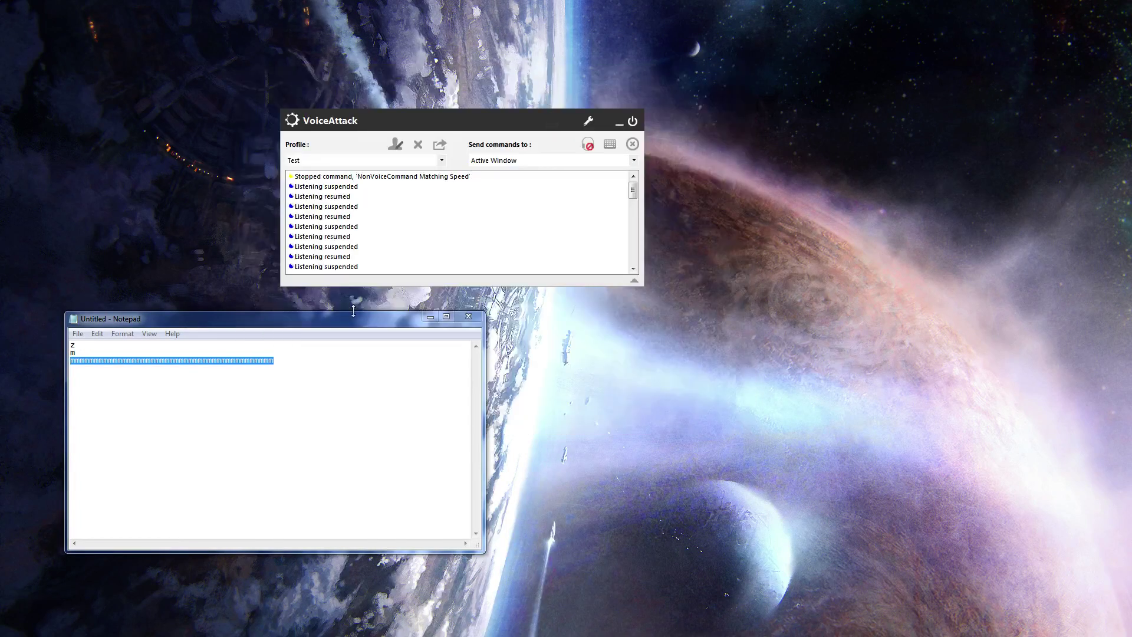
click(340, 369)
key(ctrl+a)
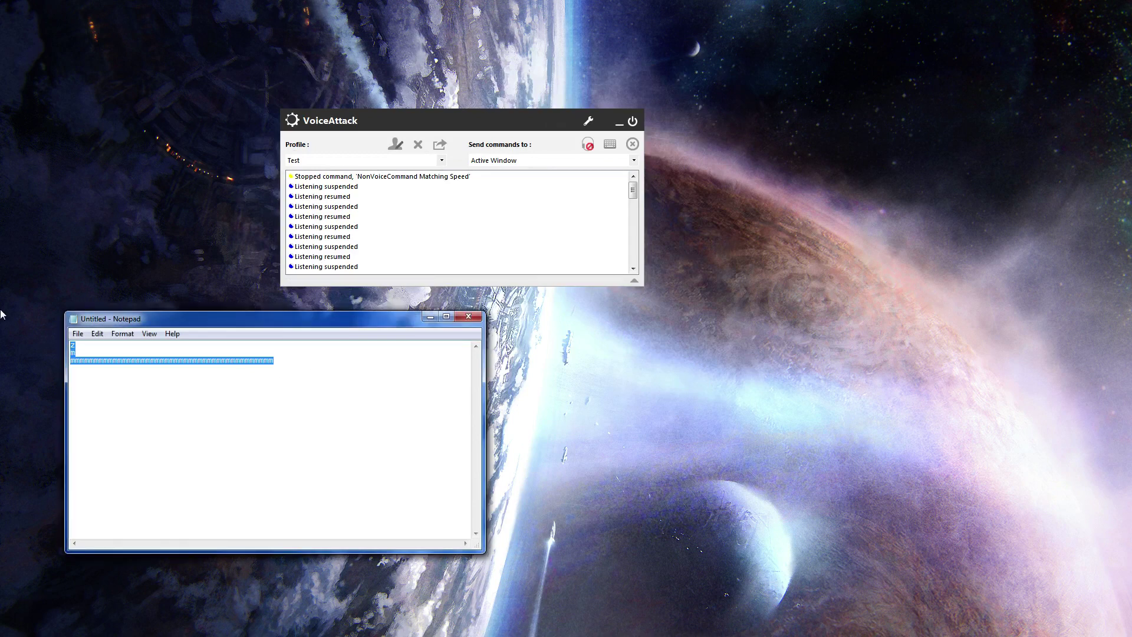
key(Delete)
click(395, 145)
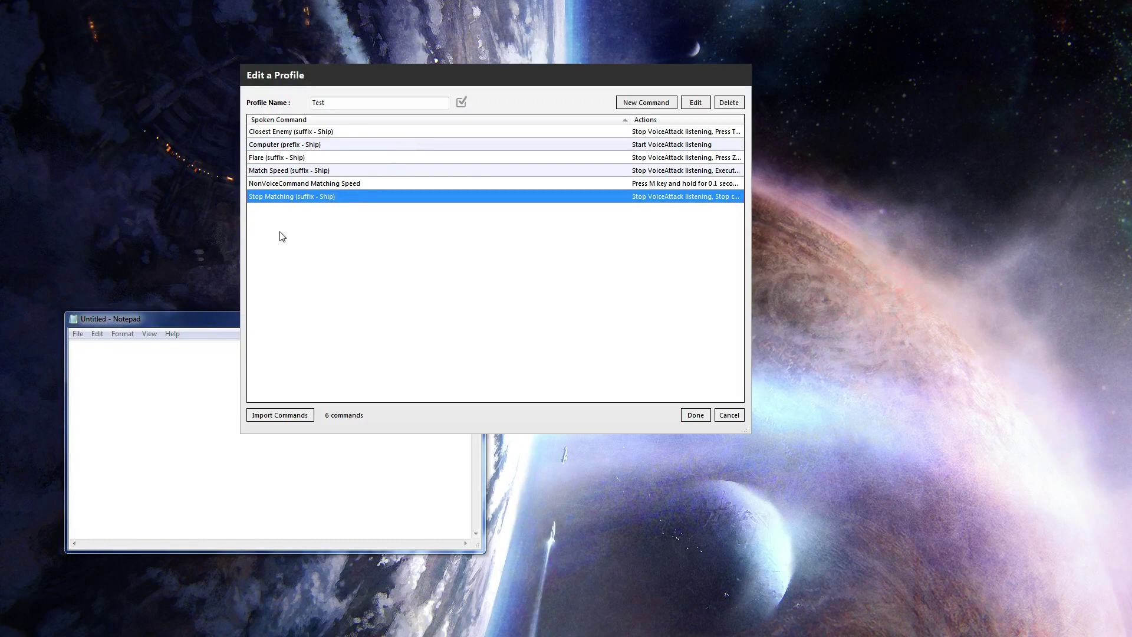
click(730, 415)
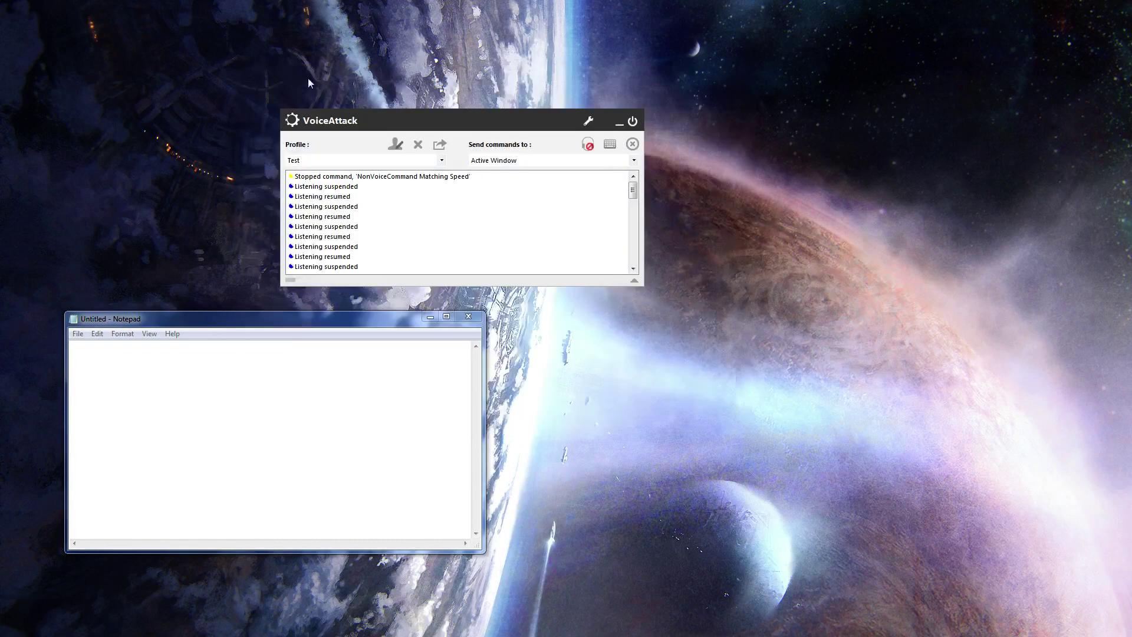
- Switch the active profile to StarCitizen and open it for editing
click(441, 160)
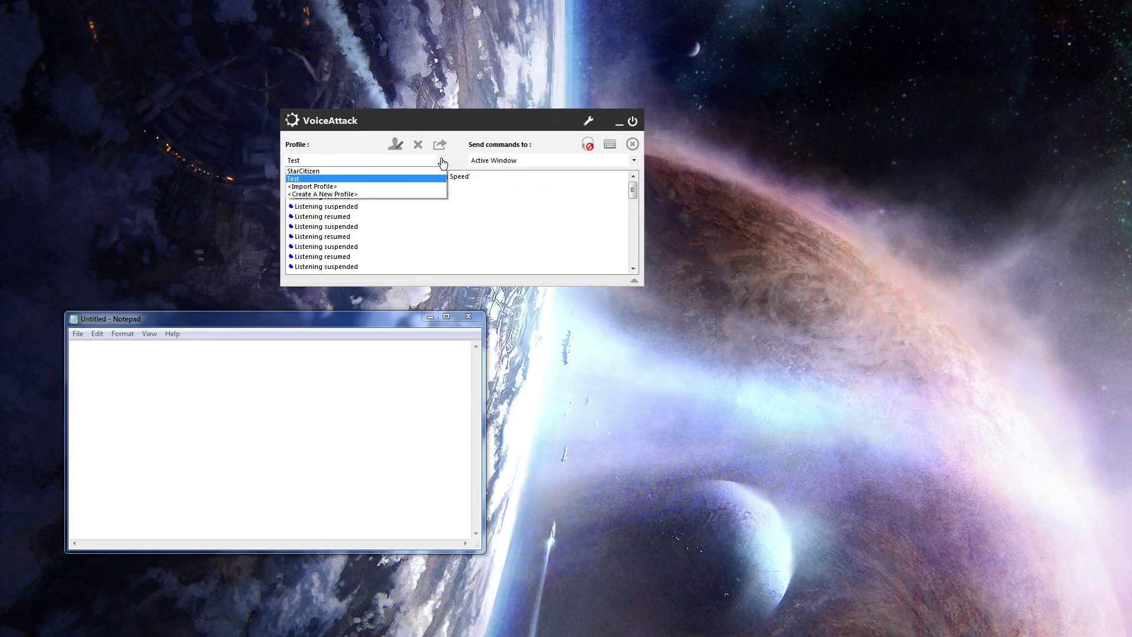
click(372, 179)
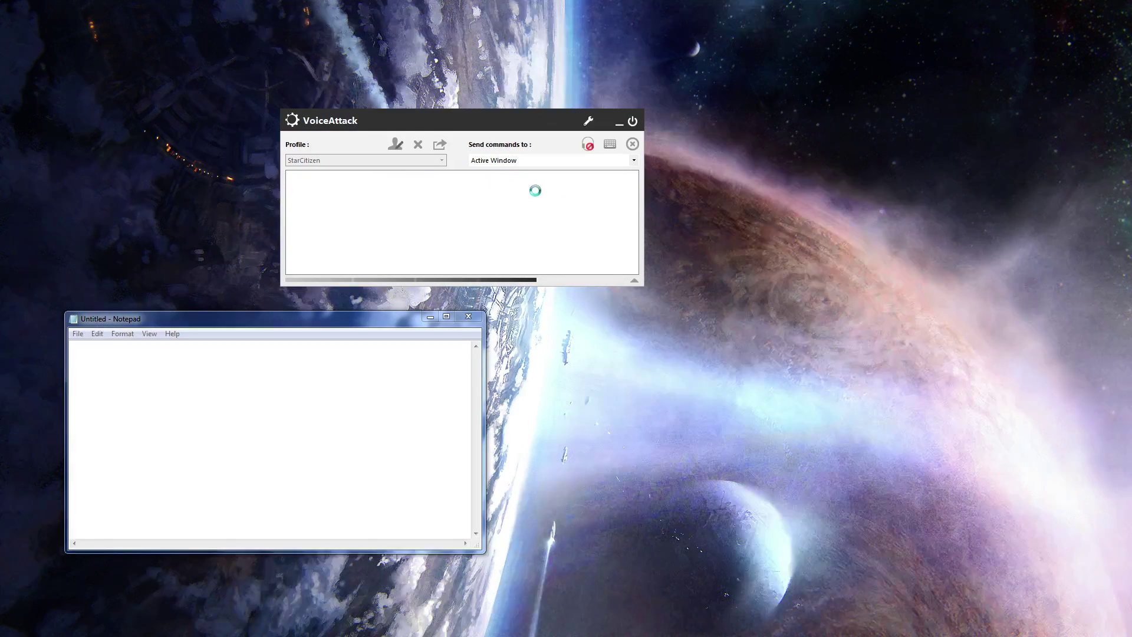
click(394, 145)
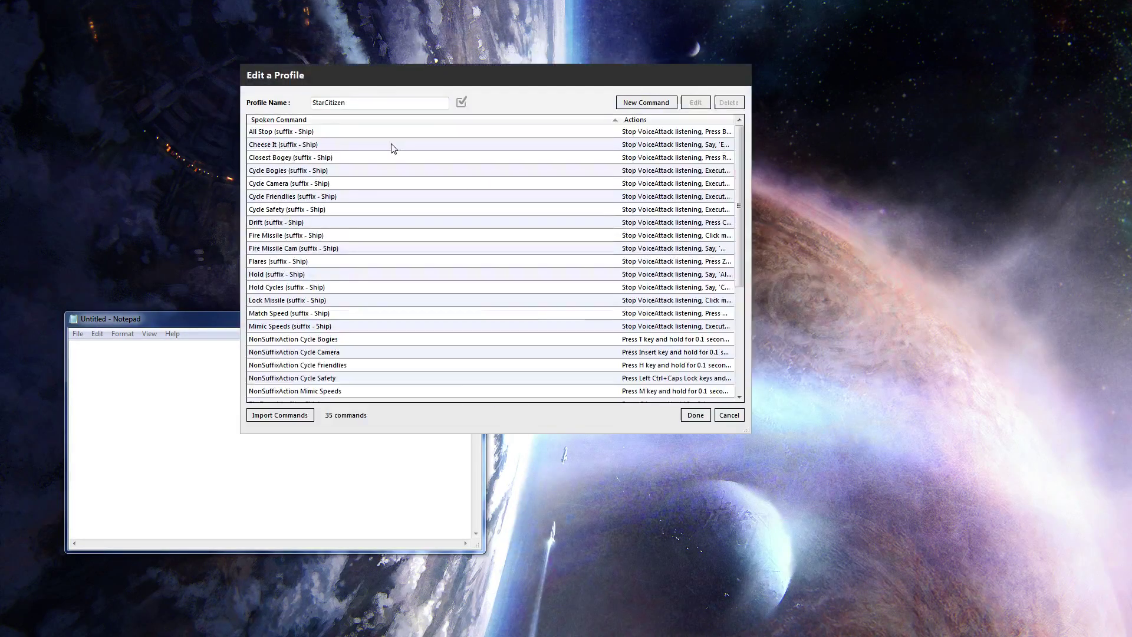
- Examine the spoken commands and their actions throughout the StarCitizen profile, then close the profile editor
scroll(466, 252, down, 5)
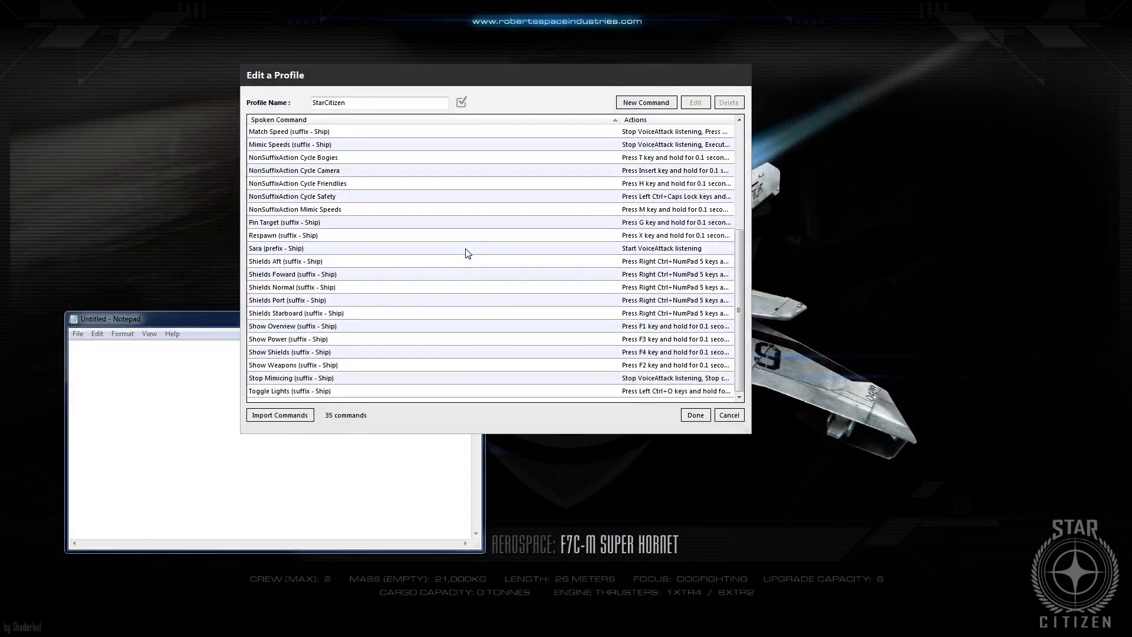
scroll(466, 253, up, 5)
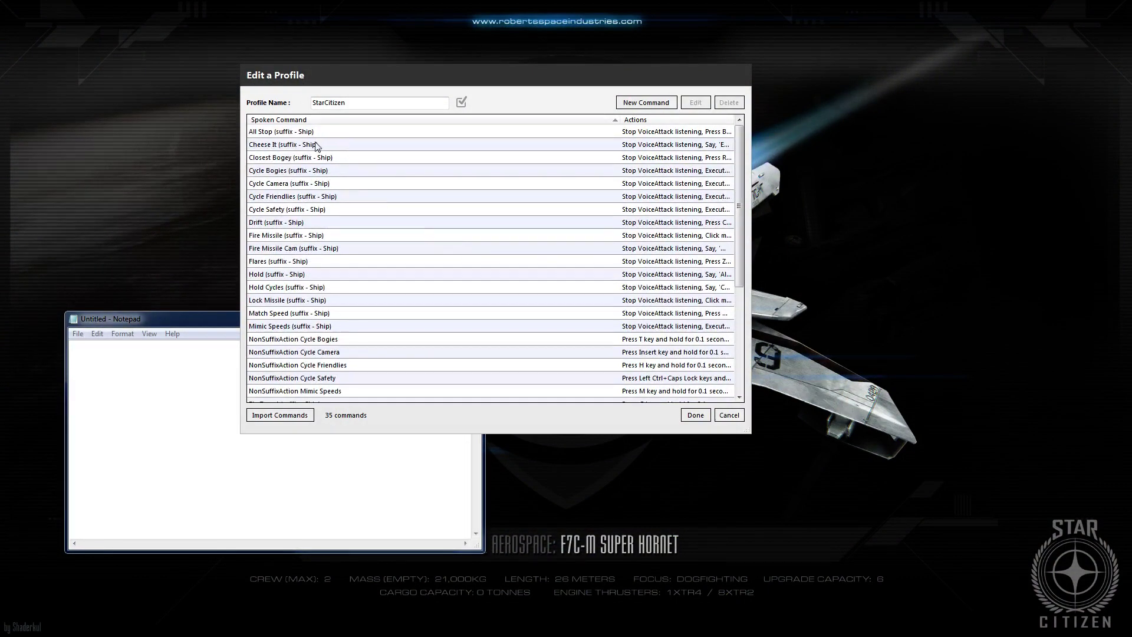
scroll(366, 303, down, 4)
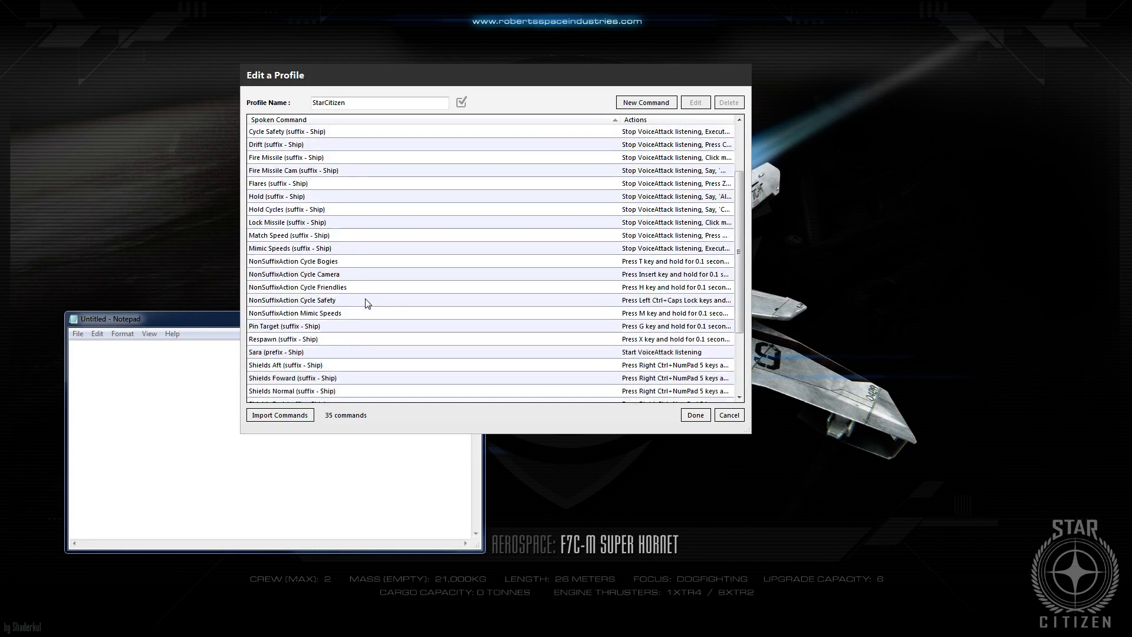
scroll(367, 303, down, 1)
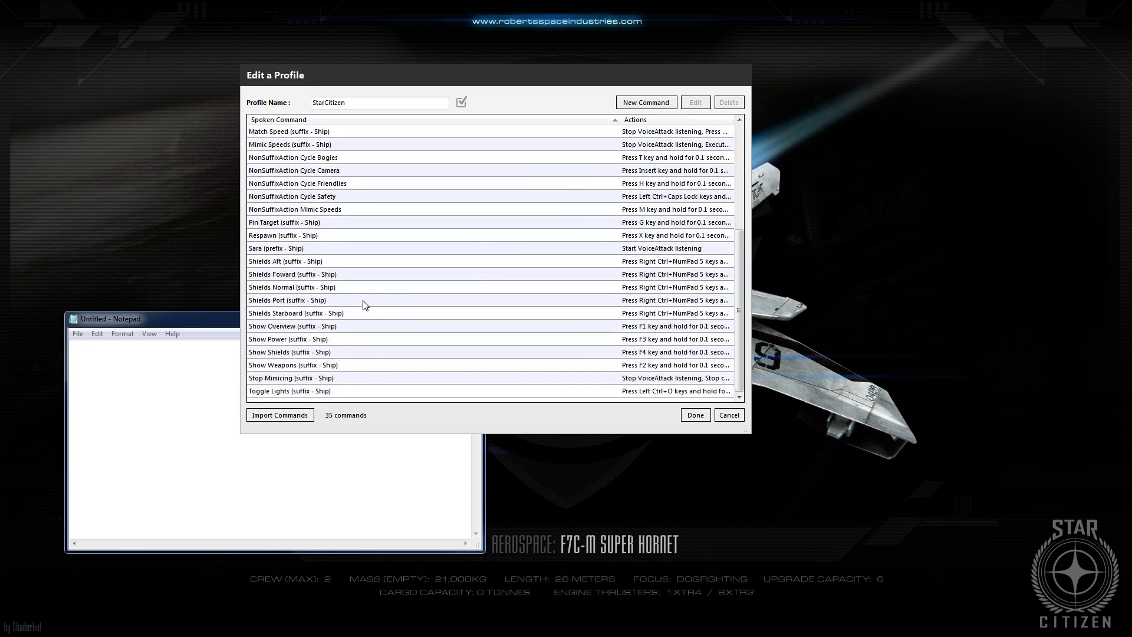
scroll(298, 250, up, 5)
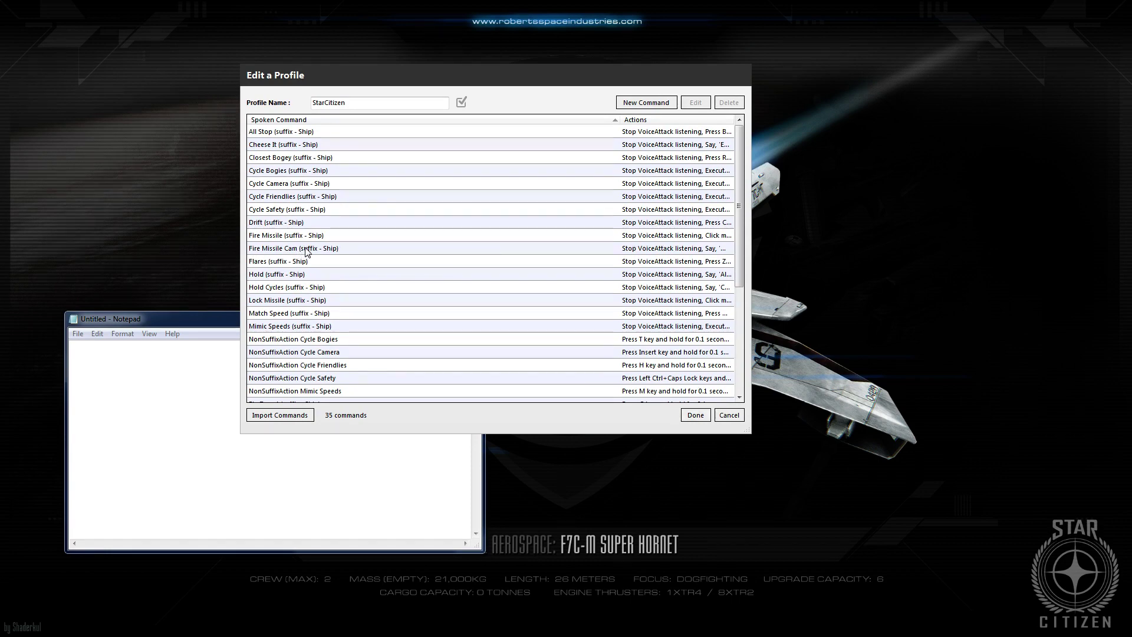
scroll(354, 295, down, 5)
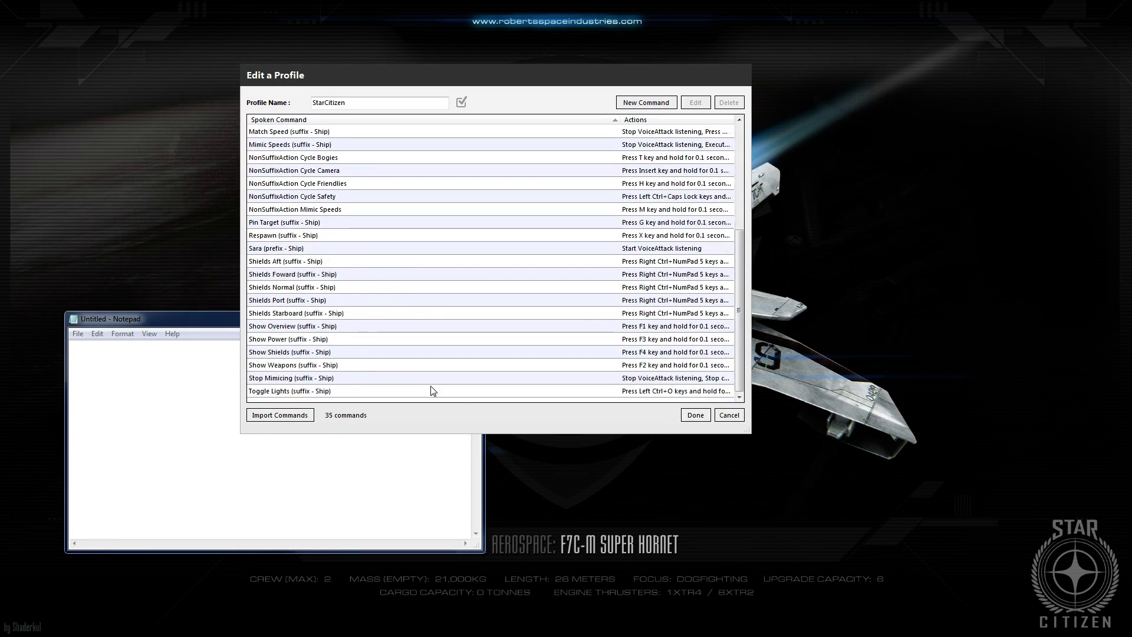
scroll(434, 391, up, 5)
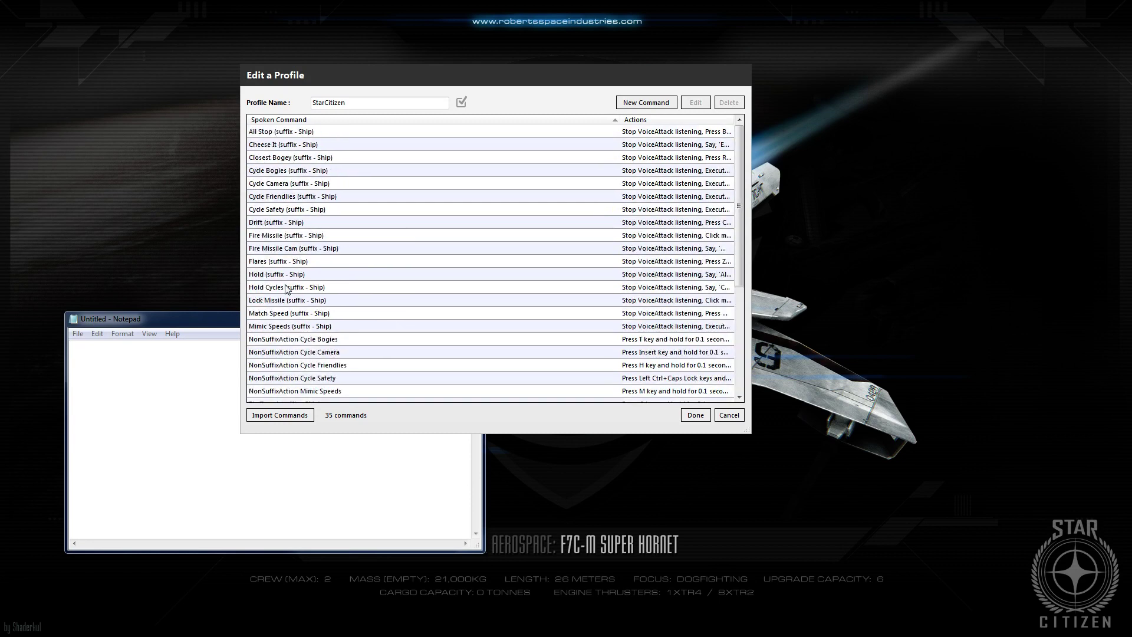
scroll(323, 356, down, 5)
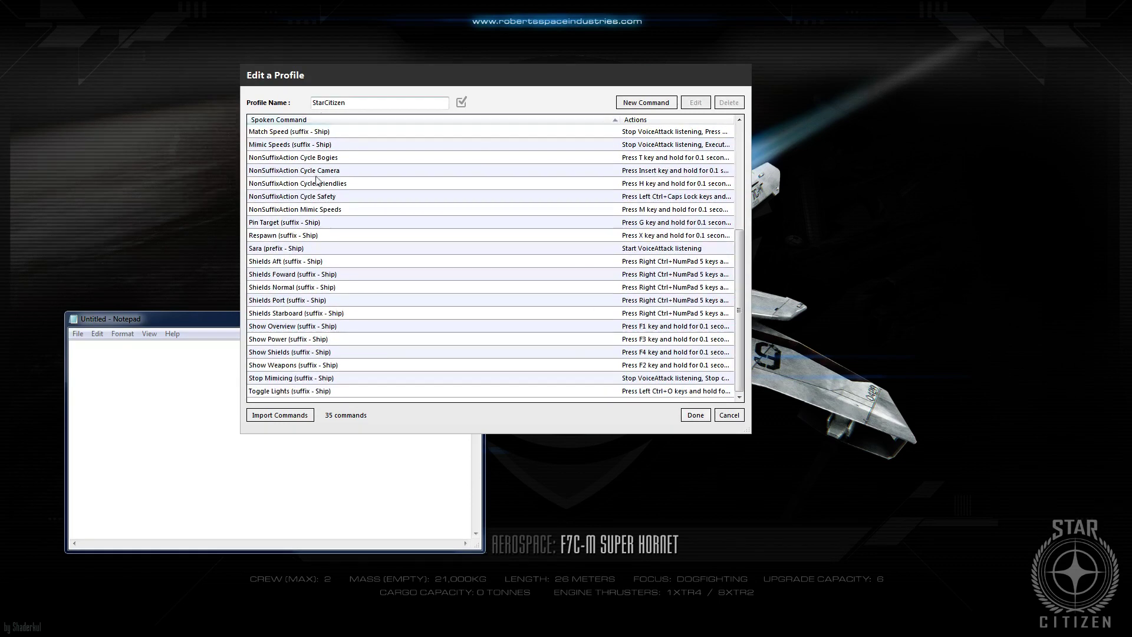
scroll(319, 203, up, 5)
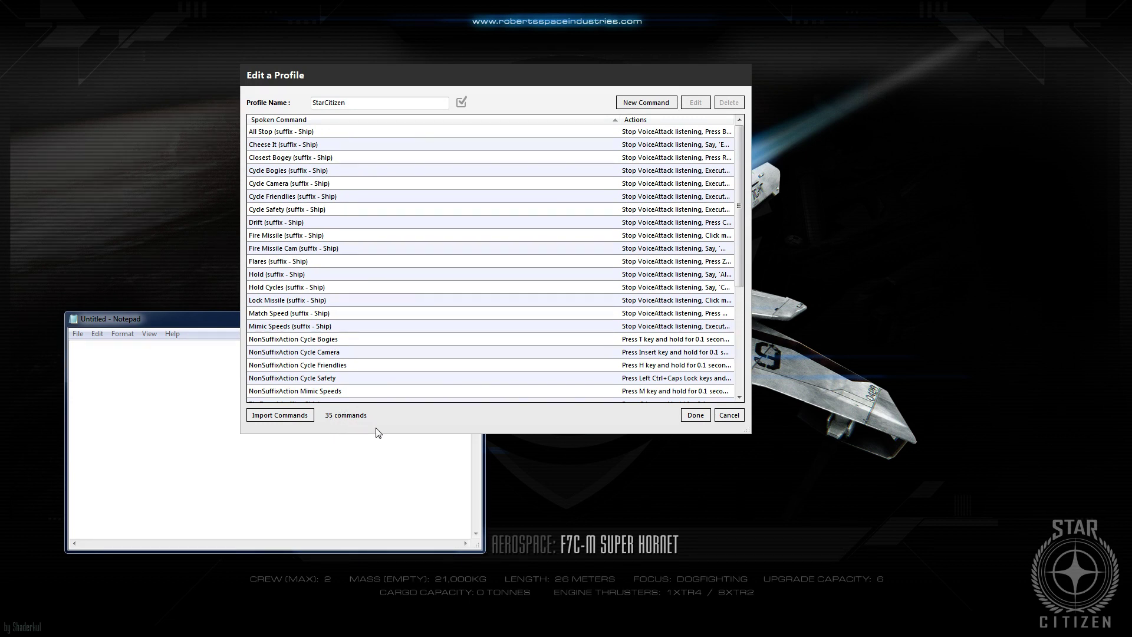
click(696, 416)
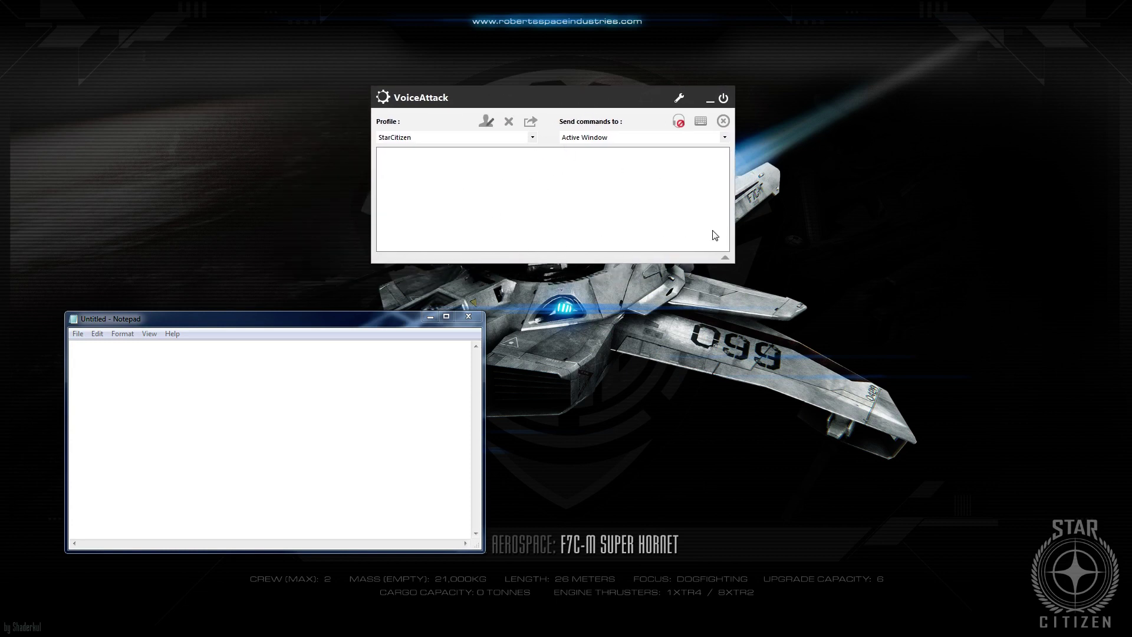
drag(720, 247, 414, 159)
drag(450, 178, 529, 209)
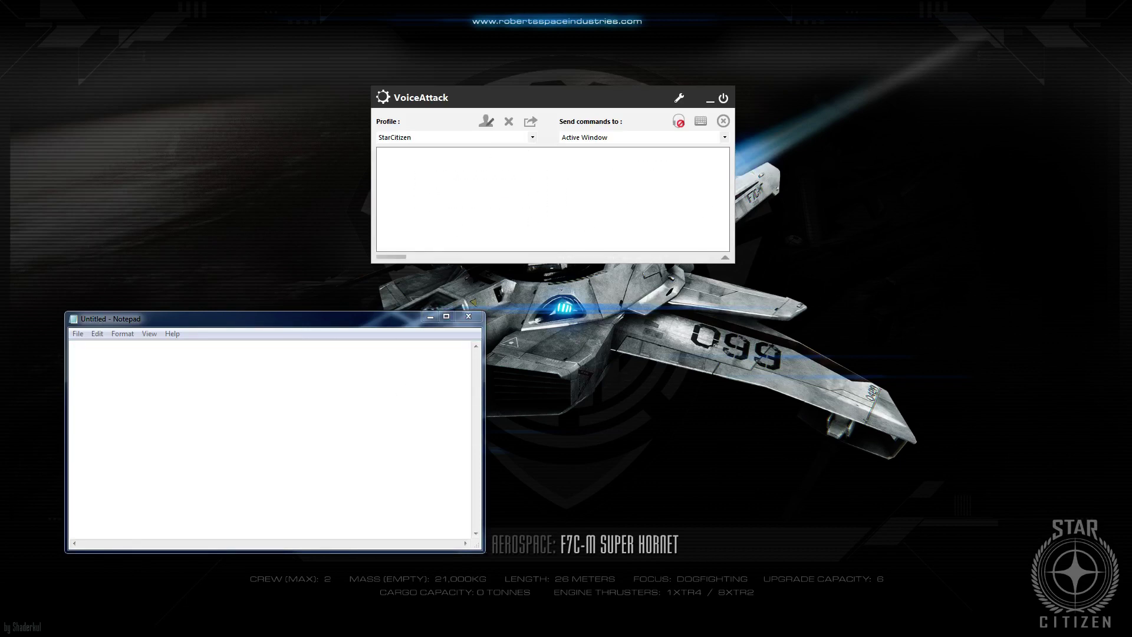